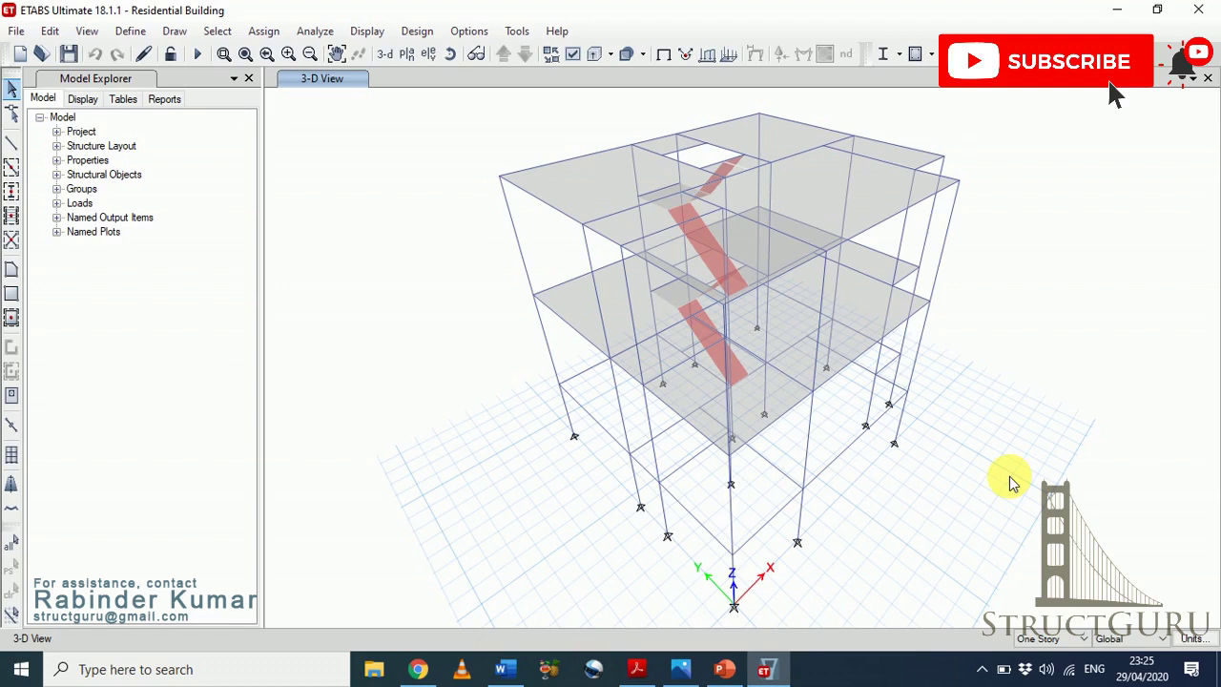
left_click(724, 667)
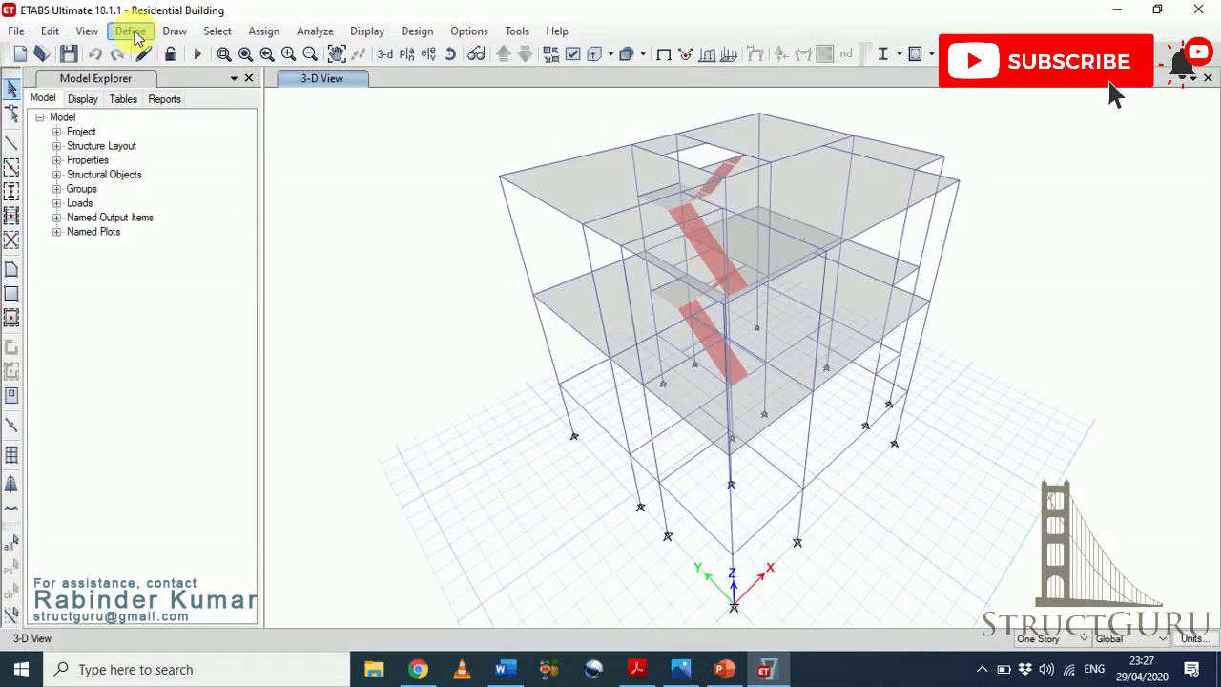
- Define diaphragm D1 with rigid behaviour
left_click(130, 32)
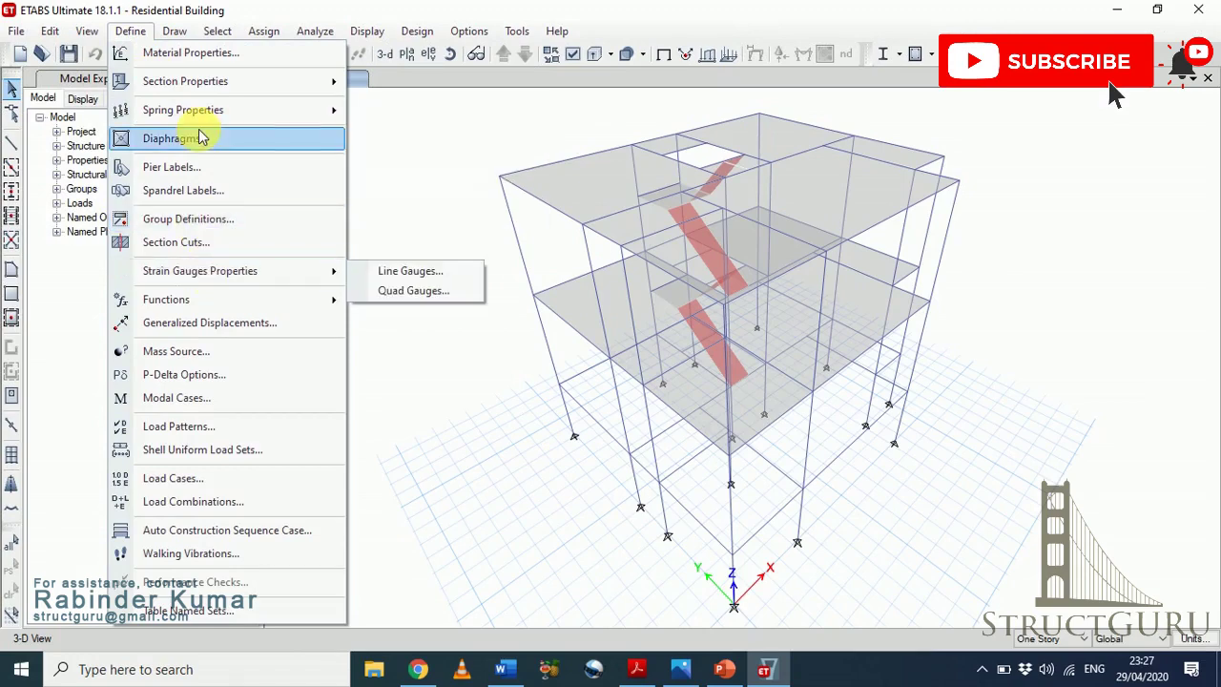
left_click(200, 138)
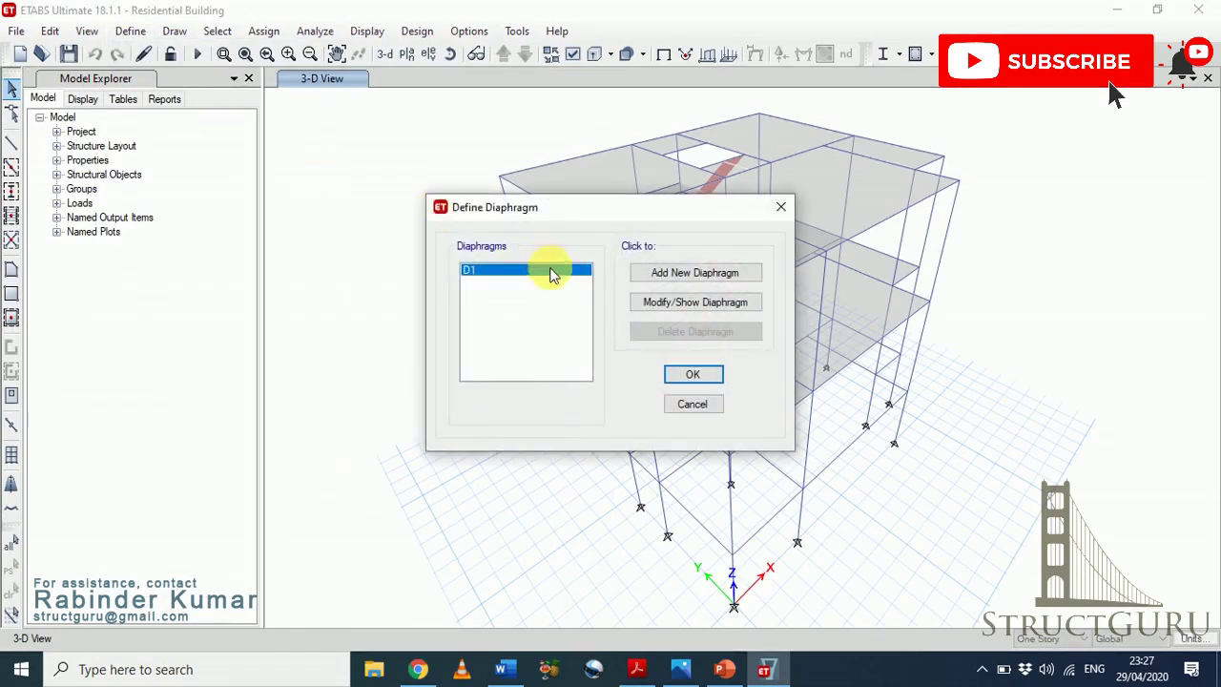
left_click(671, 304)
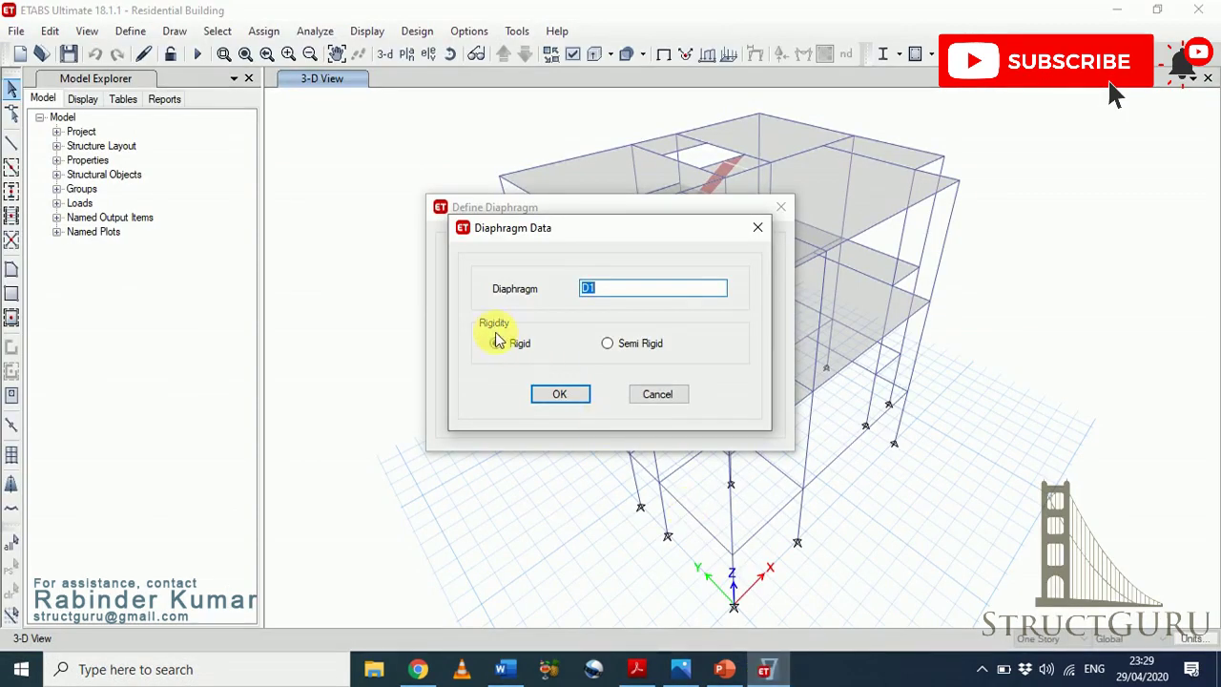
left_click(497, 342)
left_click(560, 394)
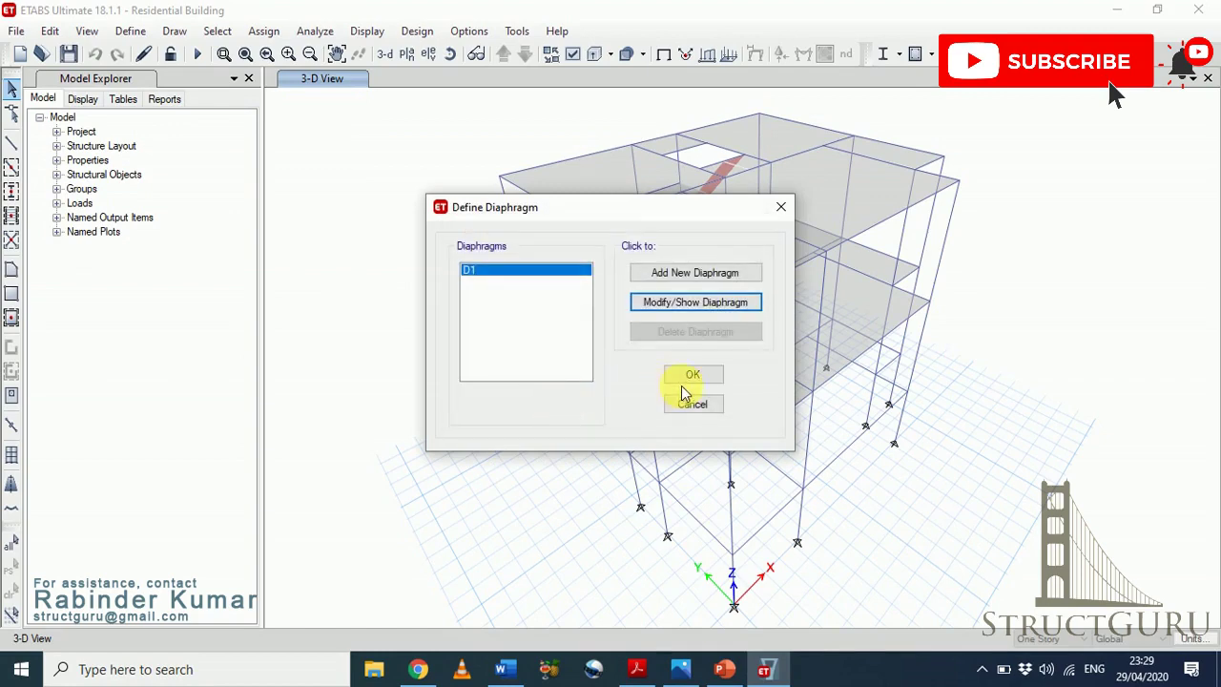
left_click(702, 377)
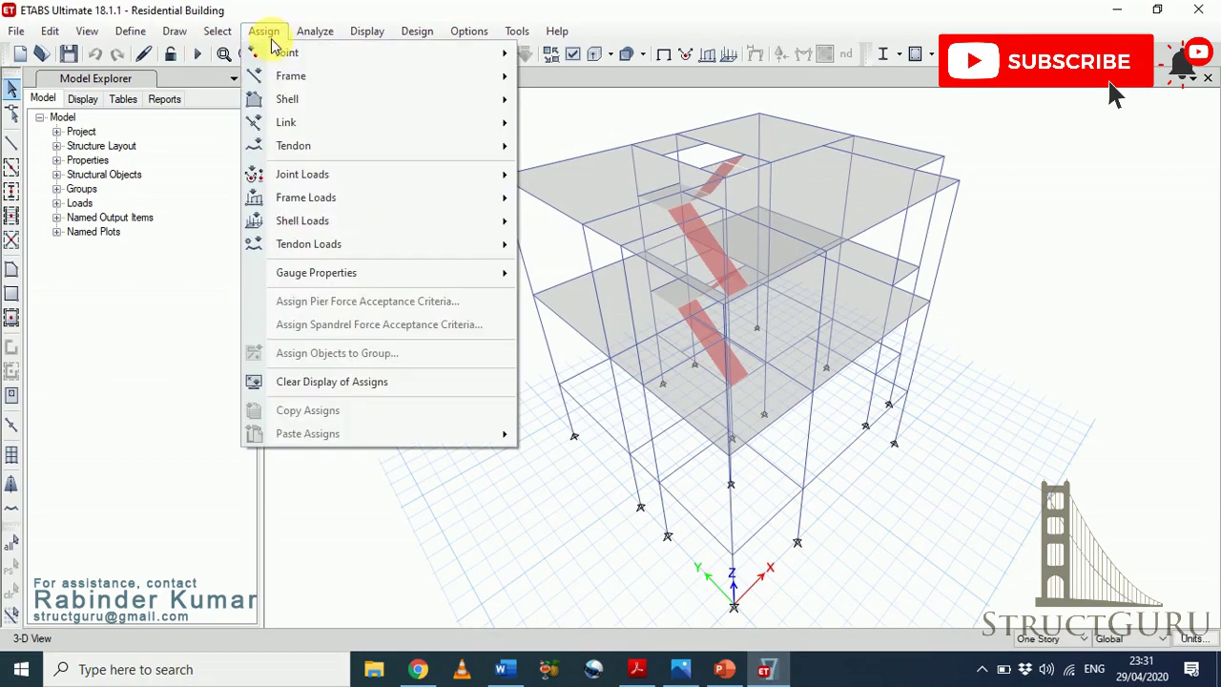
- Select all floors in the model by object type, and remove the lower stair landing from the selection
left_click(217, 31)
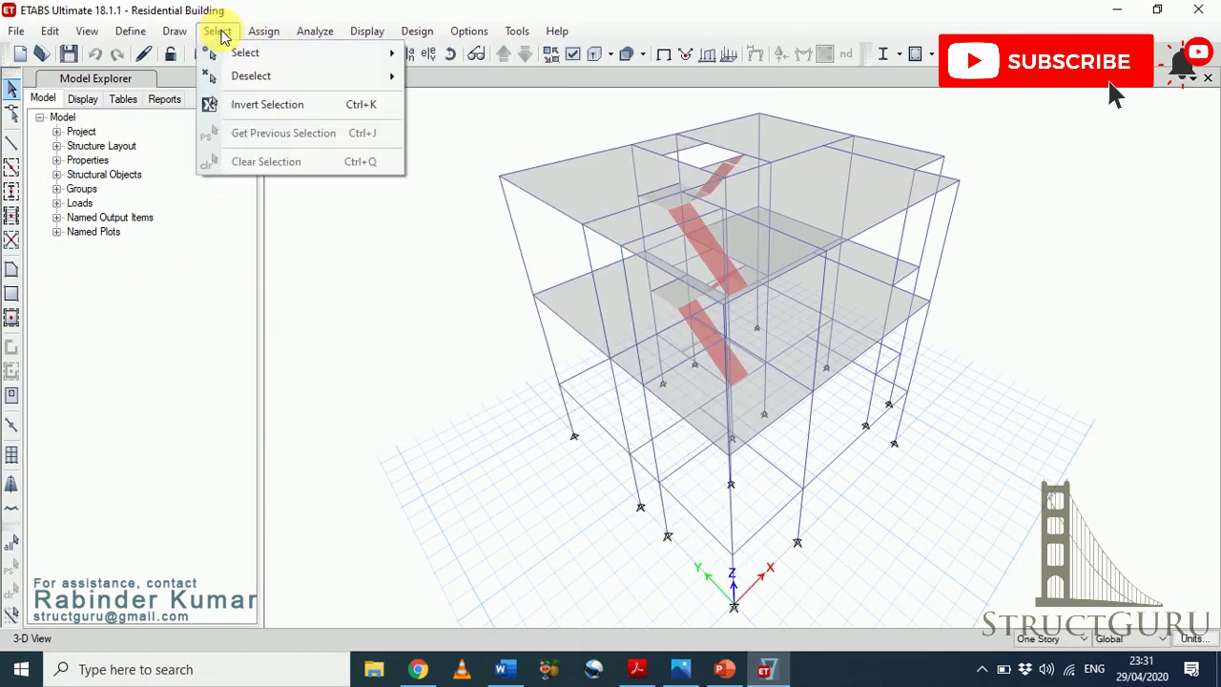
mouse_move(248, 60)
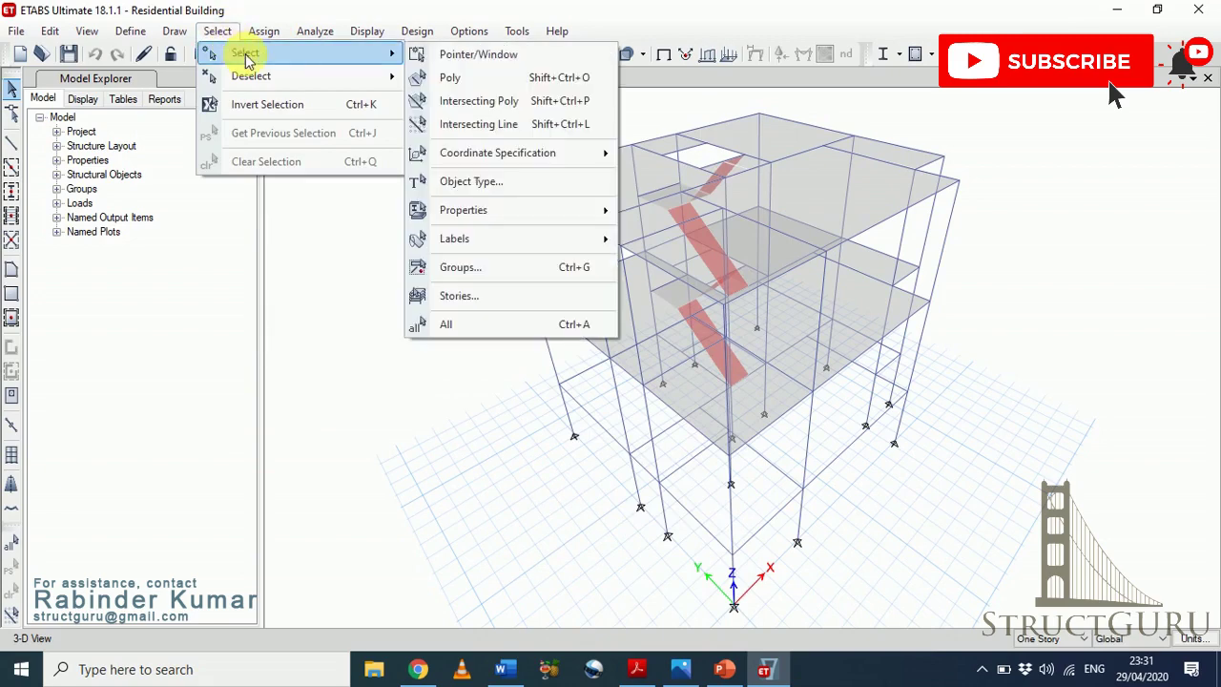
left_click(483, 188)
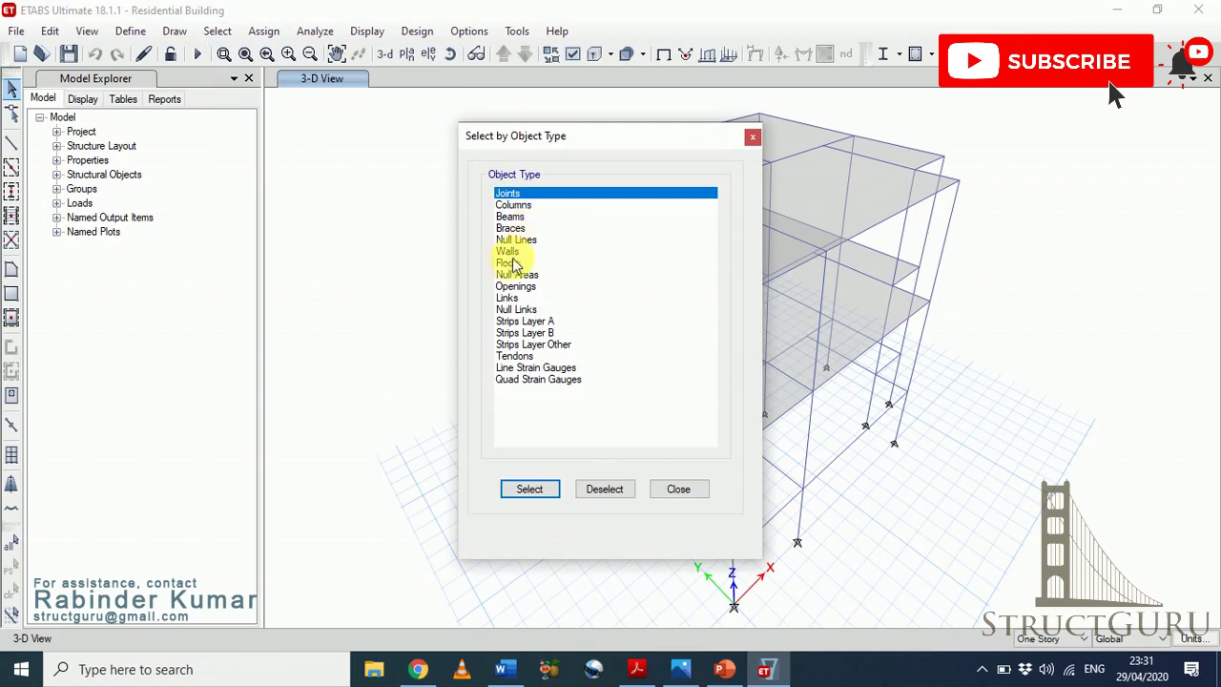
left_click(508, 263)
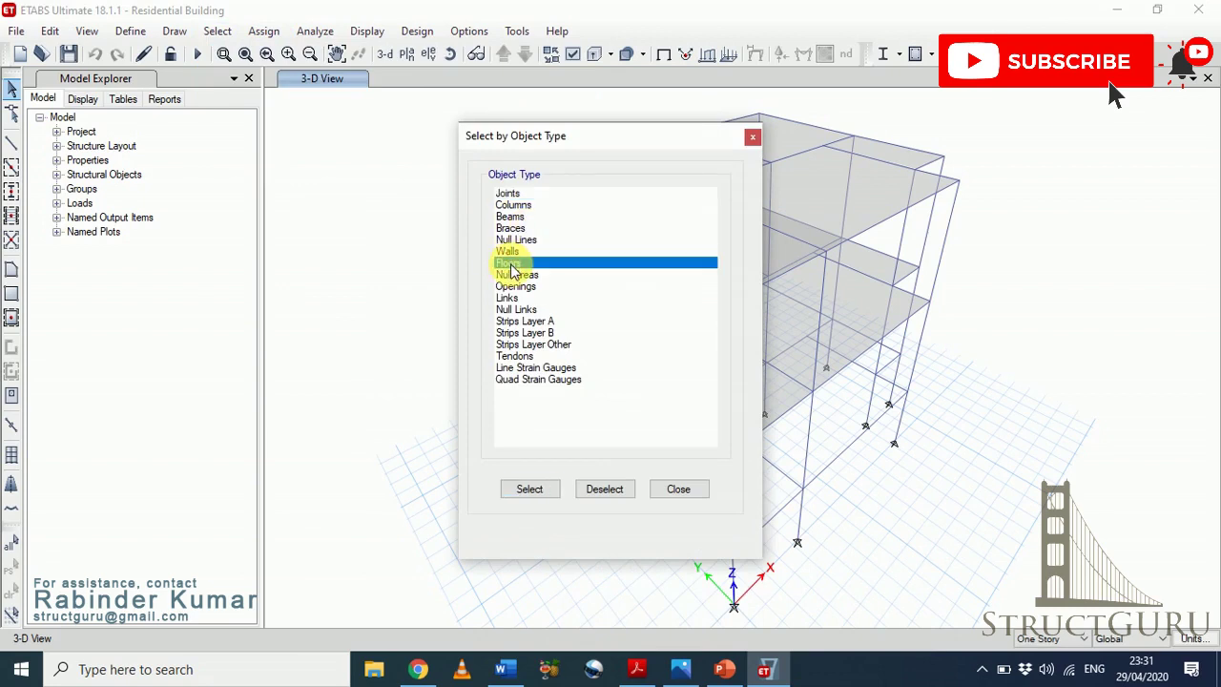
left_click(530, 489)
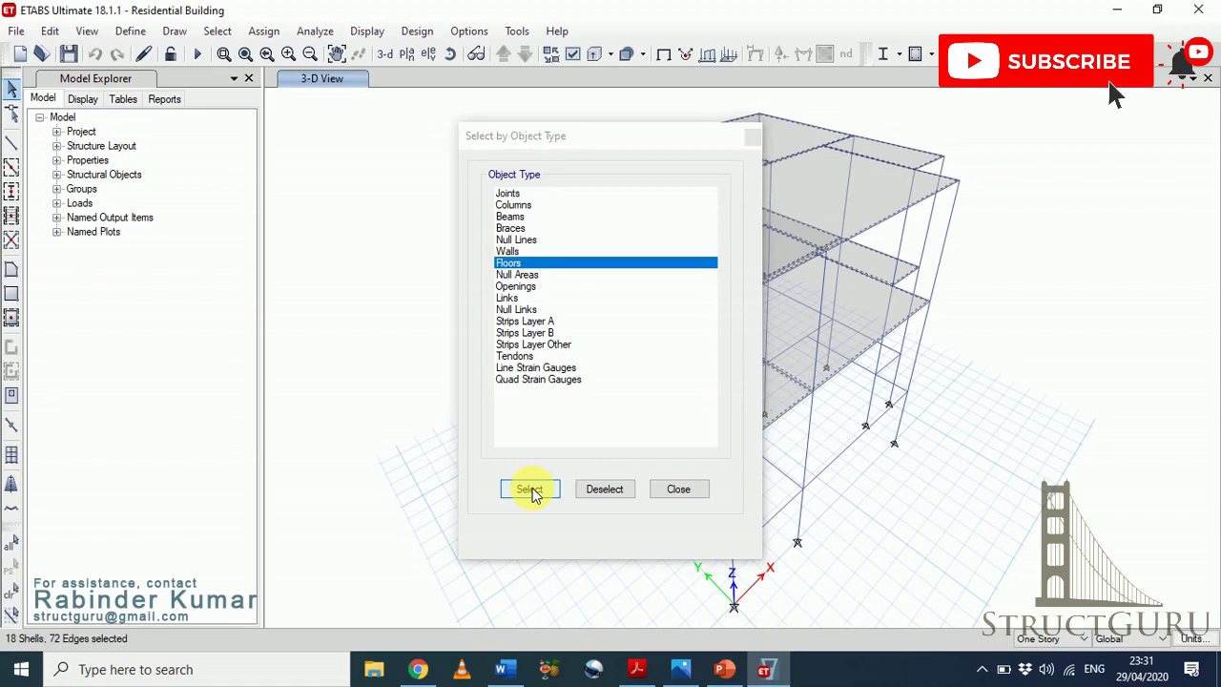
left_click(672, 490)
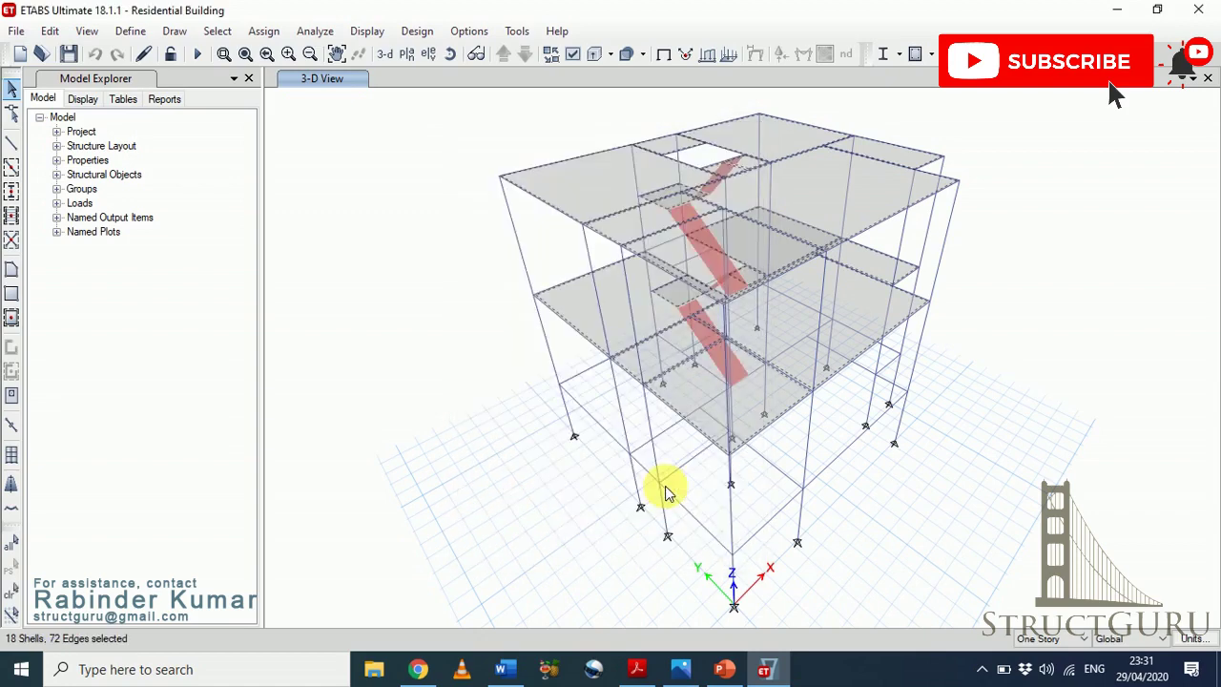
left_click(406, 54)
left_click(386, 55)
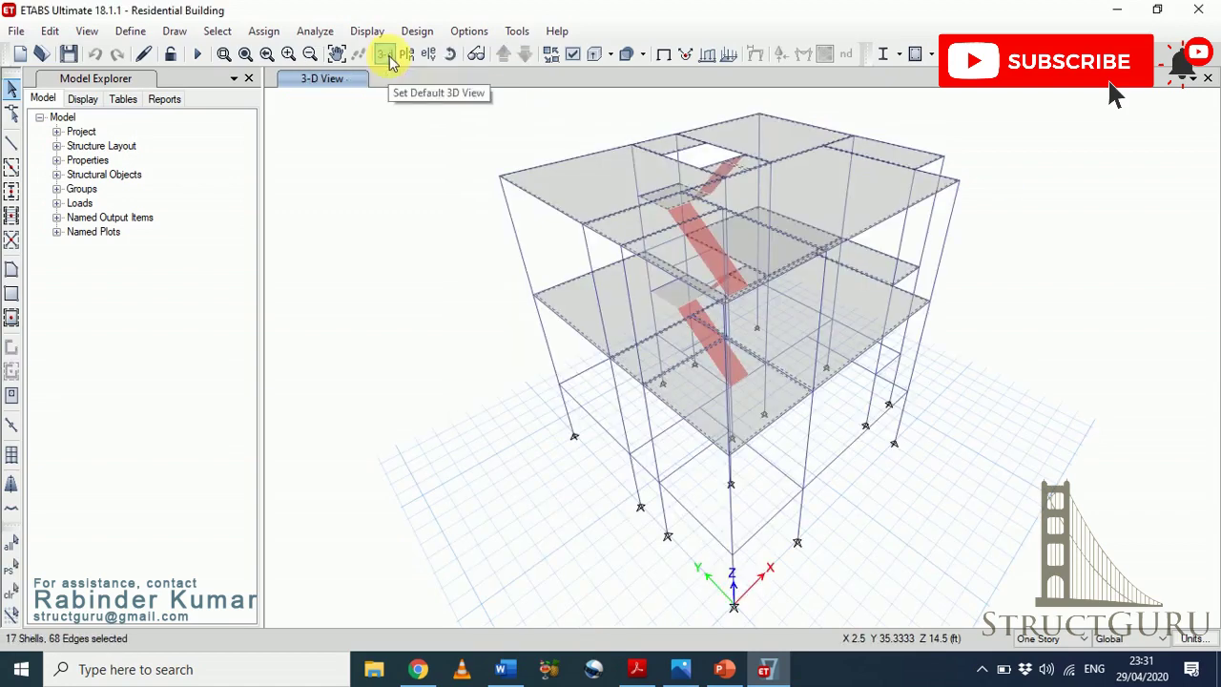
- Assign diaphragm D1 to the selected floor shells
left_click(263, 32)
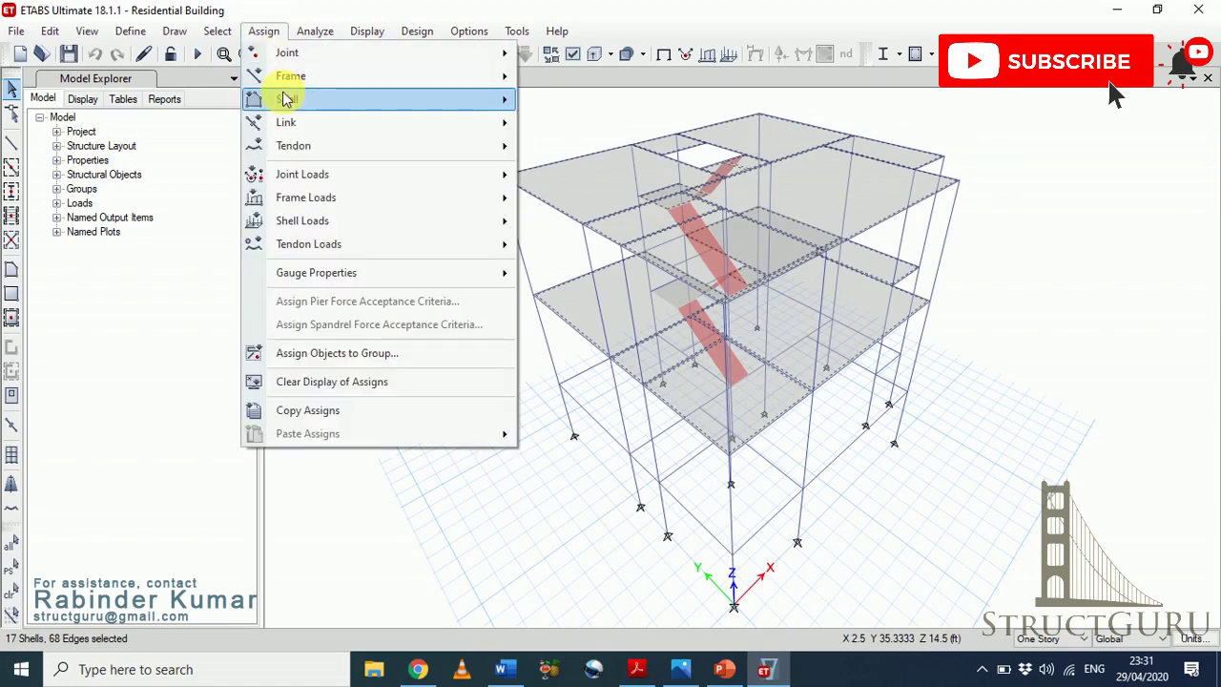
mouse_move(287, 101)
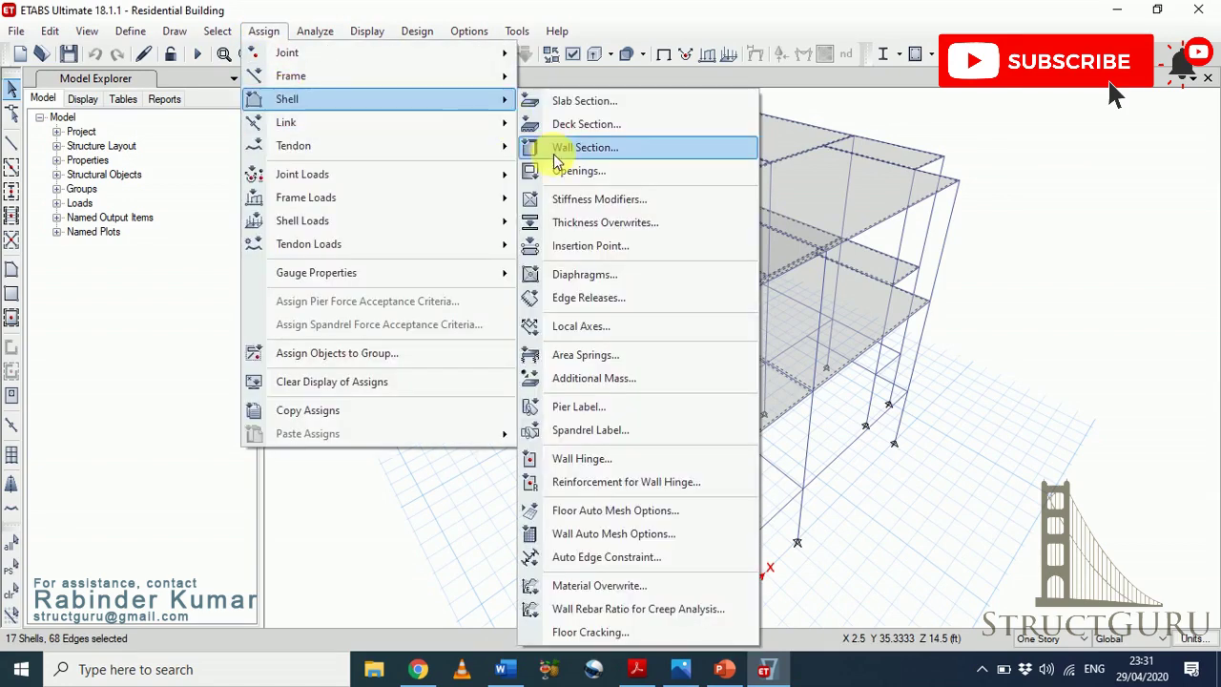
left_click(609, 283)
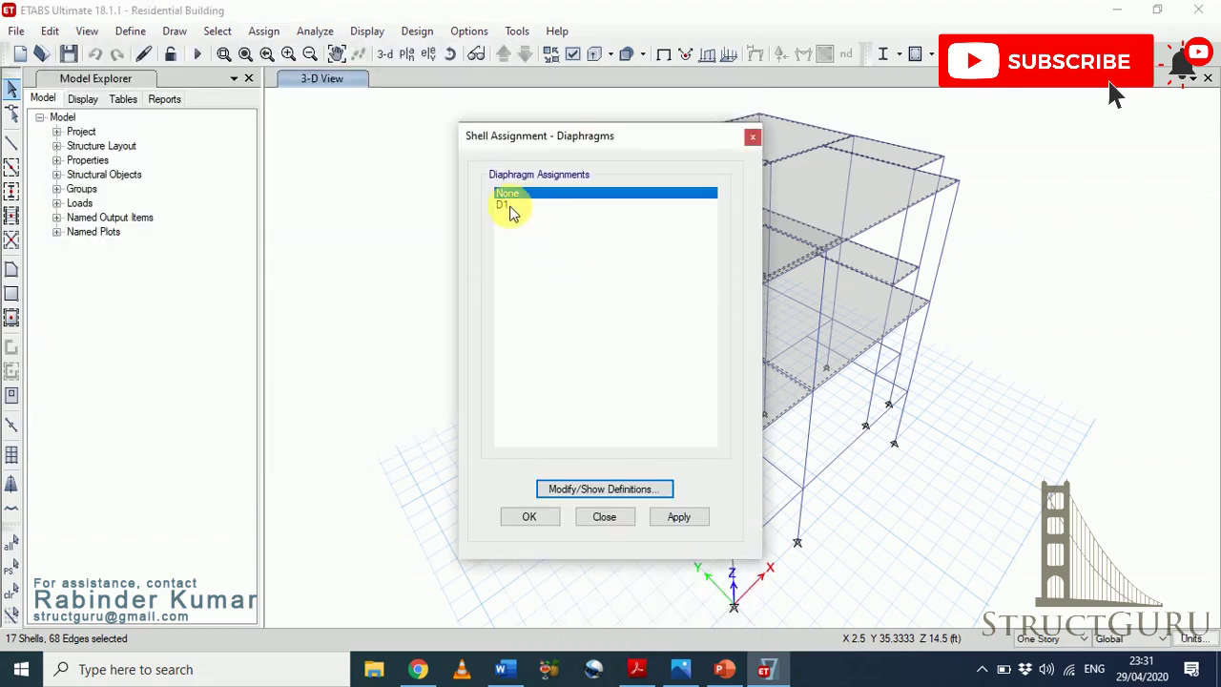
left_click(506, 206)
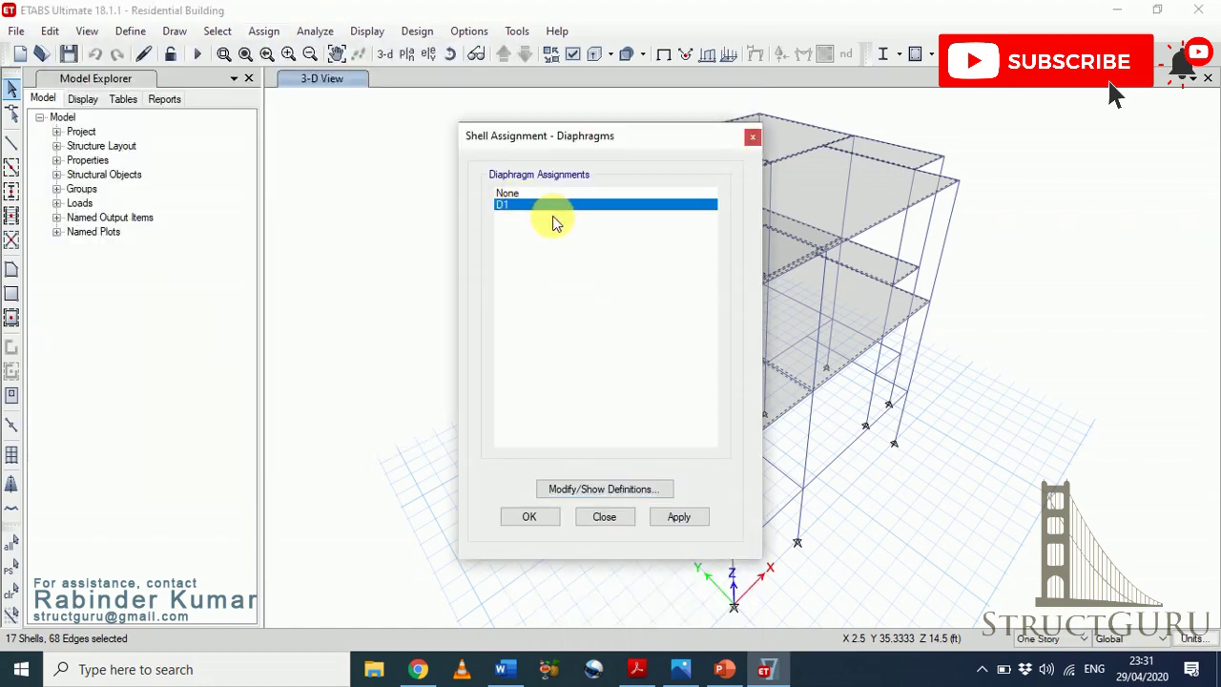
left_click(678, 517)
left_click(532, 517)
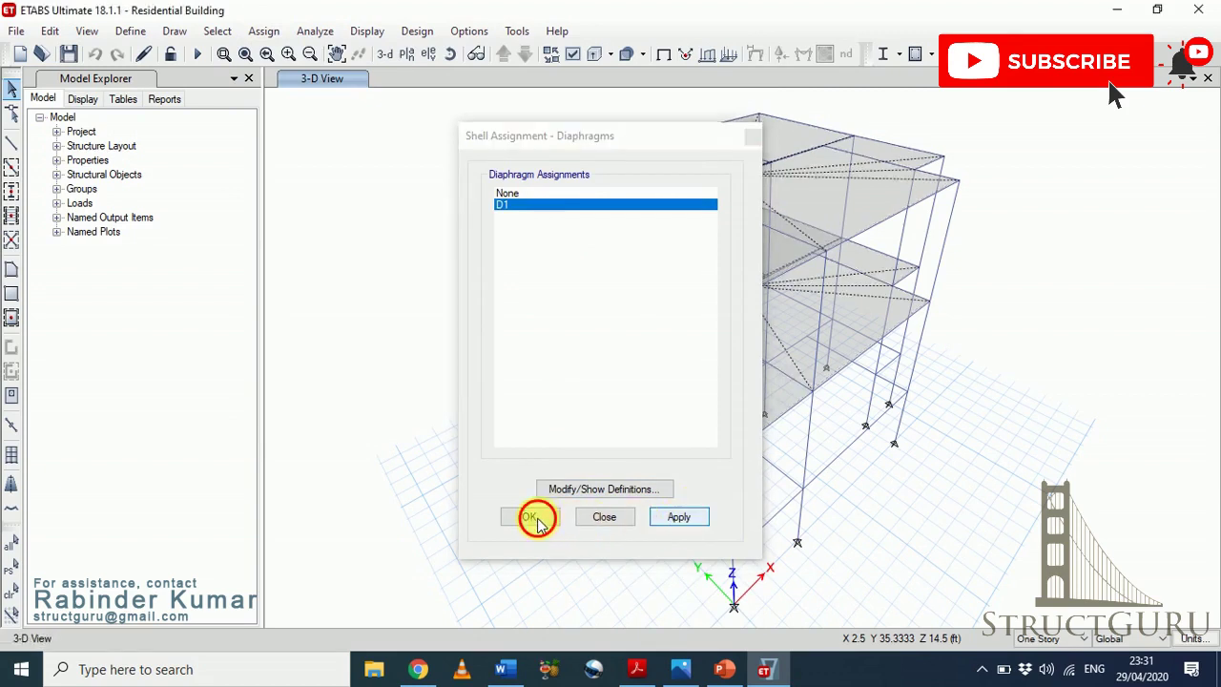
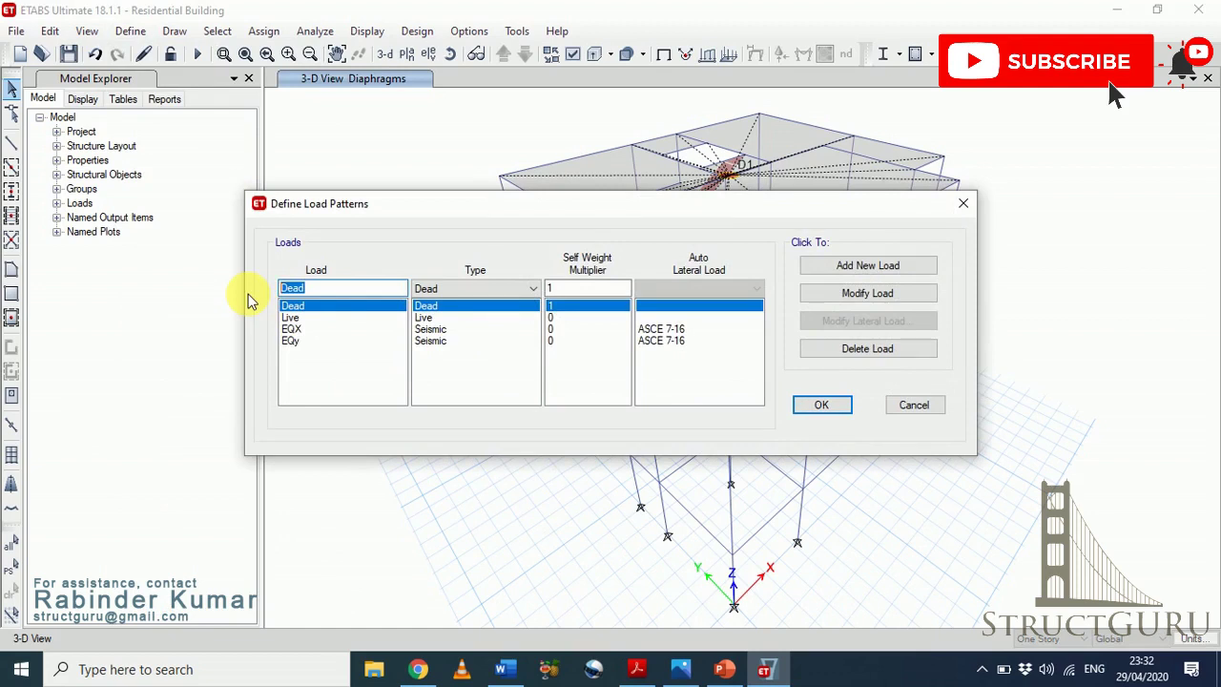
- Add load patterns Wind X and Wind Y of type Wind with ASCE 7-16 as the auto lateral load
type("W")
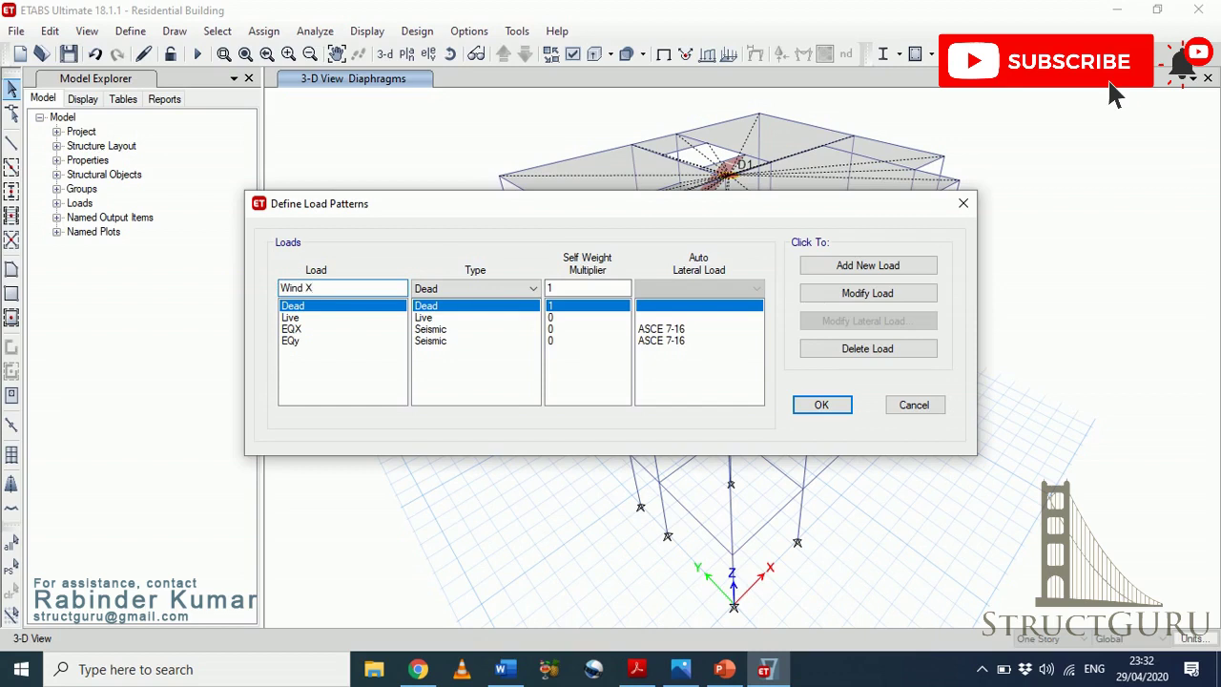
type("ind X")
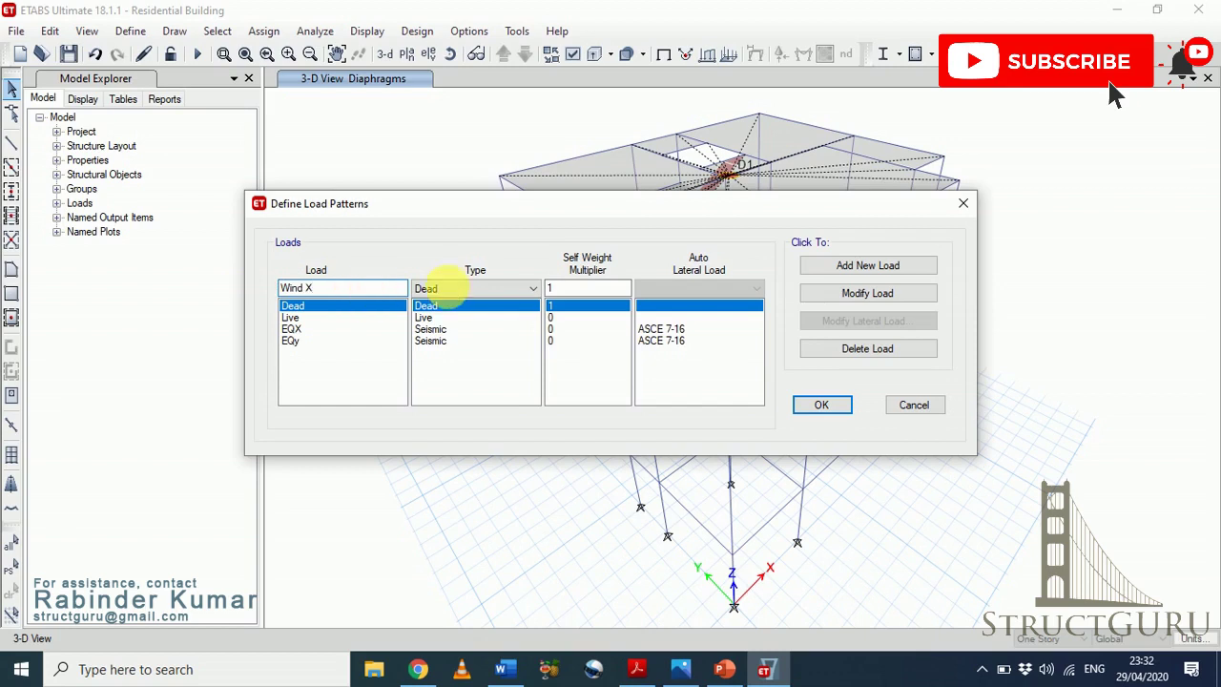
left_click(463, 288)
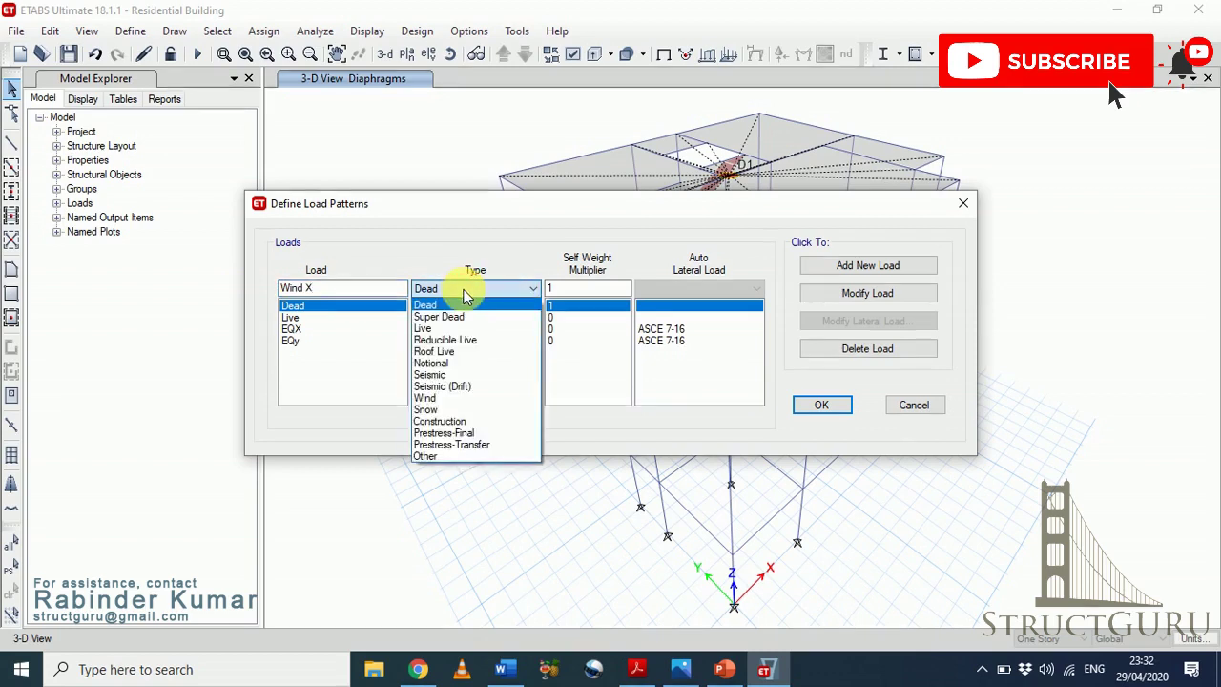
left_click(442, 399)
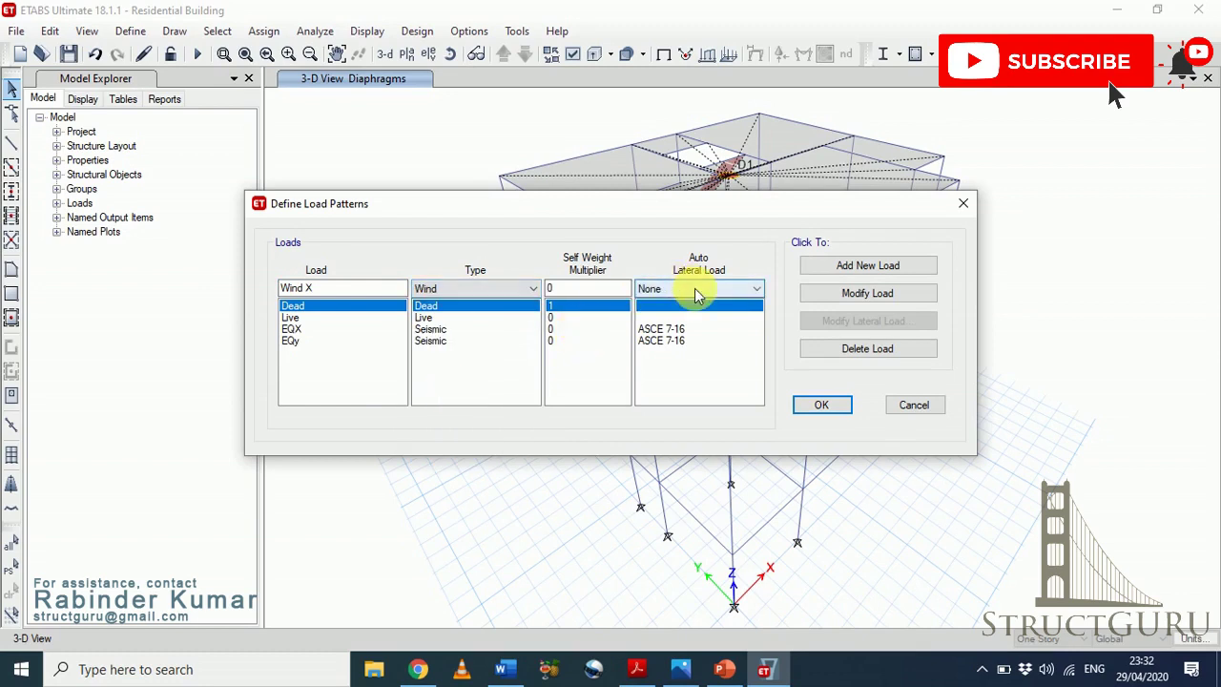
left_click(701, 291)
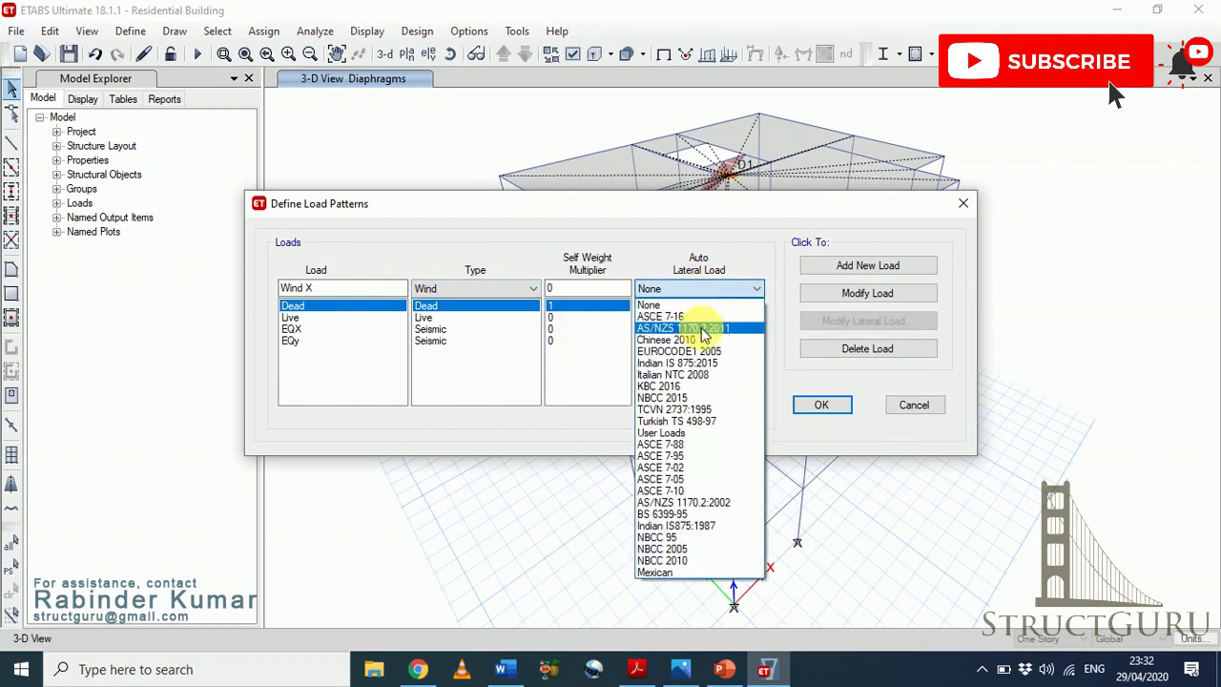
left_click(696, 319)
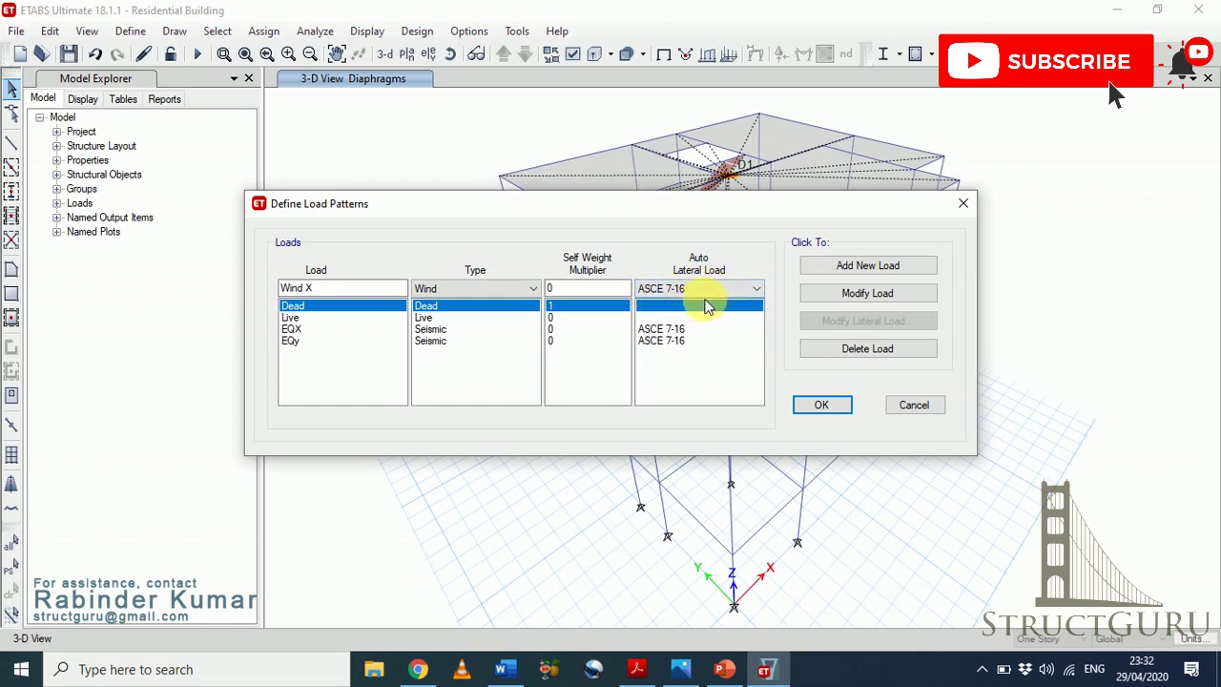
left_click(870, 267)
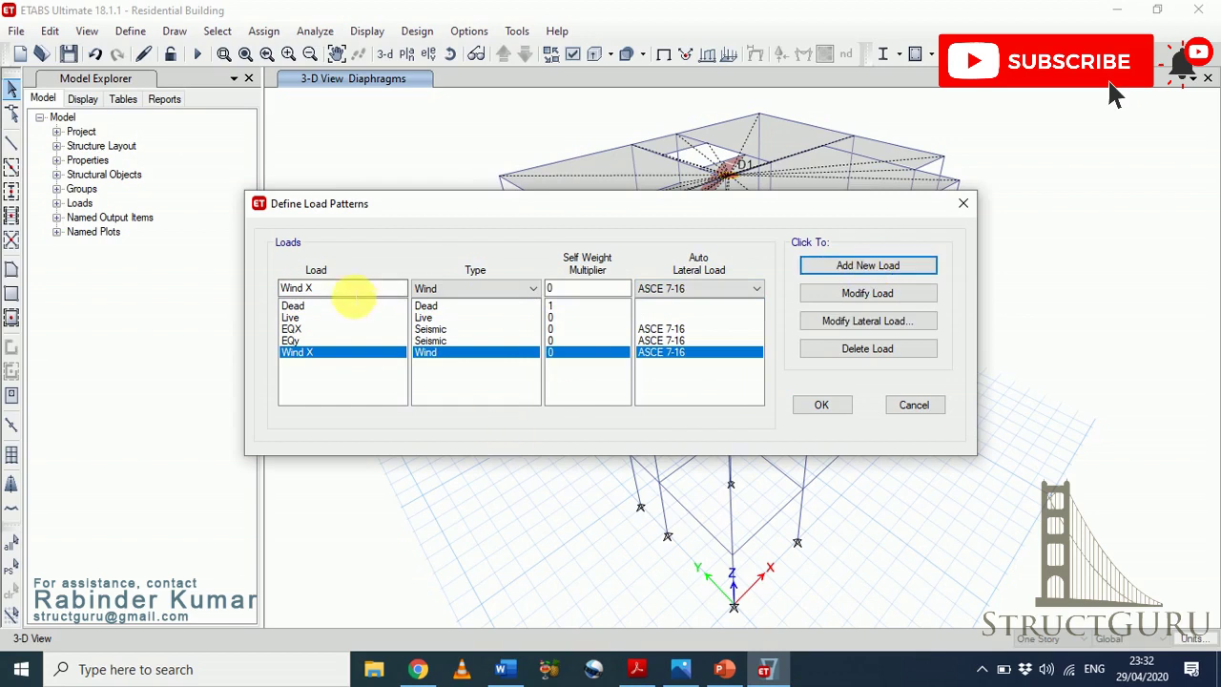
type("Y")
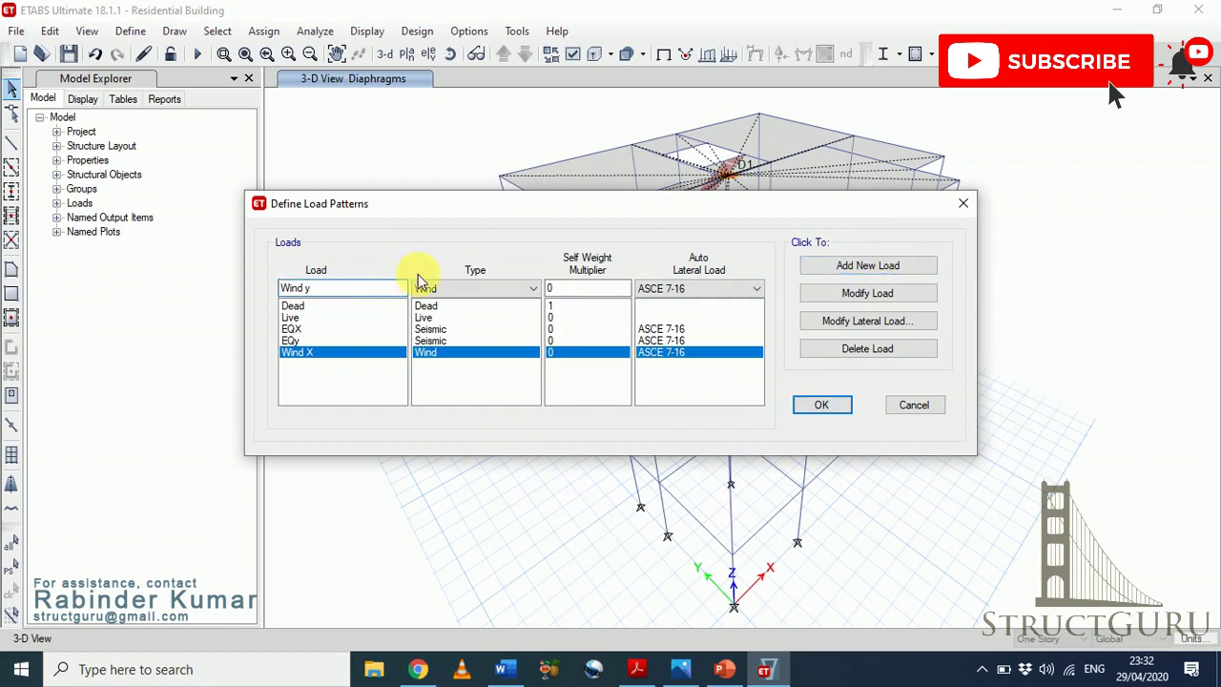
left_click(864, 265)
- In the Wind X pattern's ASCE 7-16 lateral load settings, set the wind pressure coefficients to User Specified
left_click(670, 352)
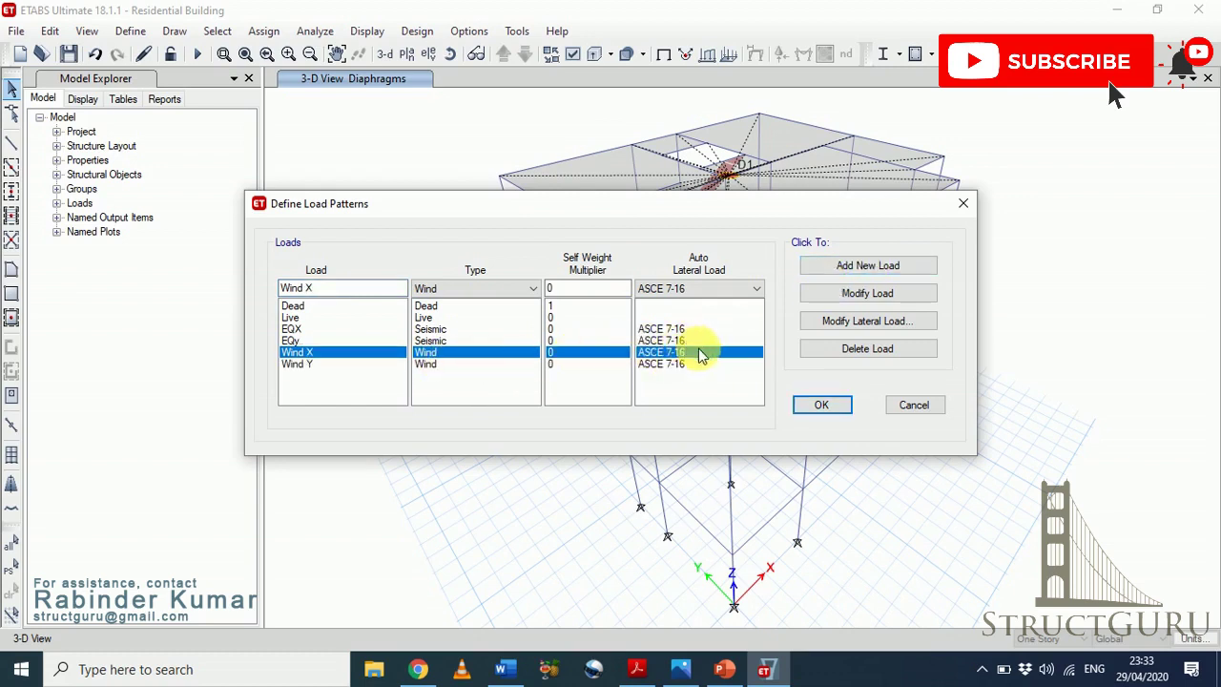
left_click(875, 324)
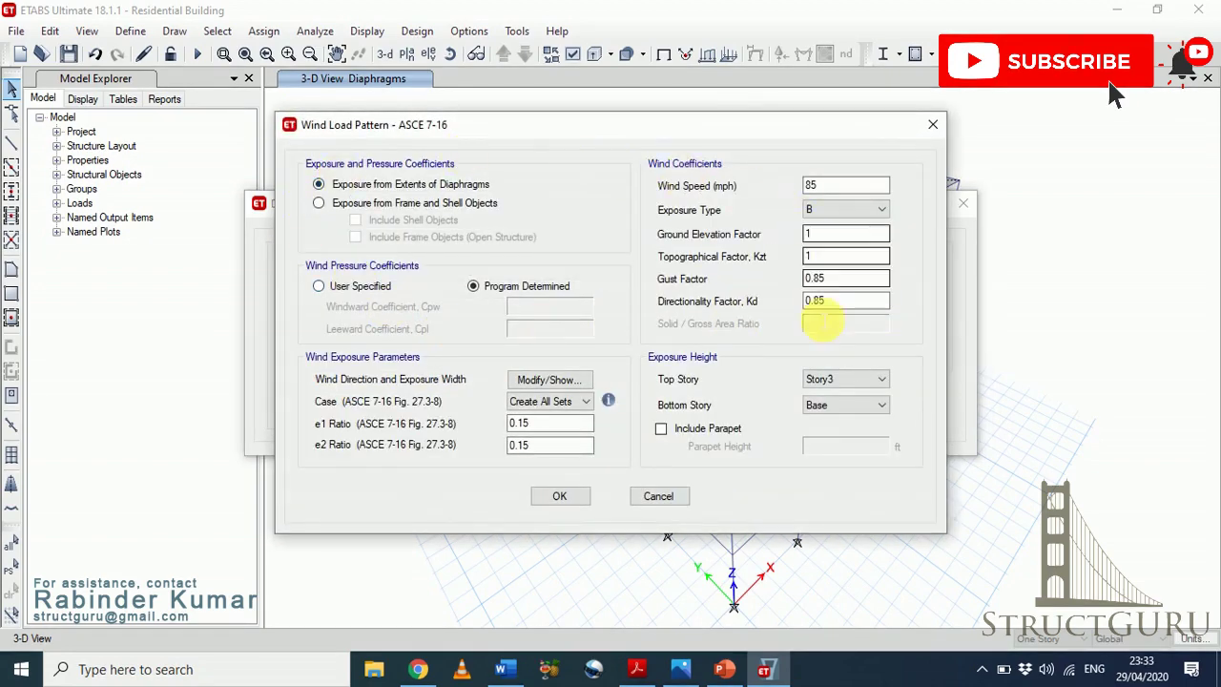
left_click(809, 211)
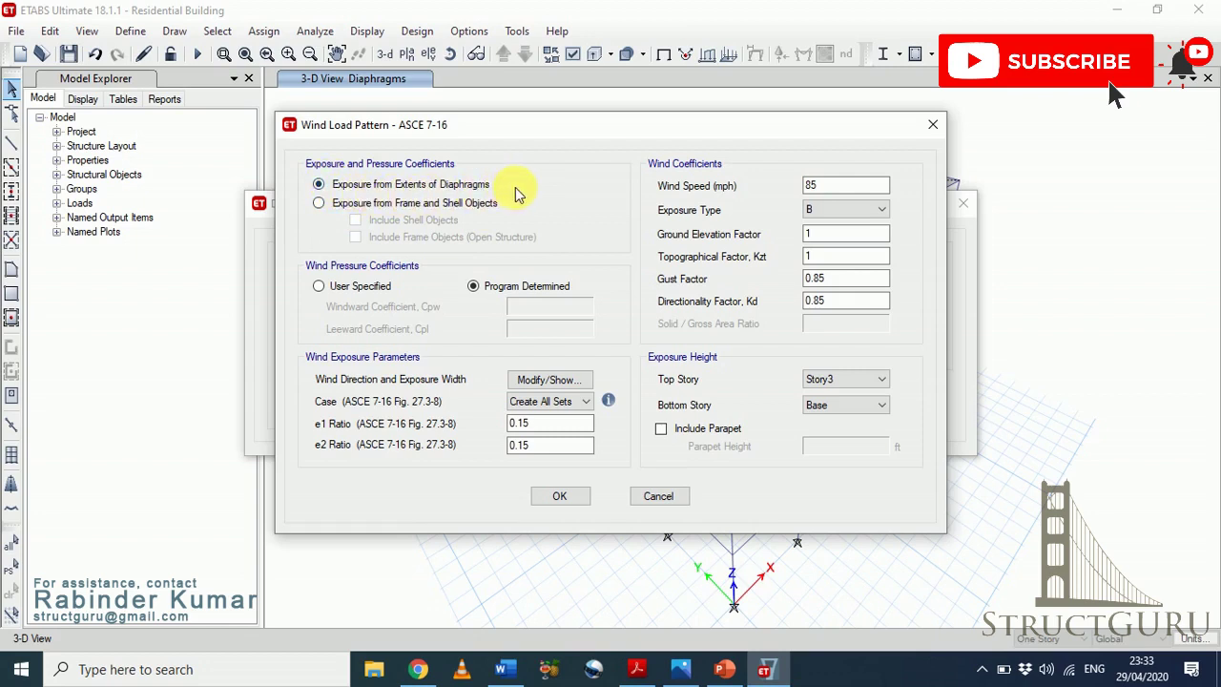
left_click_drag(503, 138, 283, 193)
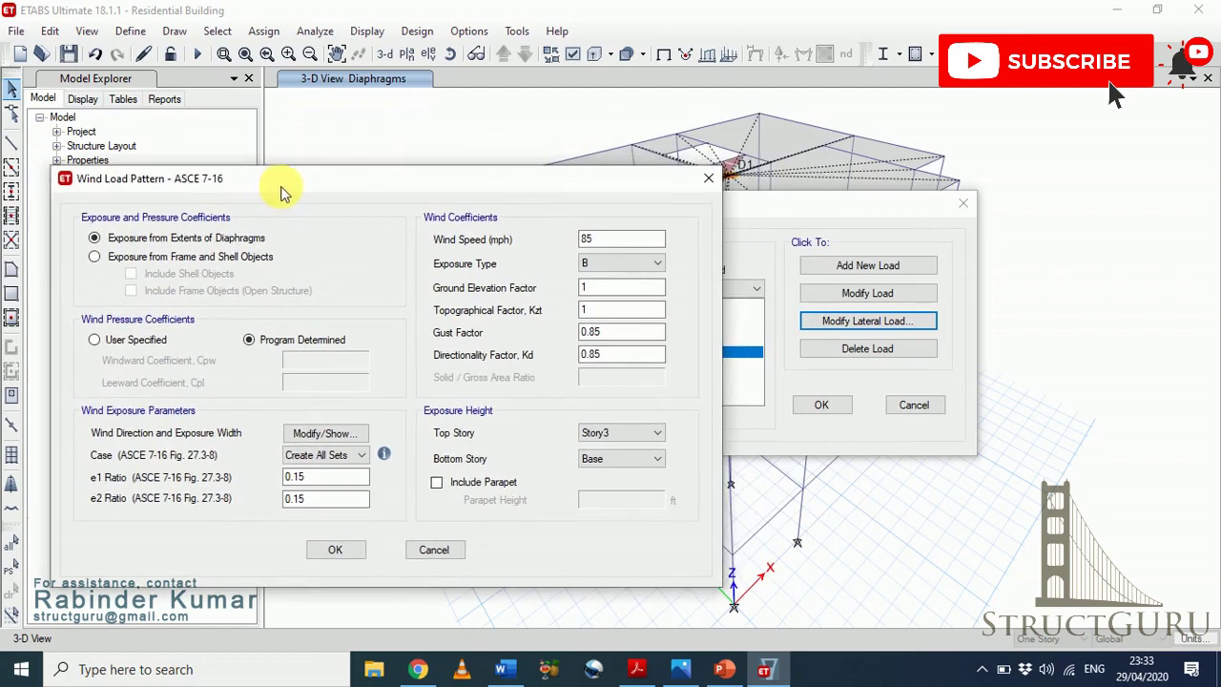
left_click_drag(440, 184, 376, 221)
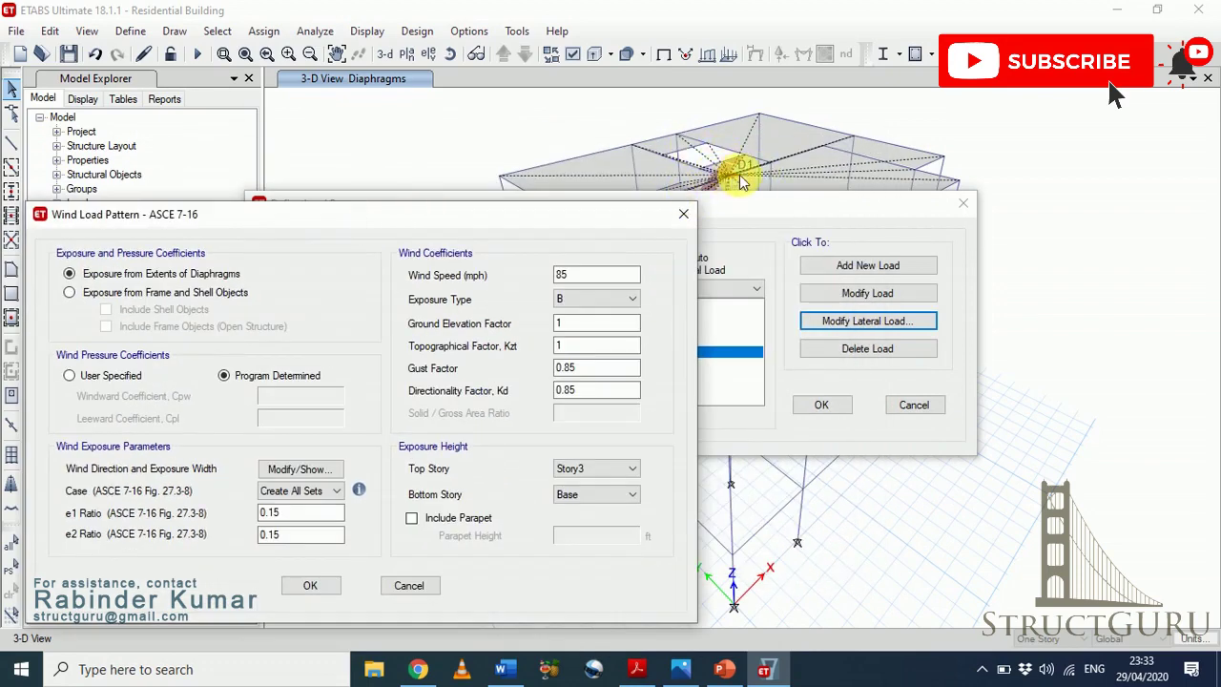
left_click_drag(499, 219, 713, 157)
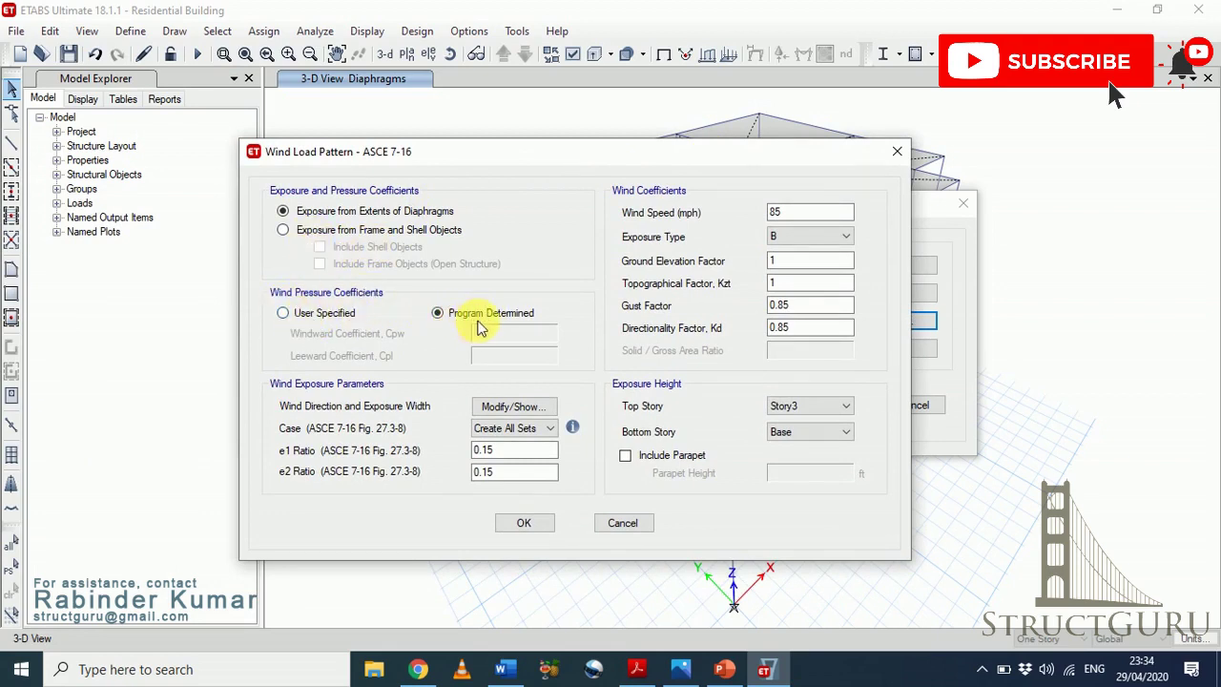
left_click(283, 315)
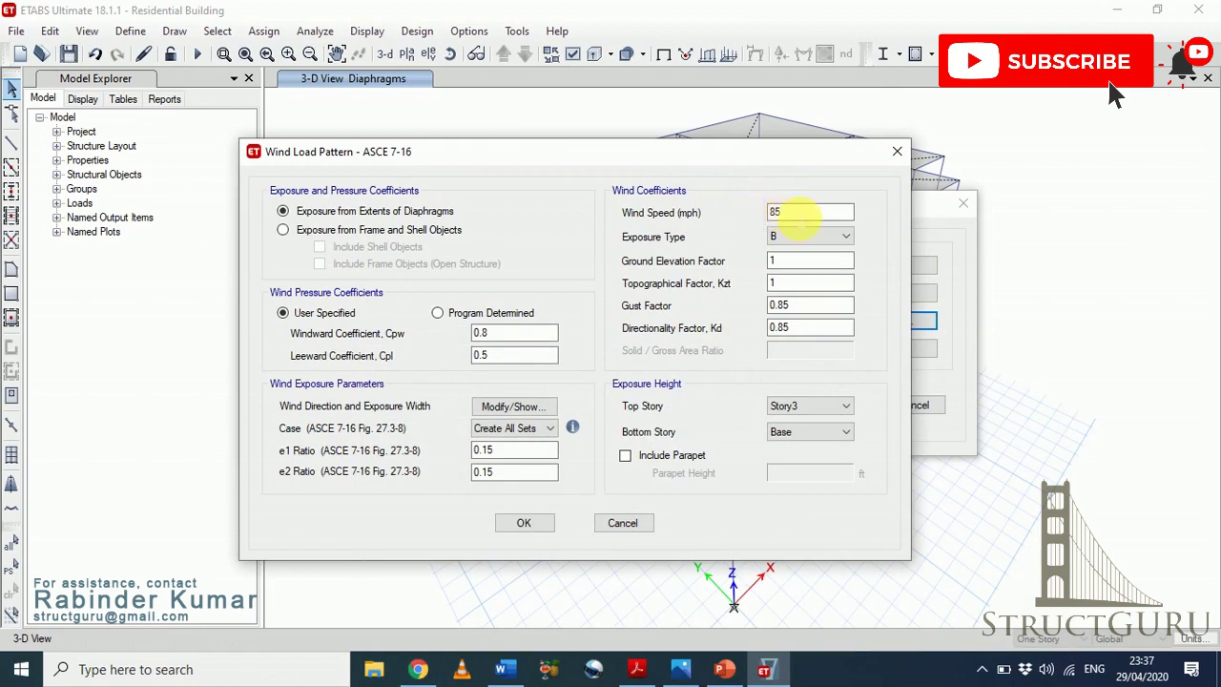
- Keep the wind speed at 85 mph and choose exposure type B in the wind coefficients
double_click(793, 213)
double_click(773, 212)
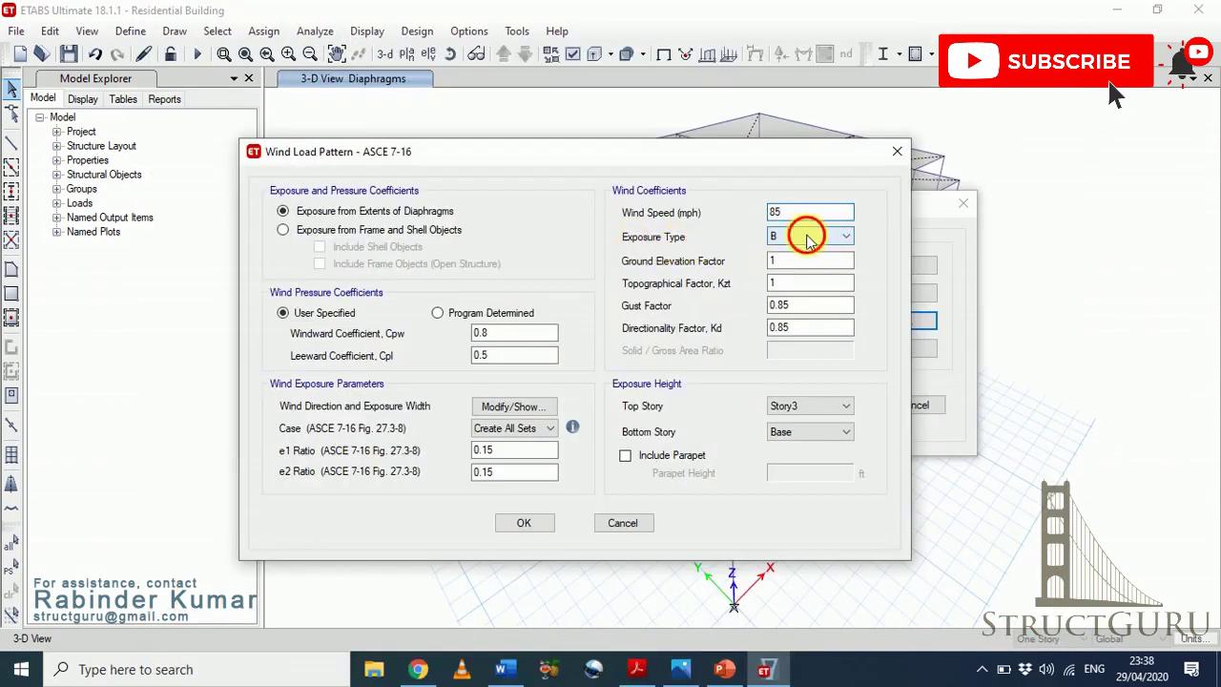
left_click(806, 238)
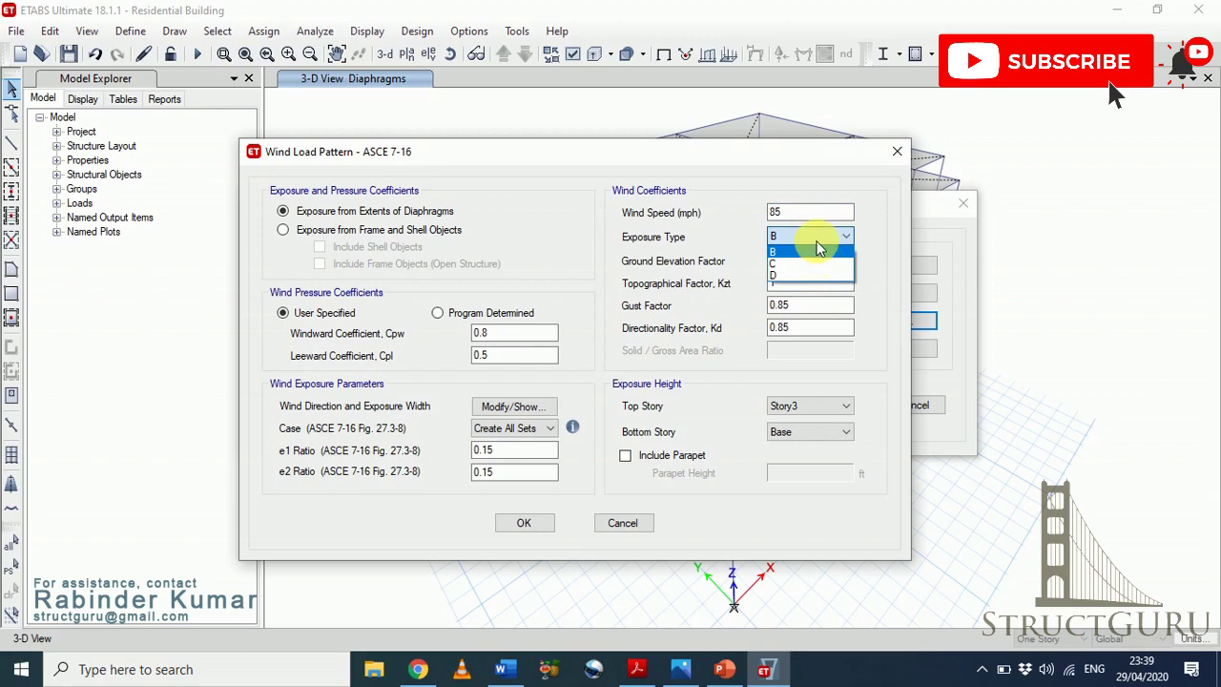
left_click(818, 250)
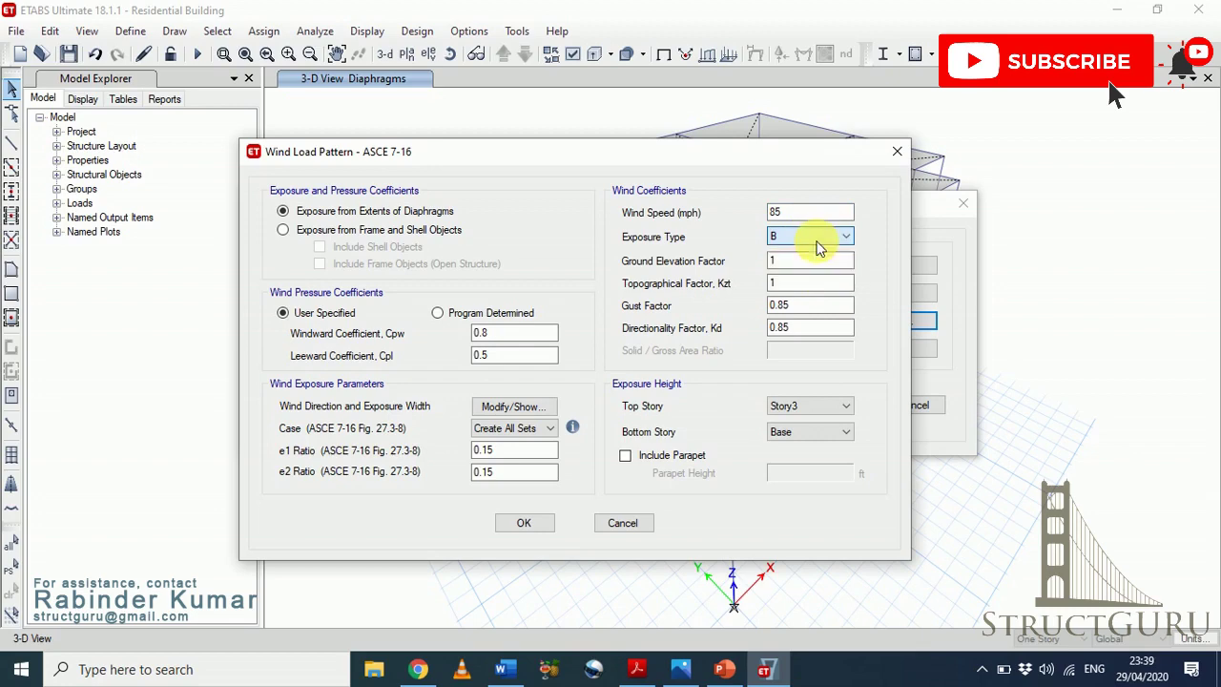
- Switch to Photos and view the three Exposure B reference figures of suburban and urban terrain
left_click(637, 669)
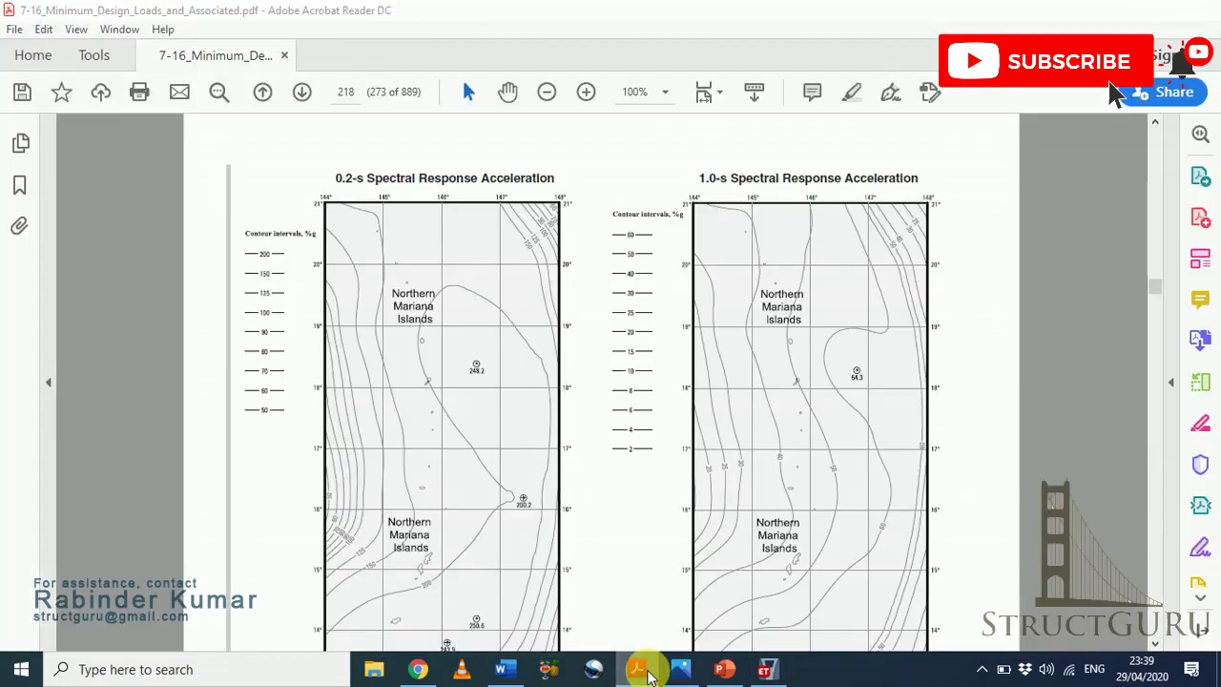
left_click(648, 673)
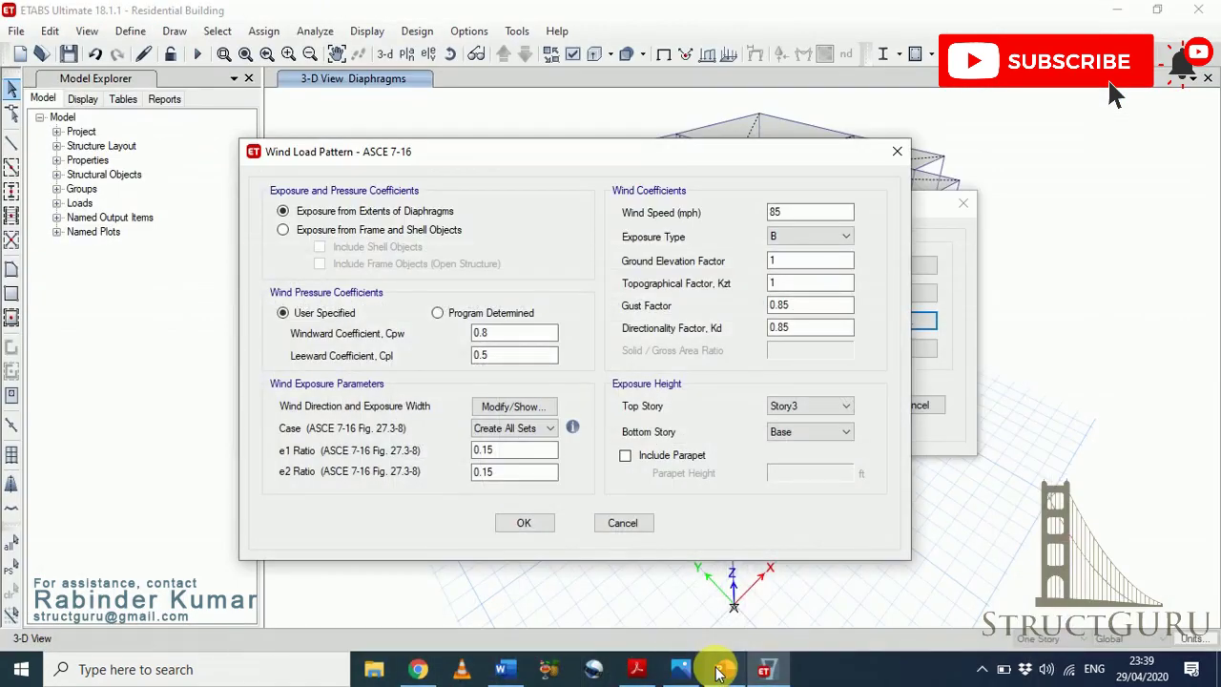
left_click(681, 672)
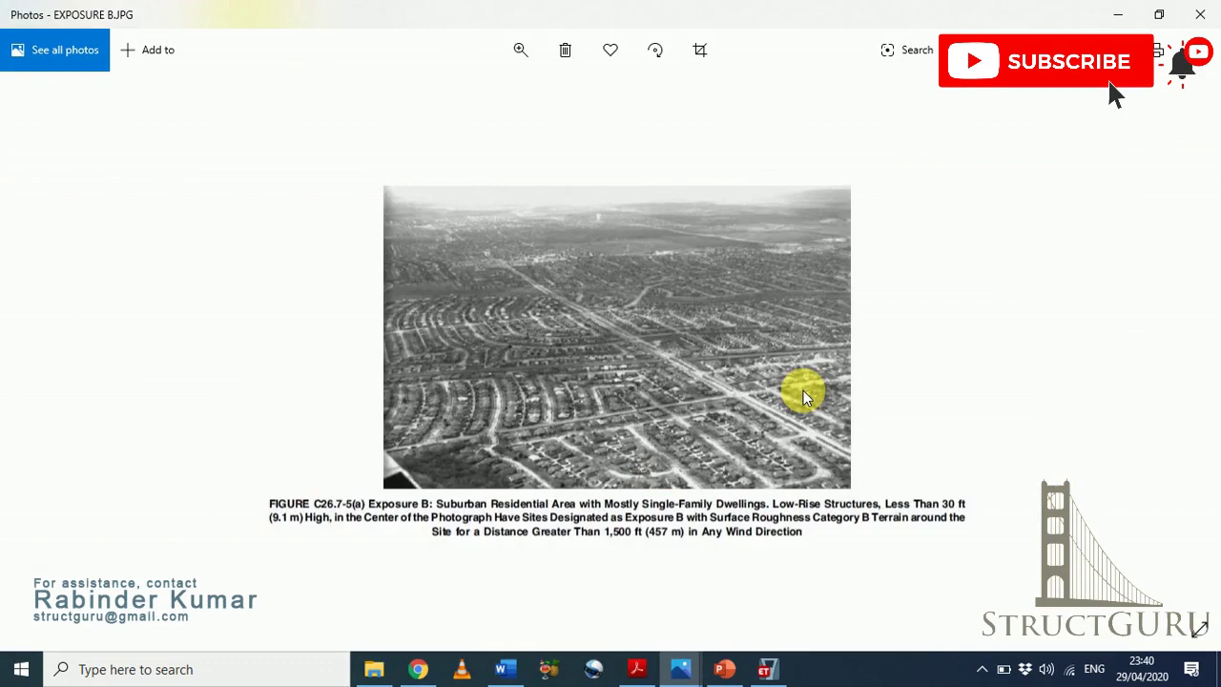
key("Right")
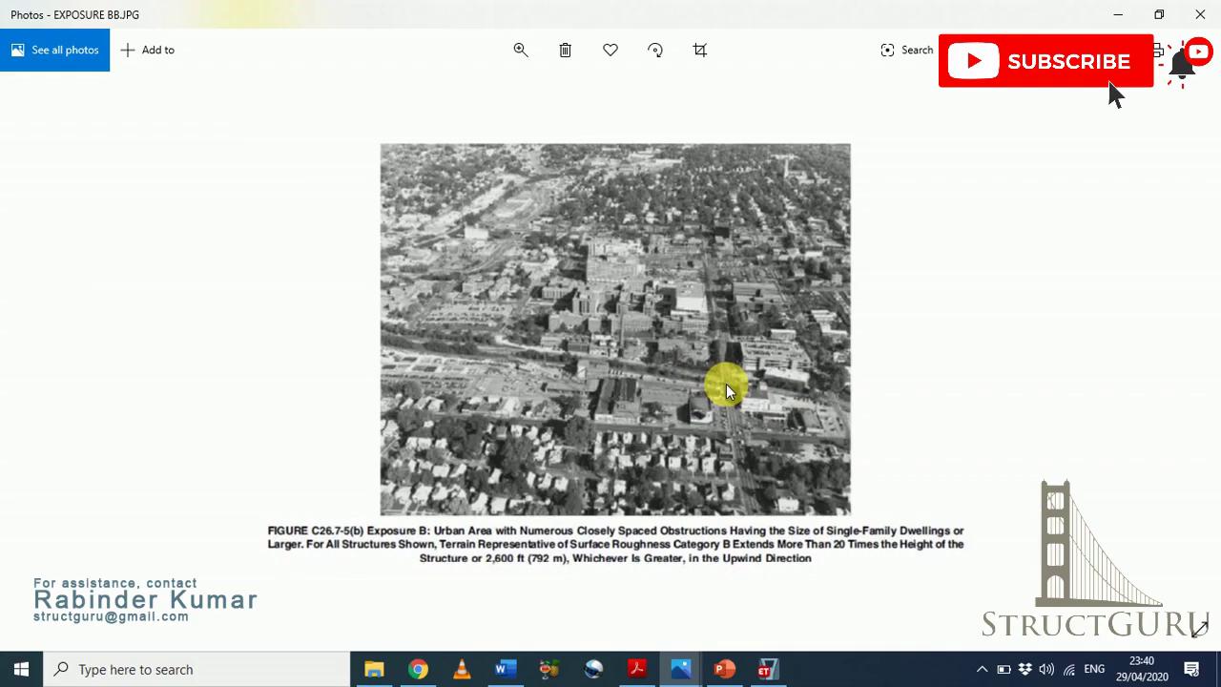
key("Right")
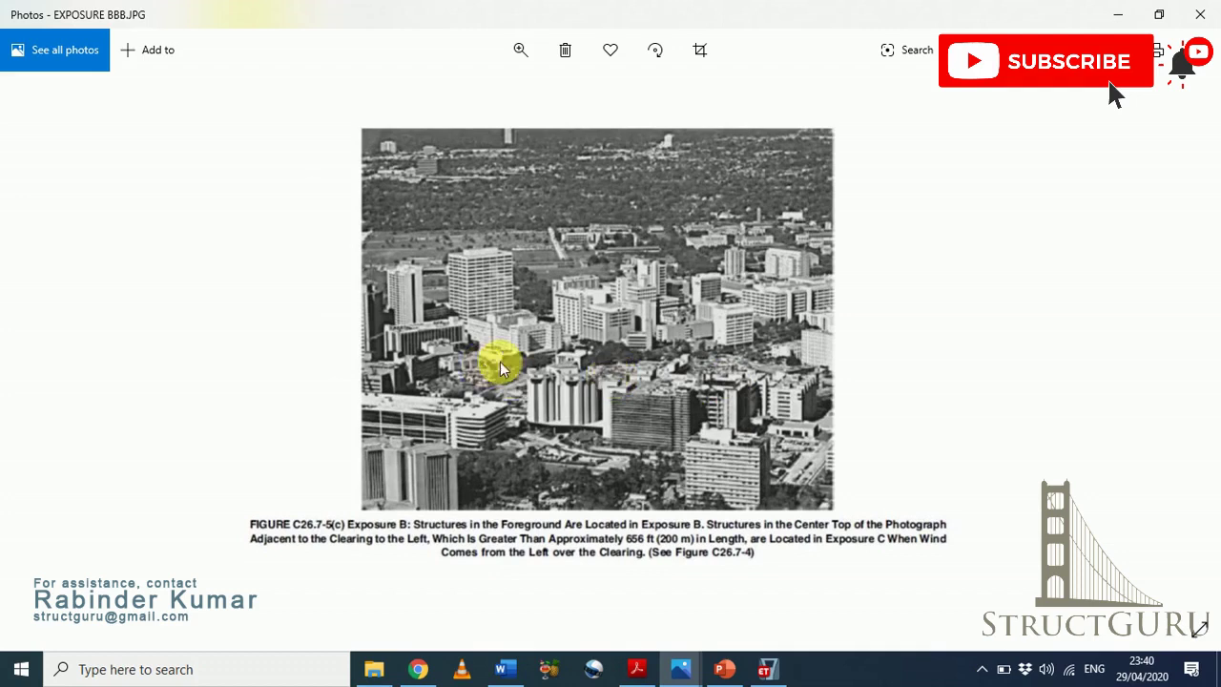
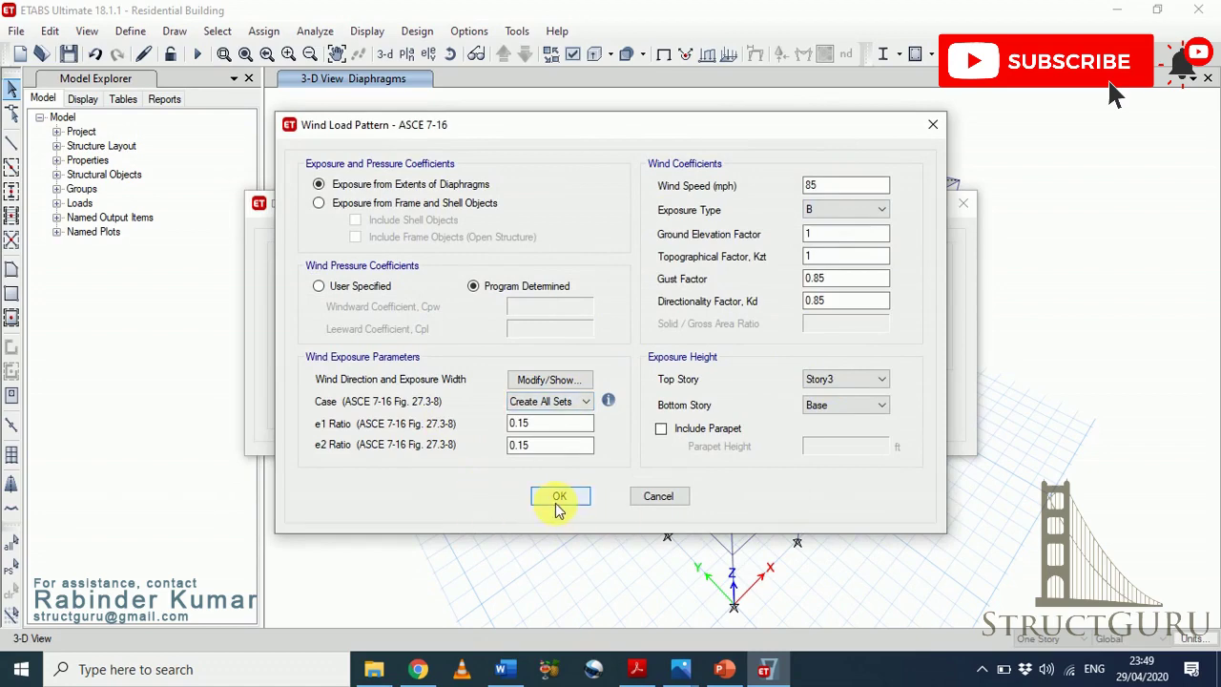
- Accept the wind exposure width data and the ASCE 7-16 settings of Wind Y, and save the load patterns
left_click(550, 380)
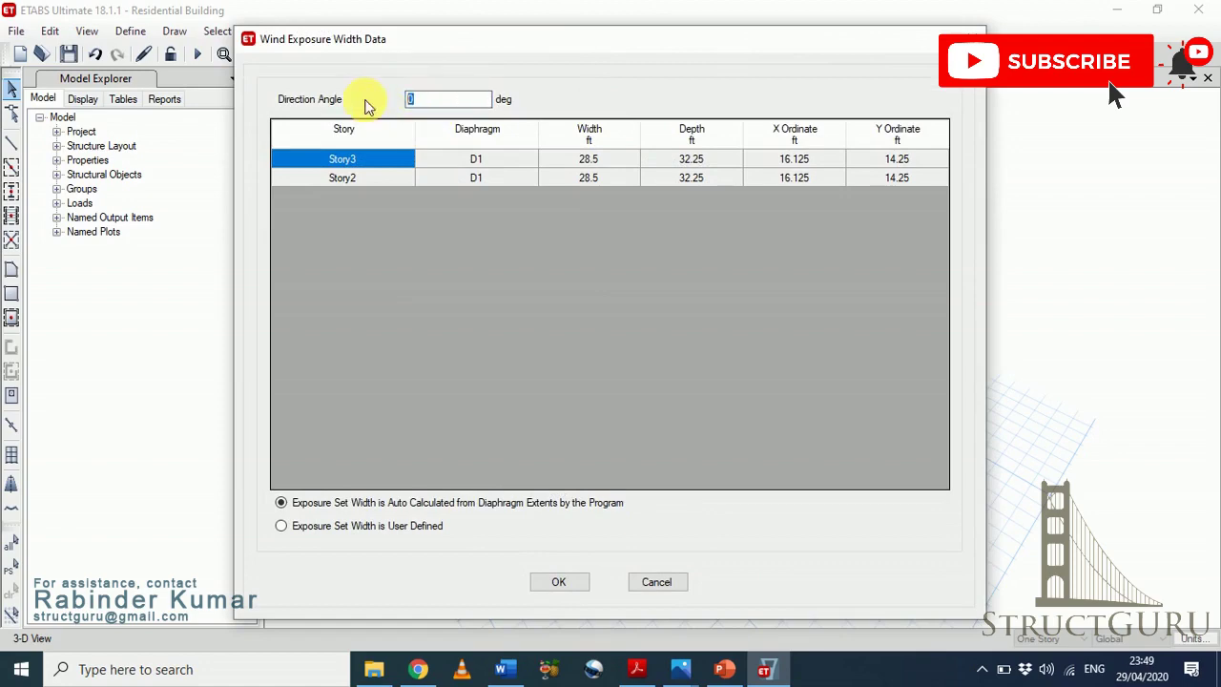
left_click(563, 584)
left_click(566, 494)
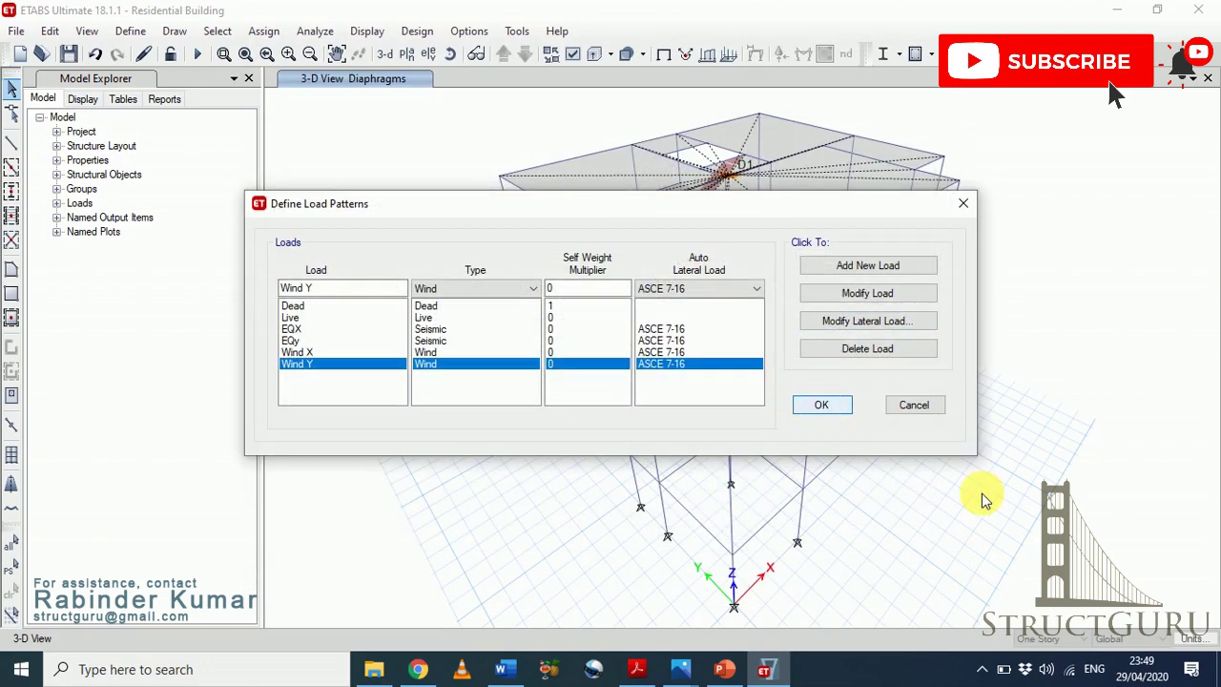
key("Return")
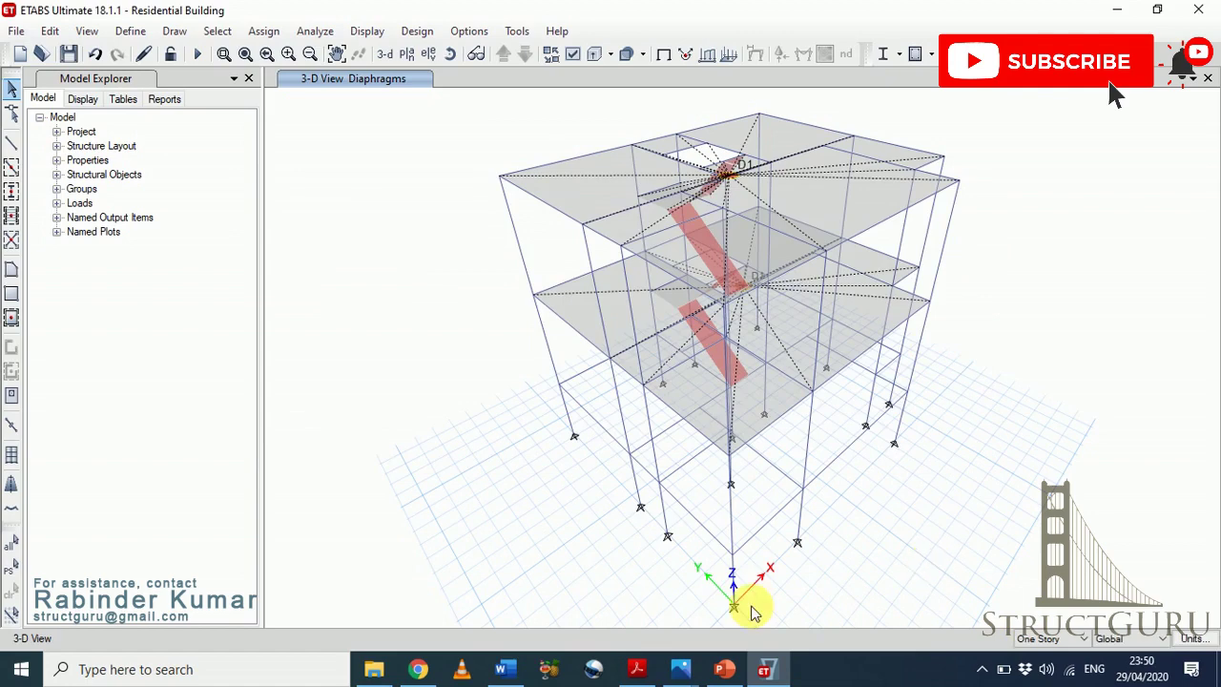
- Open W02.pdf in Adobe Acrobat Reader and view the India wind speed map on page 22
left_click(376, 670)
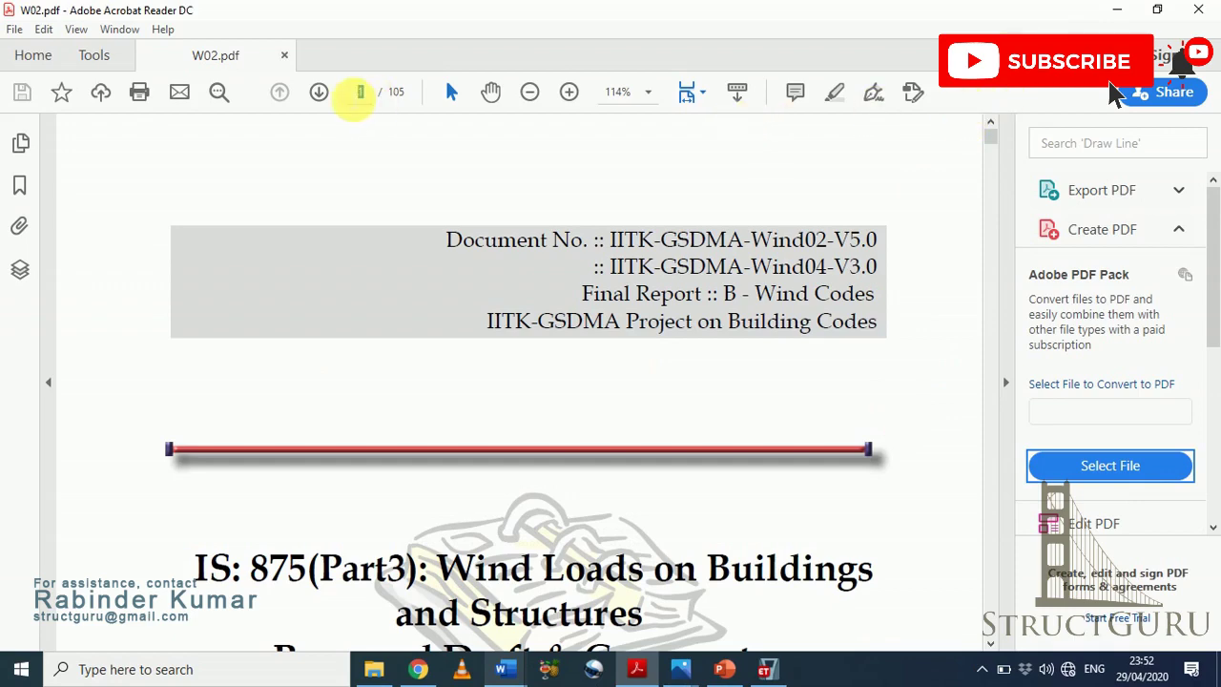
left_click(360, 91)
type("22")
key("Return")
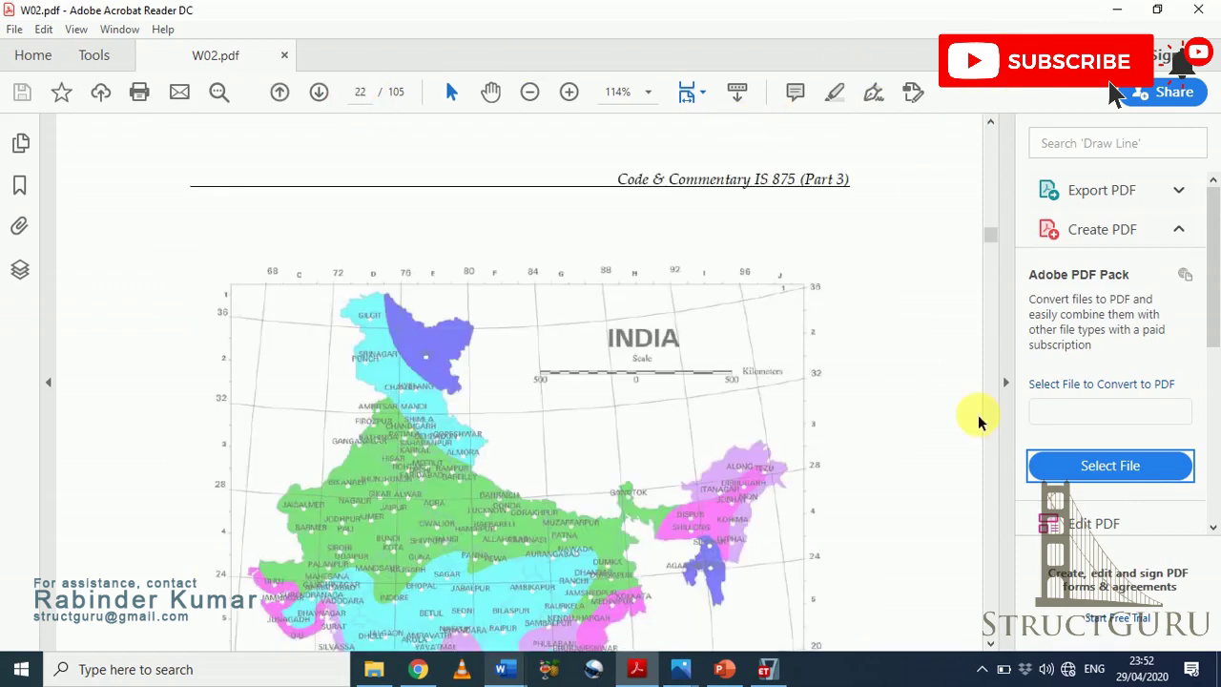
scroll(992, 649, "down", 3)
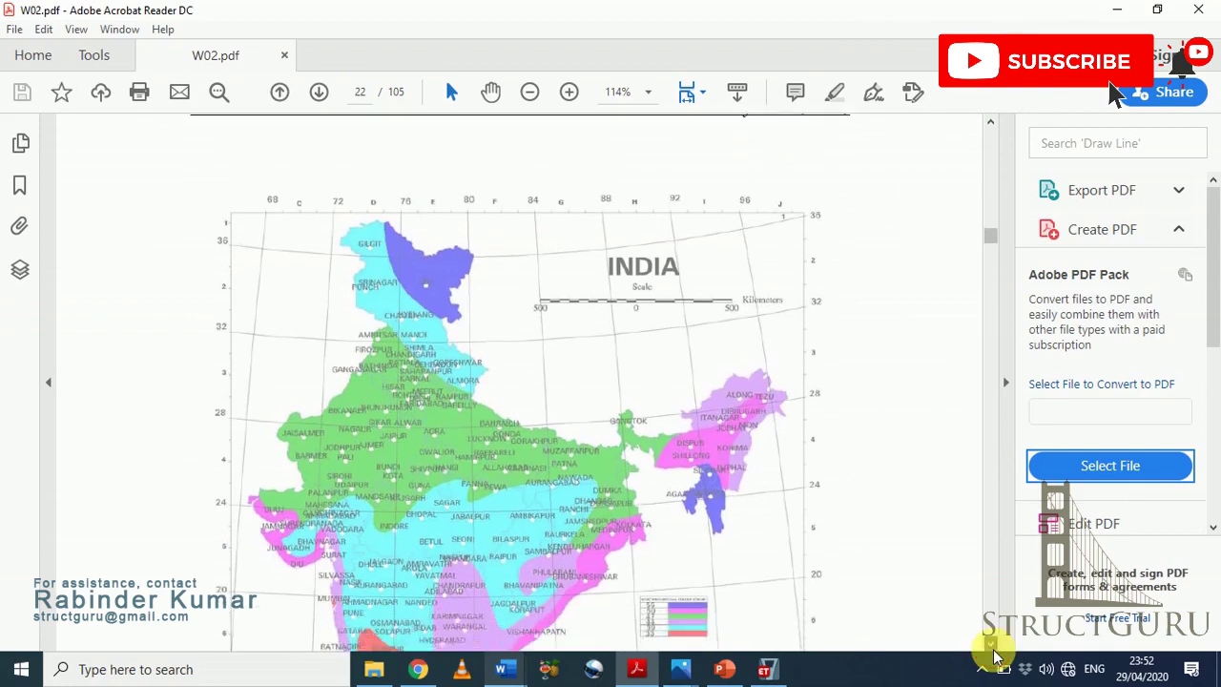
left_click(1118, 8)
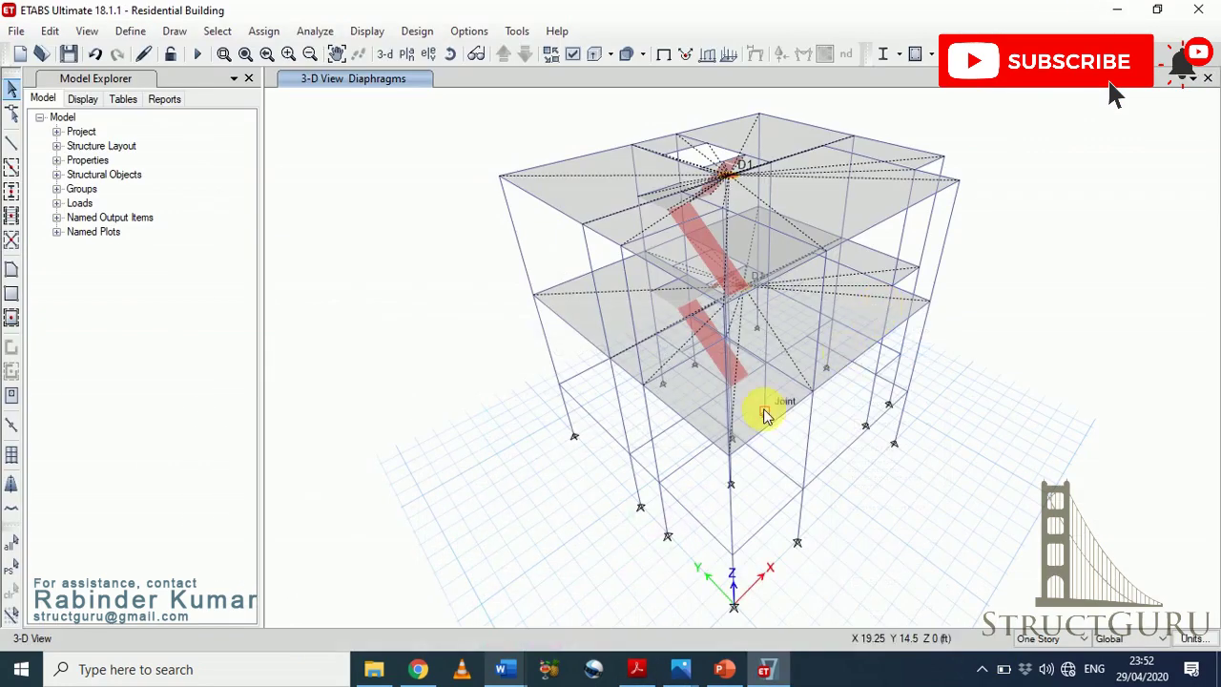
- In the load pattern definitions, change the auto lateral load of Wind X to Indian IS875:1987
left_click(130, 31)
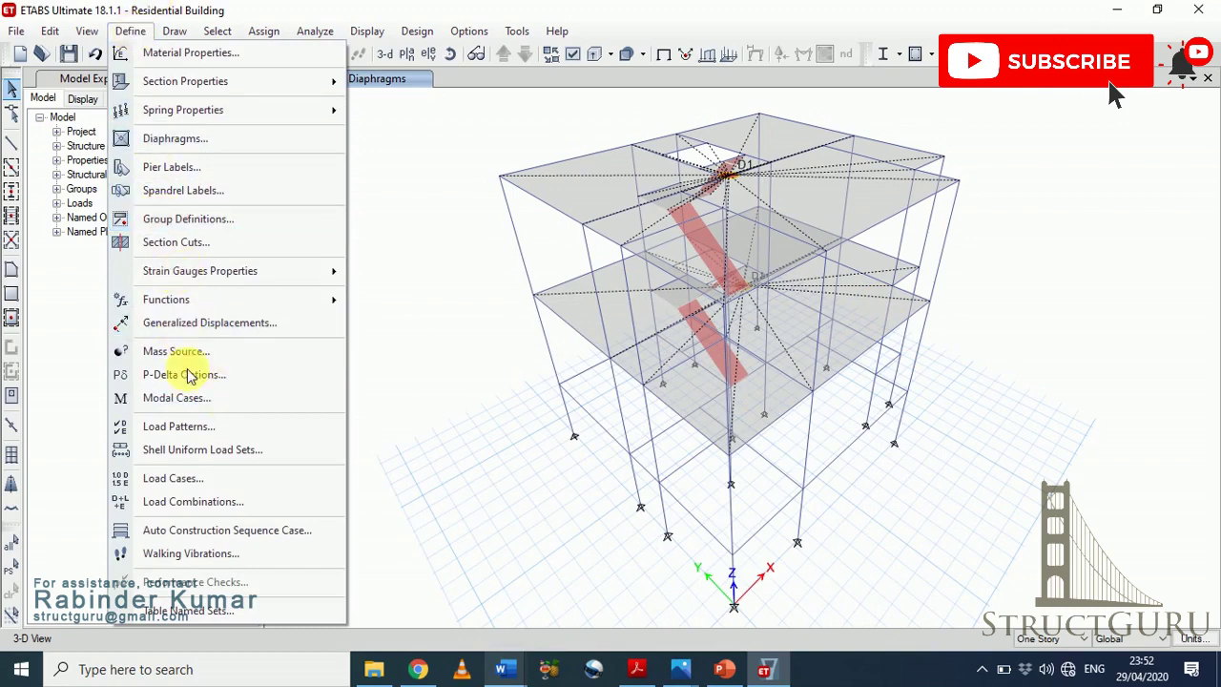
left_click(179, 426)
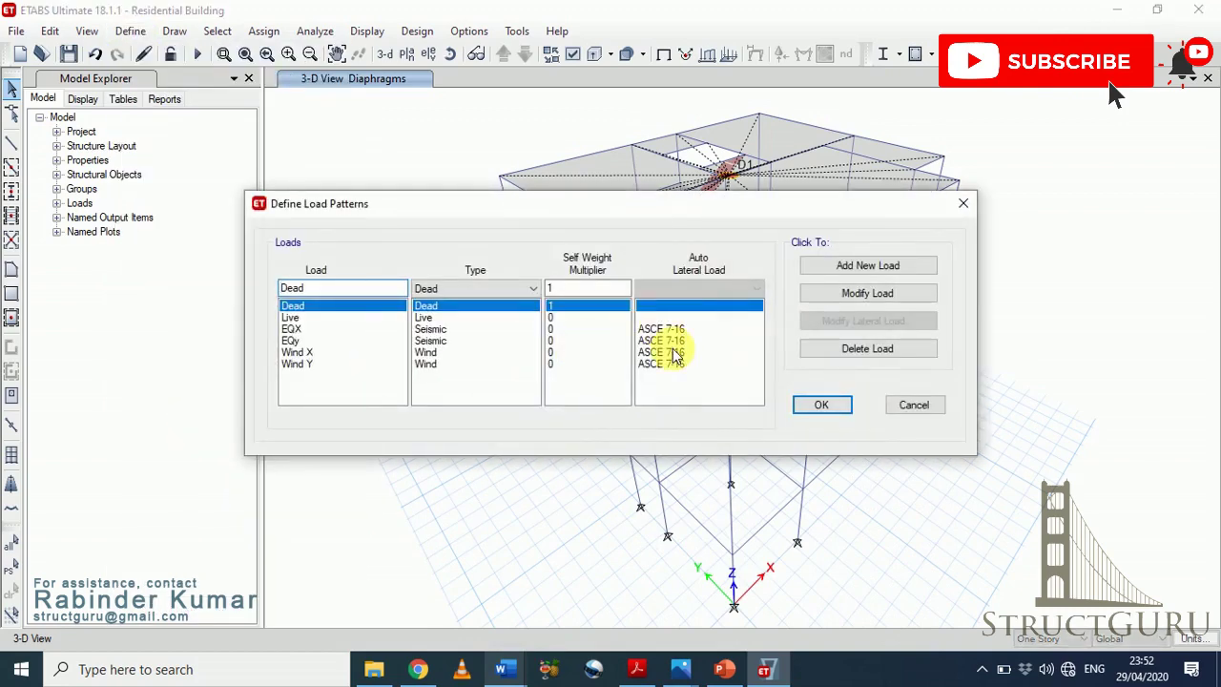
left_click(673, 352)
left_click(730, 290)
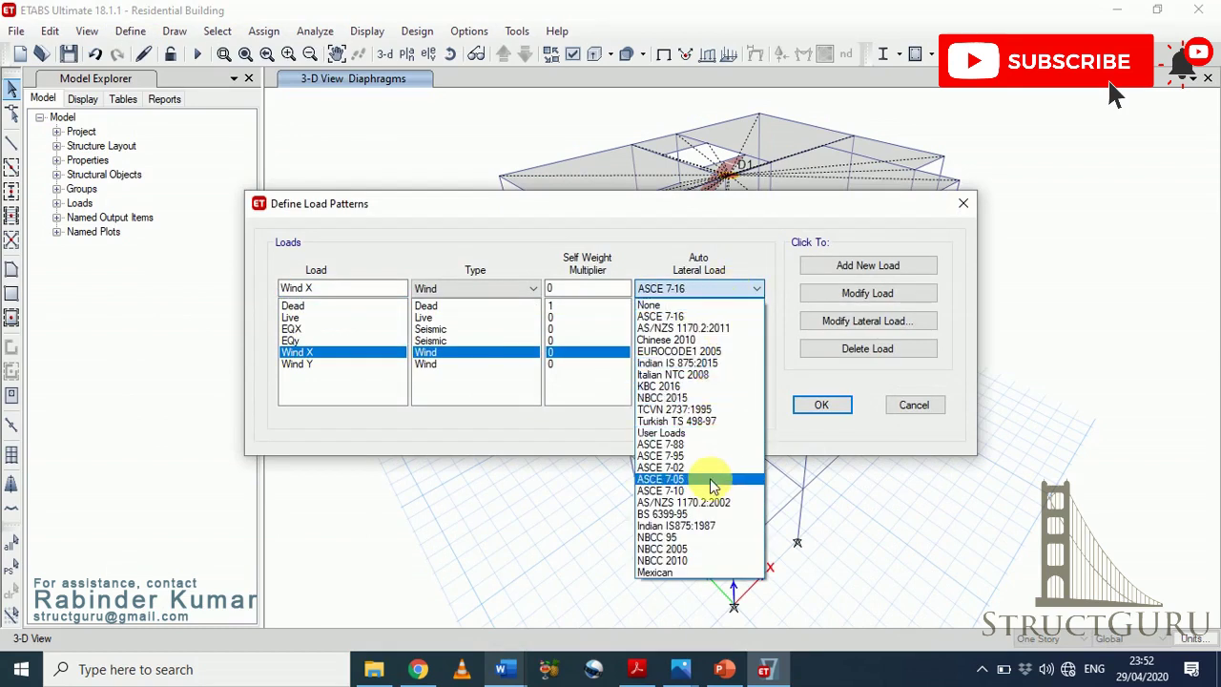
left_click(713, 525)
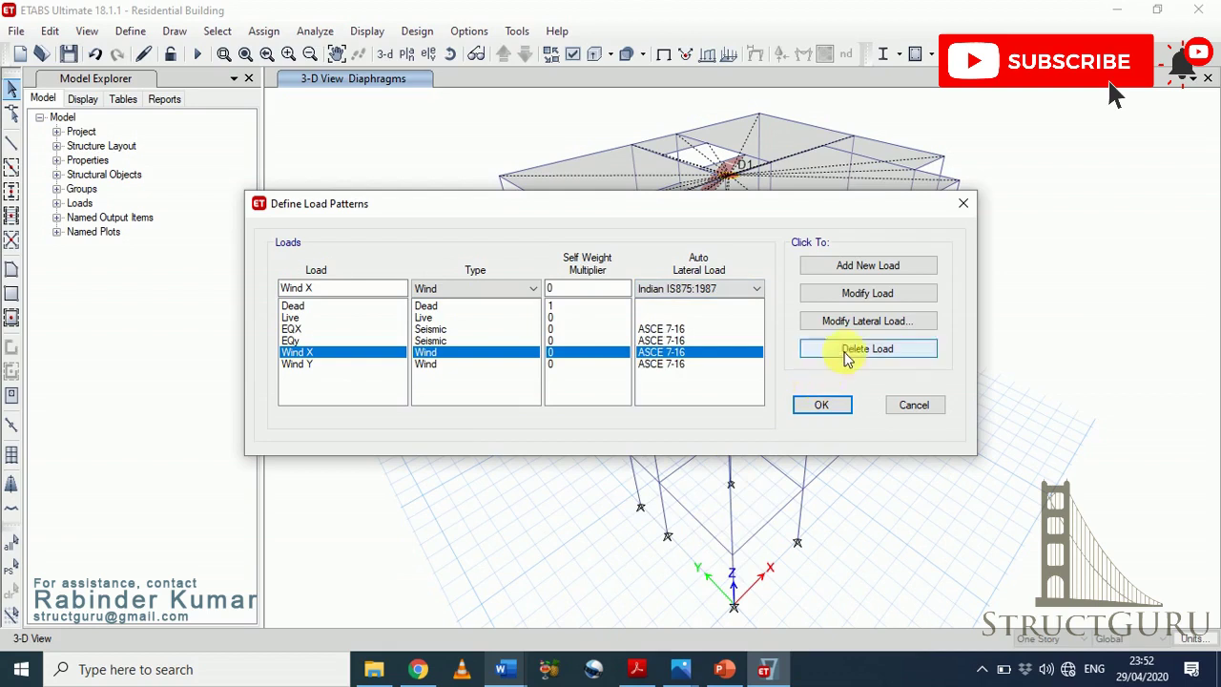
left_click(870, 293)
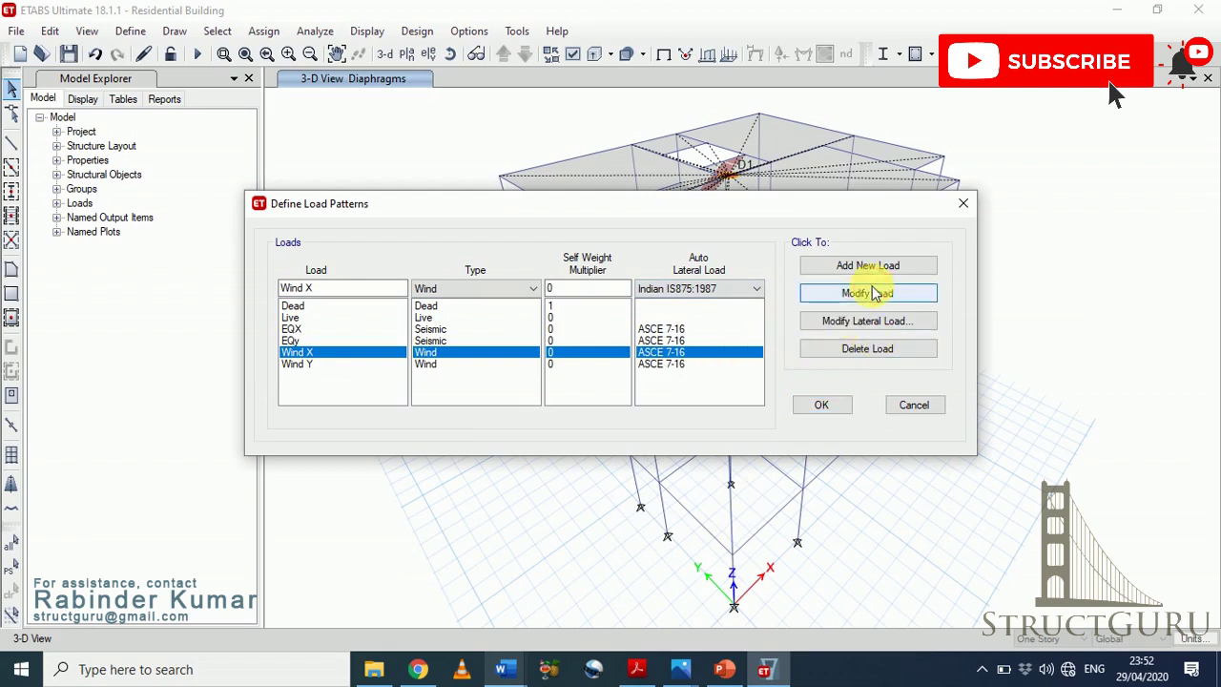
left_click(718, 363)
left_click(703, 289)
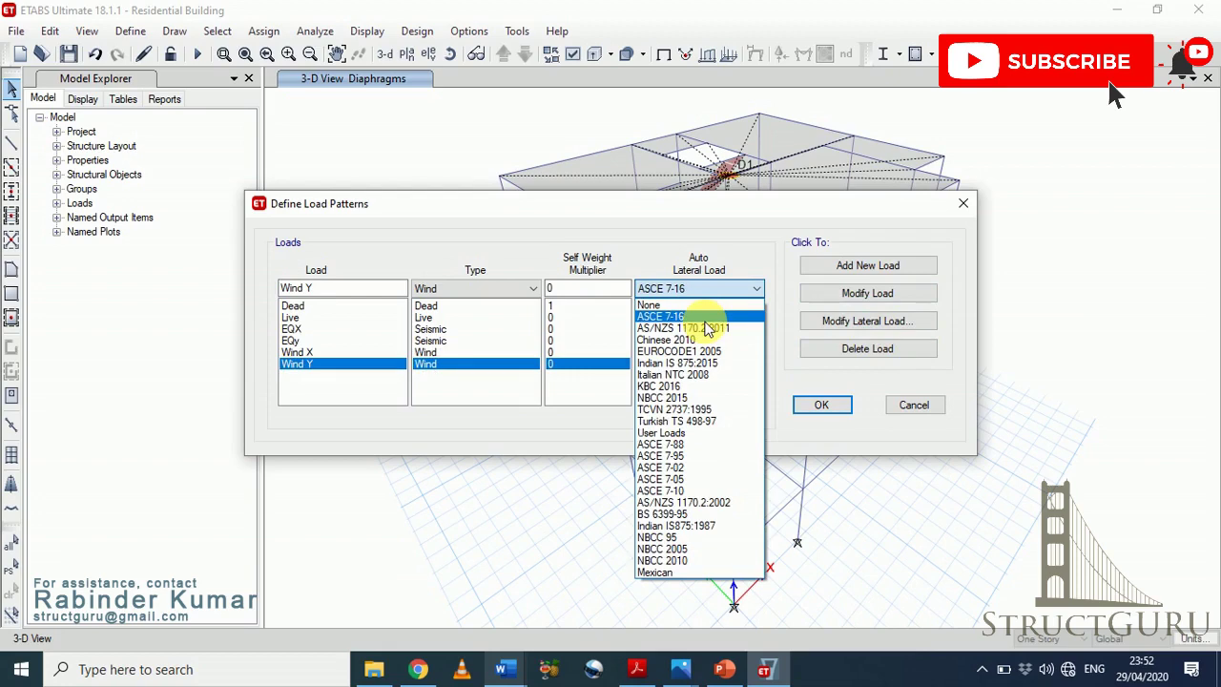
left_click(713, 526)
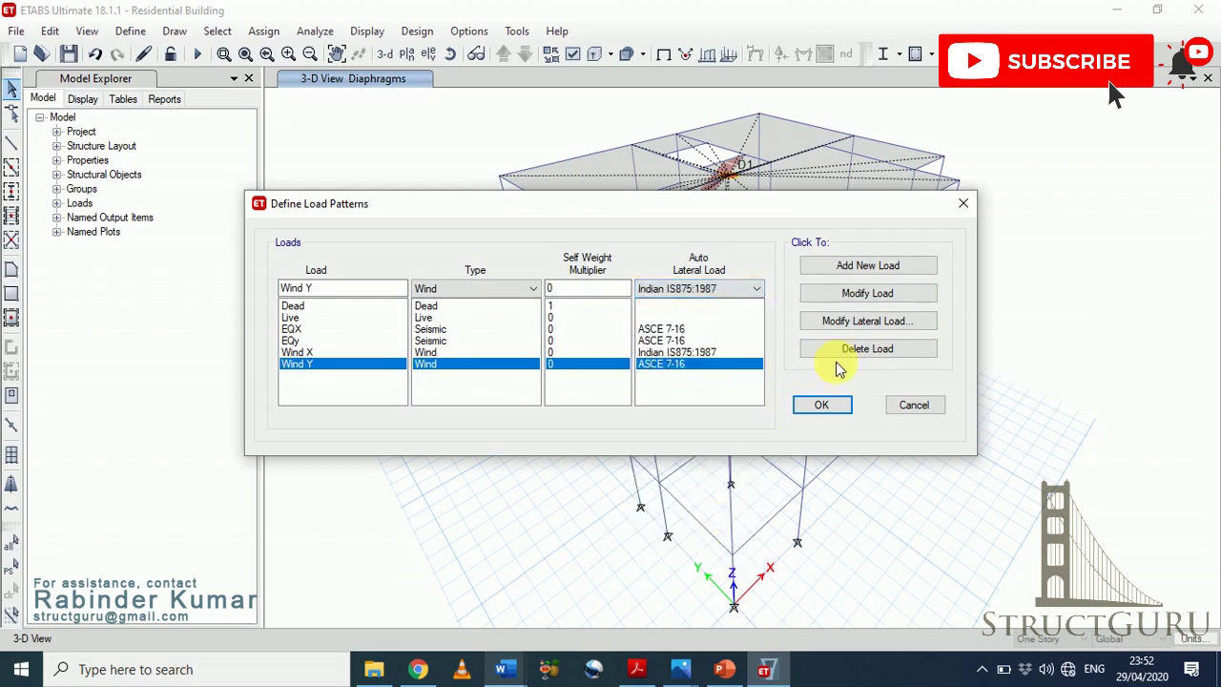
left_click(874, 323)
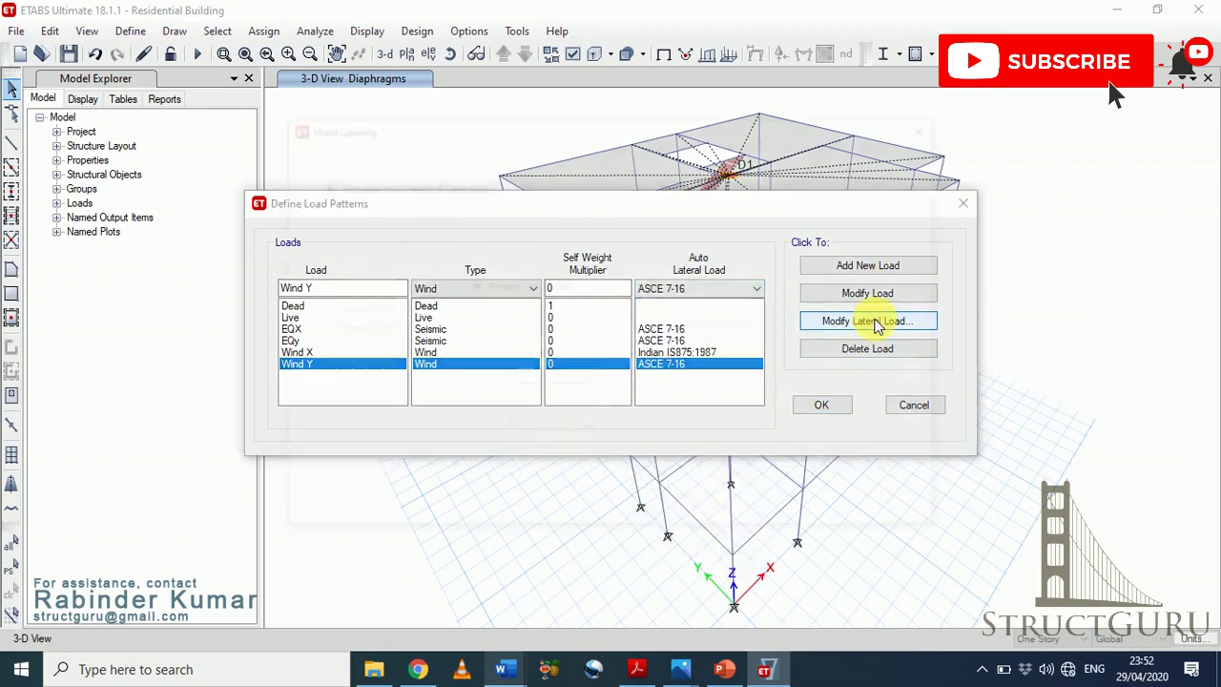
left_click(932, 124)
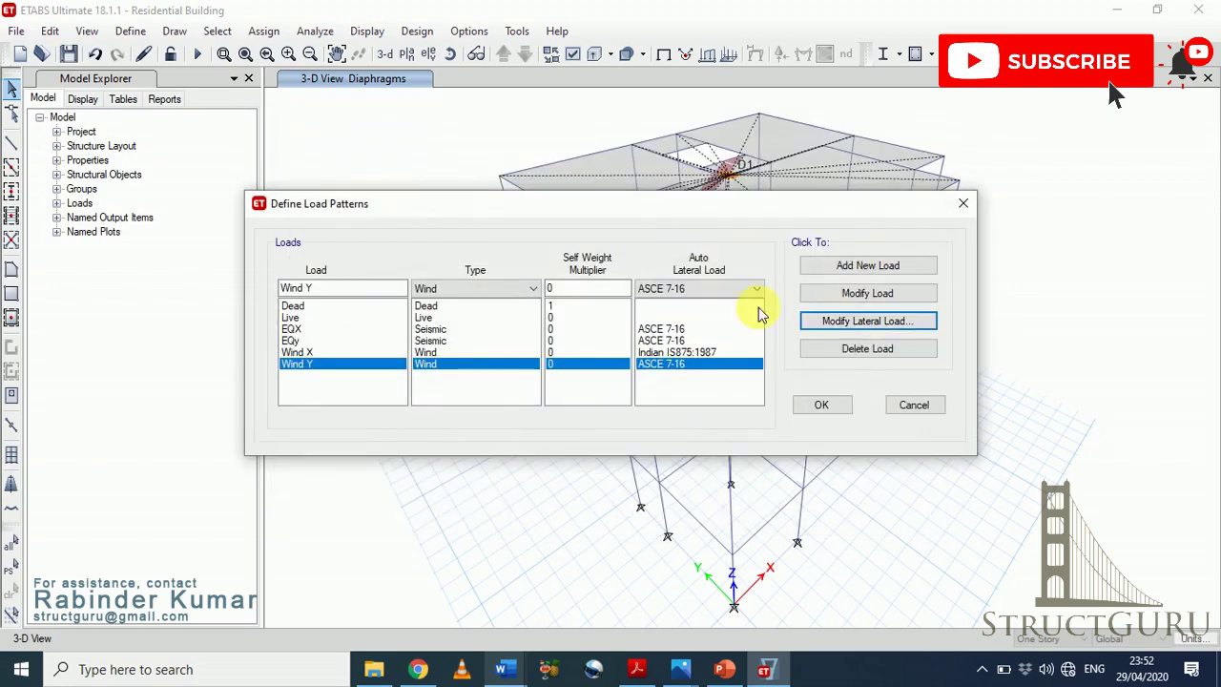
- Change the auto lateral load of the Wind Y pattern to Indian IS875:1987
left_click(754, 288)
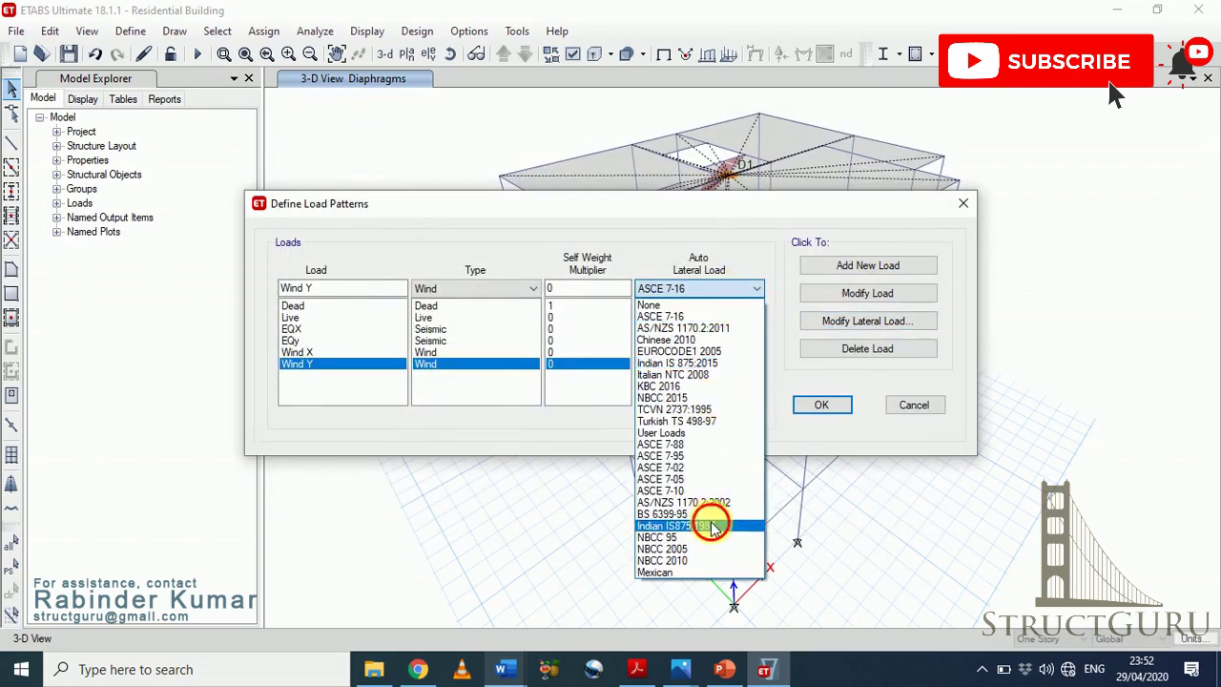
left_click(714, 526)
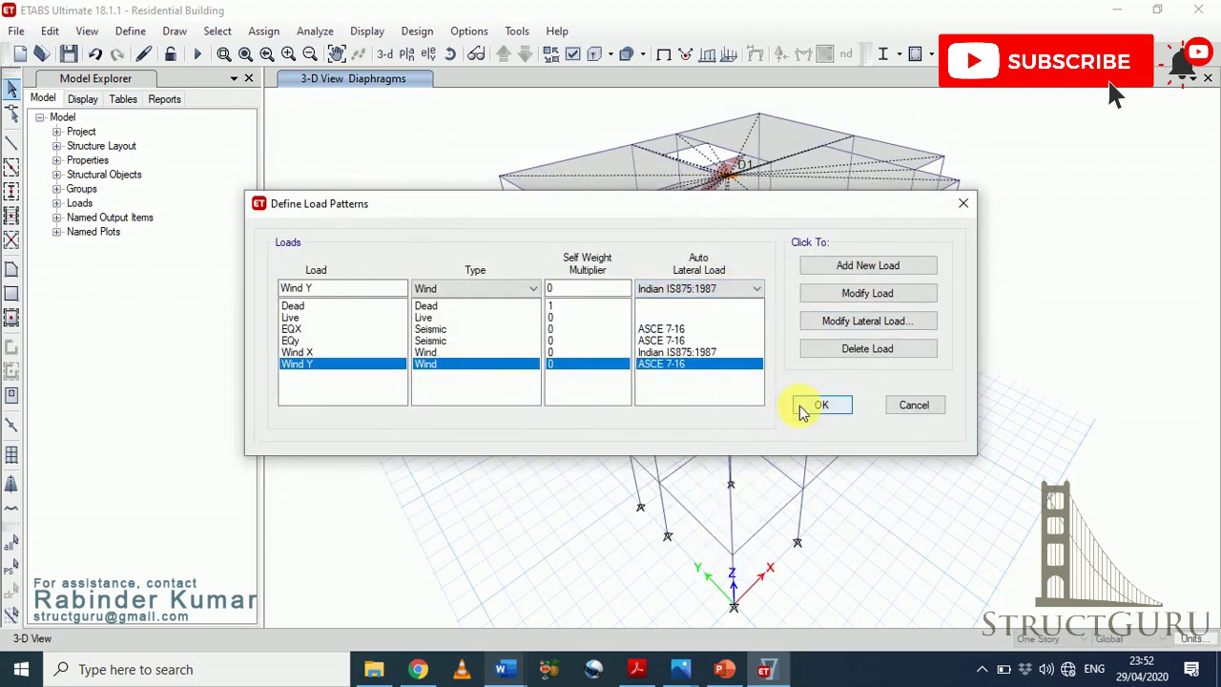
left_click(868, 296)
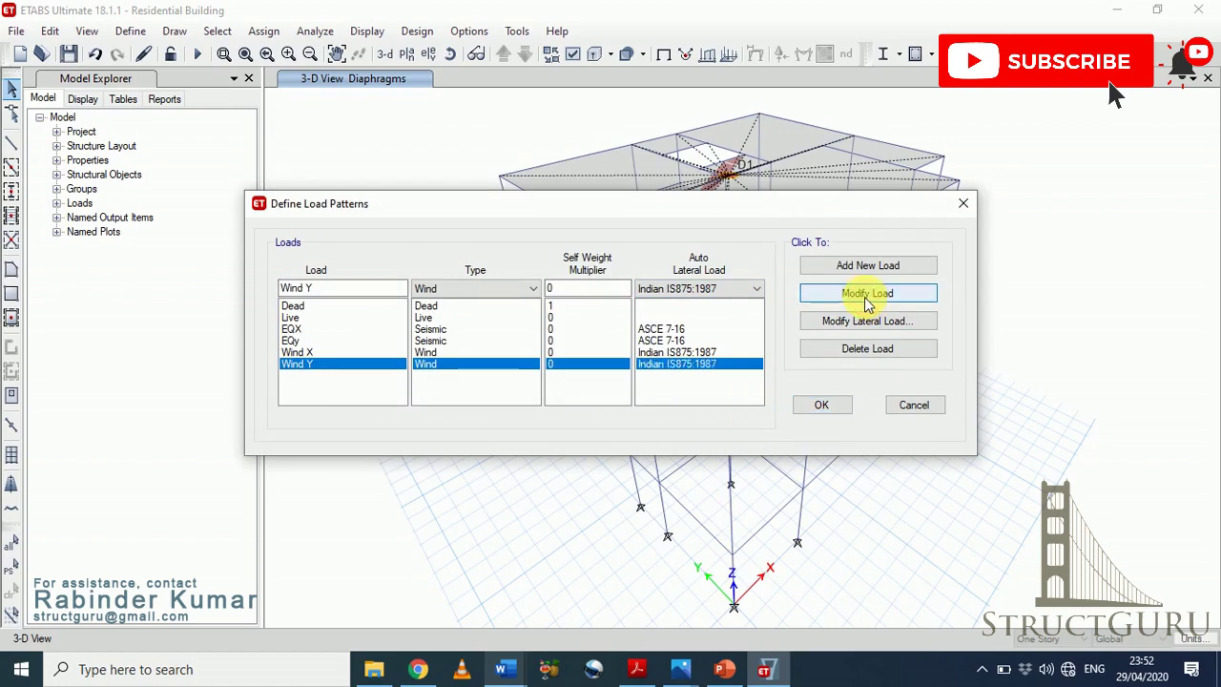
- Open the Indian IS875:1987 lateral load settings of the Wind X pattern
left_click(720, 343)
left_click(715, 353)
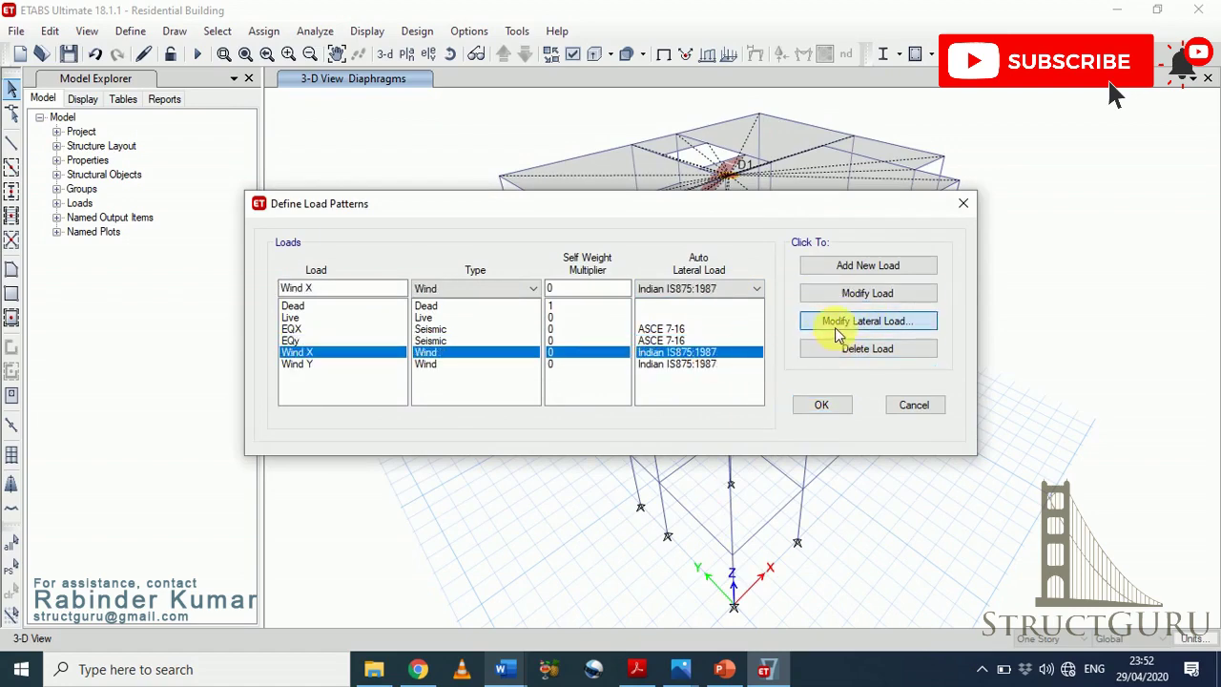
left_click(838, 324)
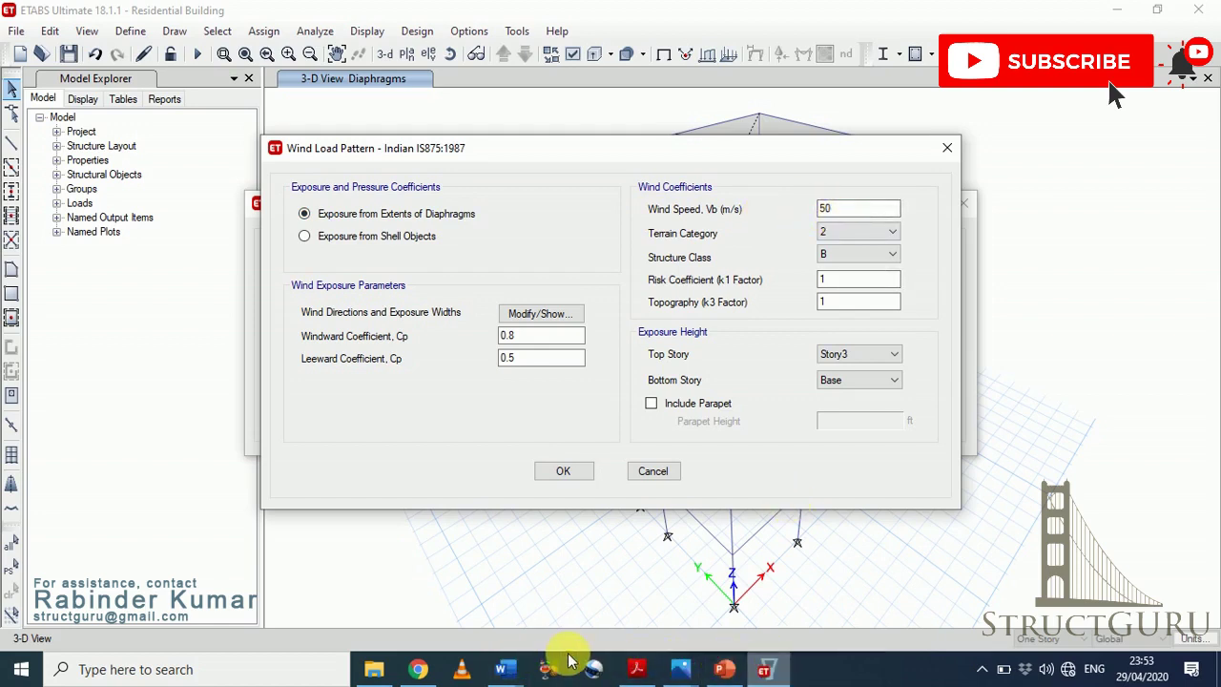
- Switch to W02.pdf and examine the wind zones and speed legend of the India map, then return to ETABS
left_click(641, 670)
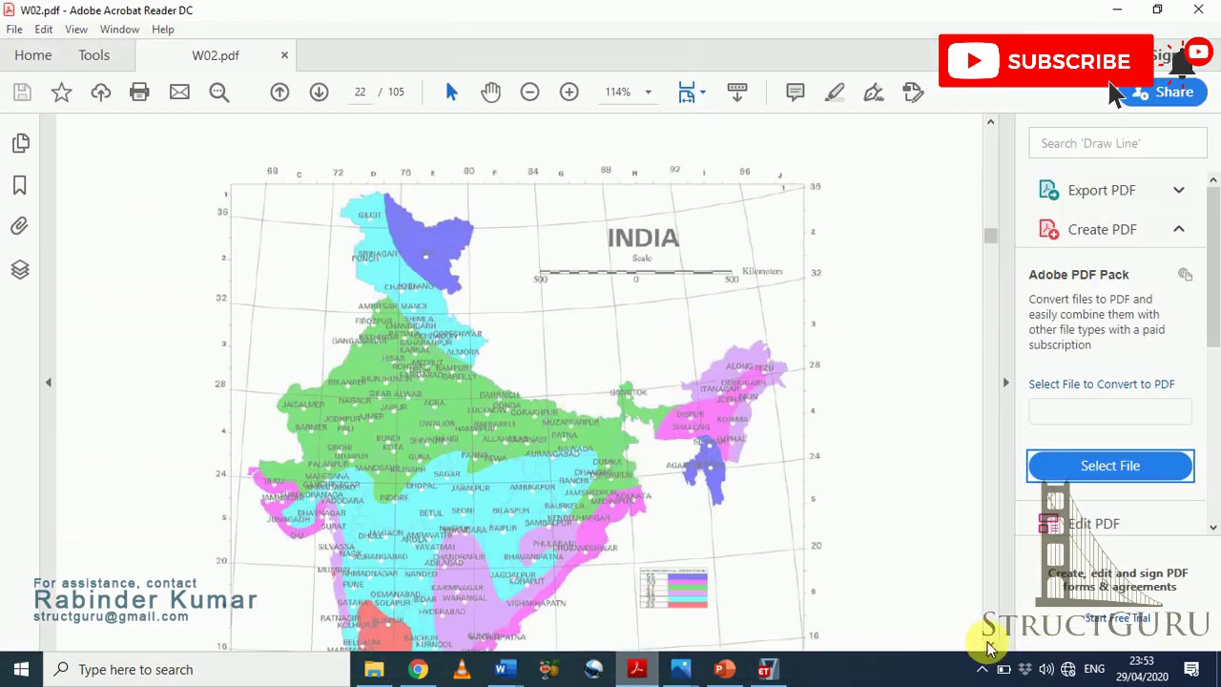
scroll(989, 647, "down", 3)
scroll(991, 647, "down", 1)
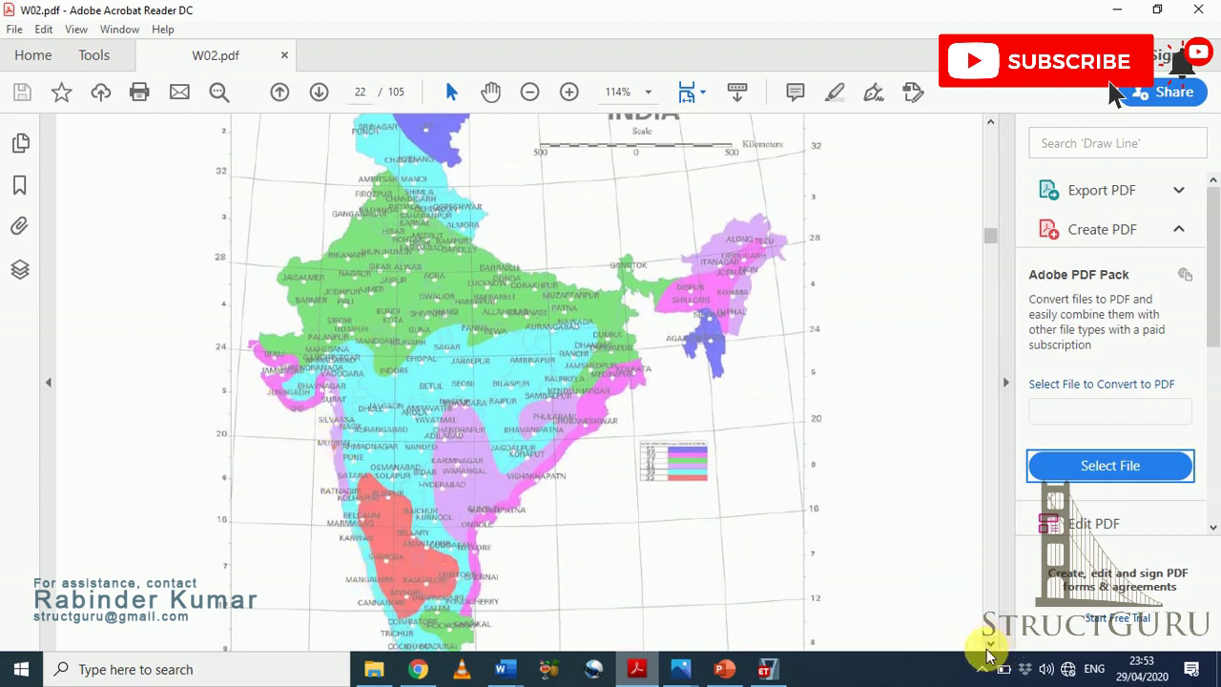
scroll(987, 647, "down", 1)
scroll(987, 654, "down", 1)
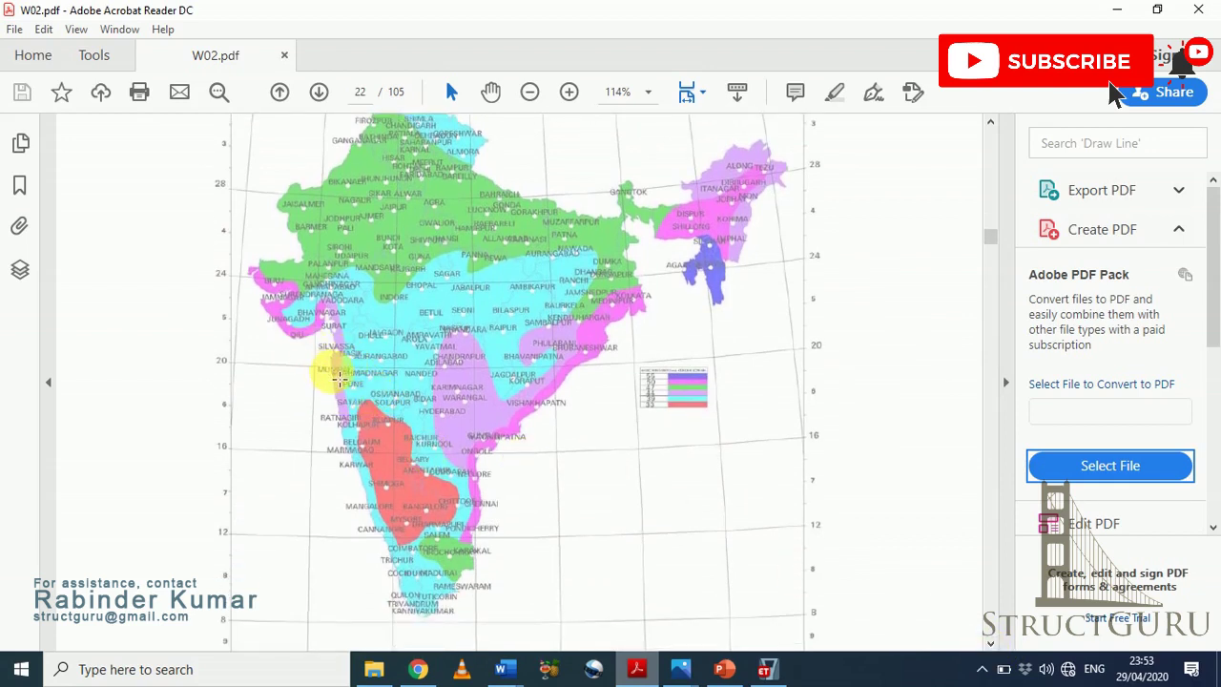
scroll(391, 401, "up", 2, "ctrl")
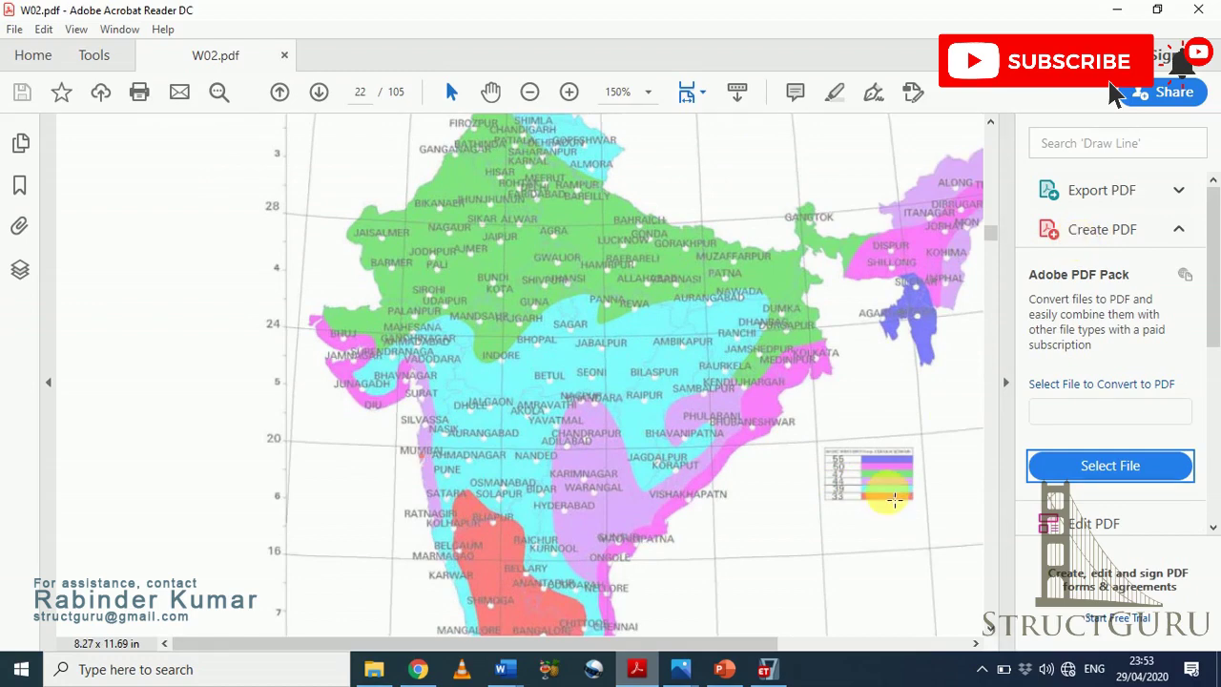
left_click(1117, 10)
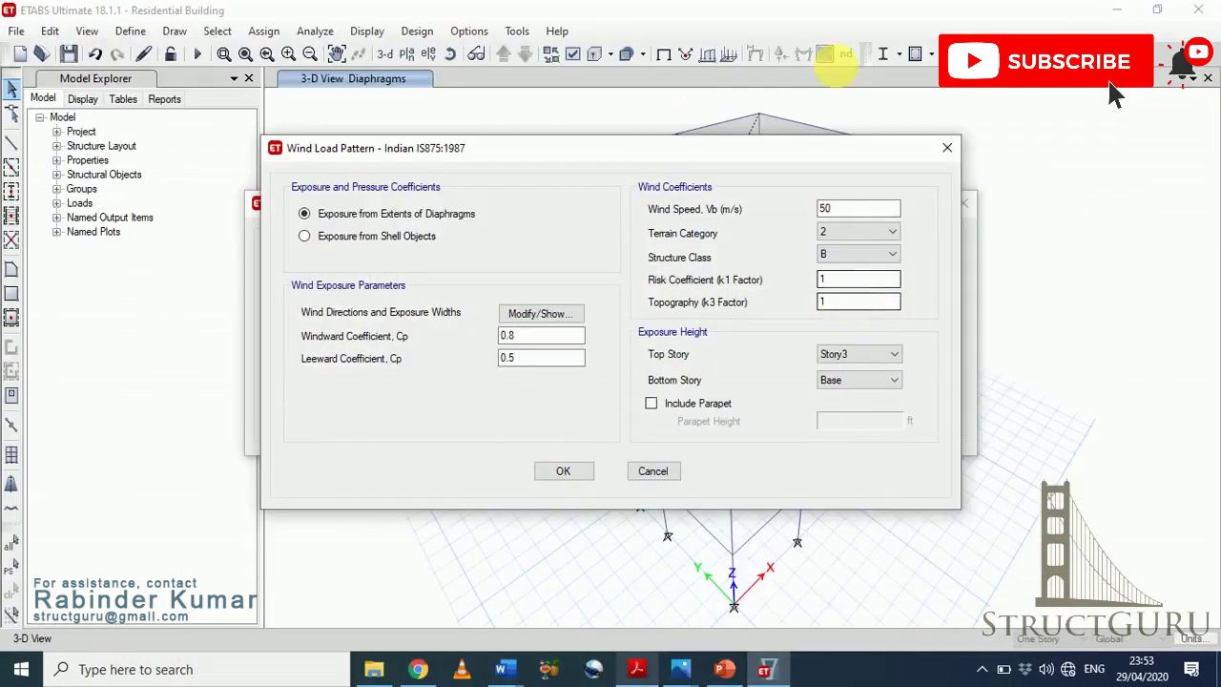
- Set the basic wind speed Vb of the Wind X pattern to 44 m/s and open the terrain category options
double_click(848, 211)
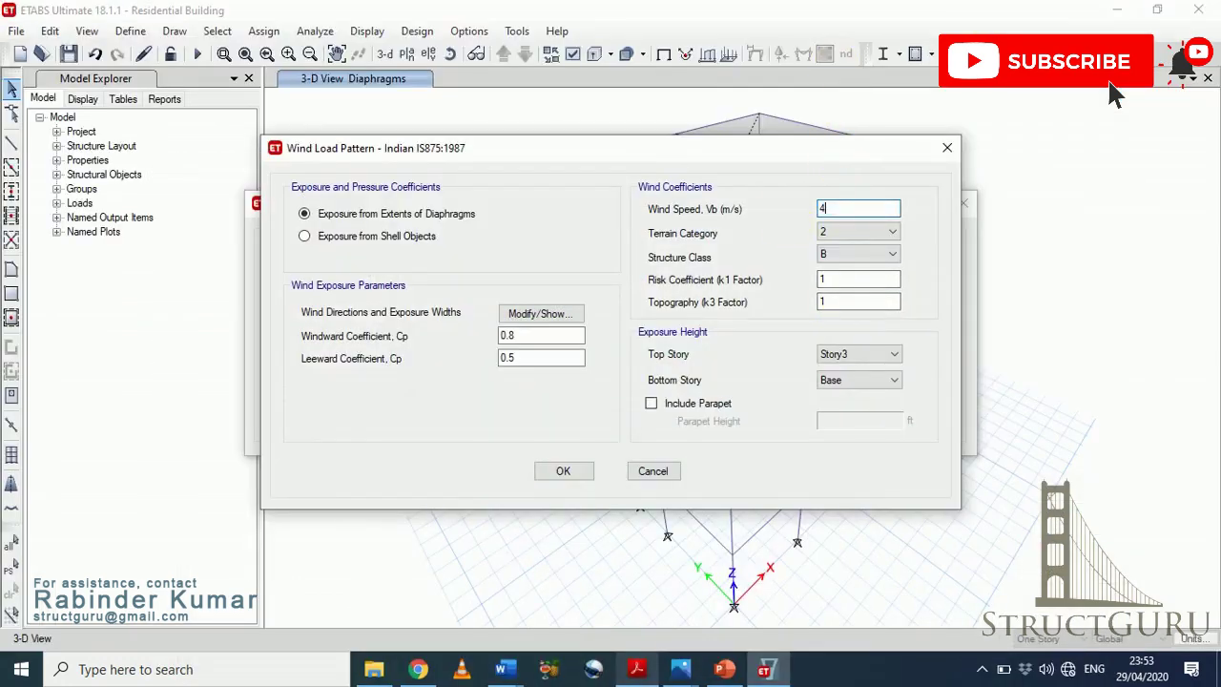
left_click(842, 235)
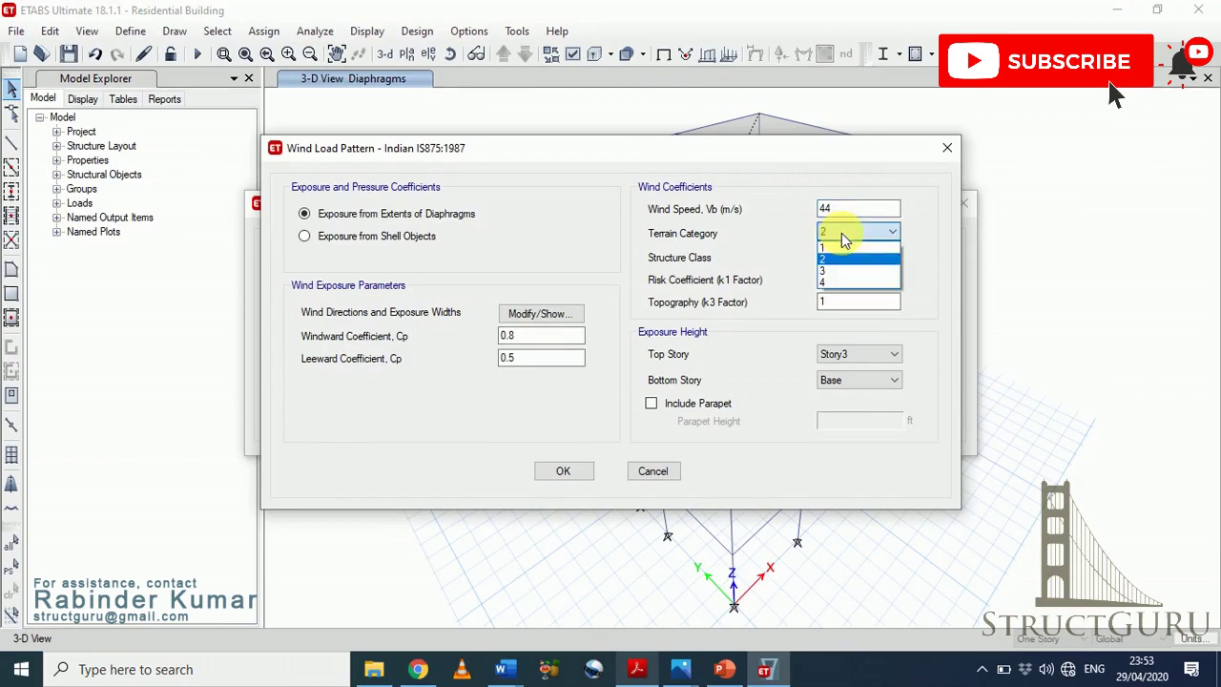
- Read the terrain category definitions in section 5.3.2 of W02.pdf and return to ETABS
scroll(1156, 649, "down", 8)
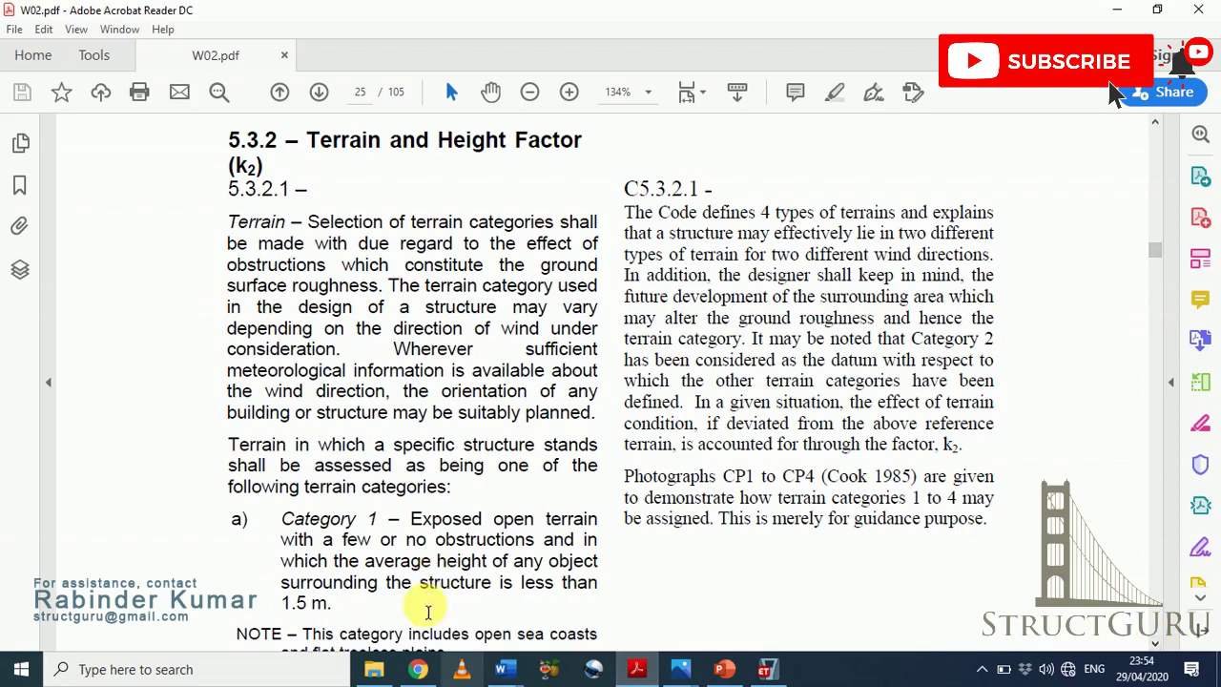
scroll(572, 429, "down", 5)
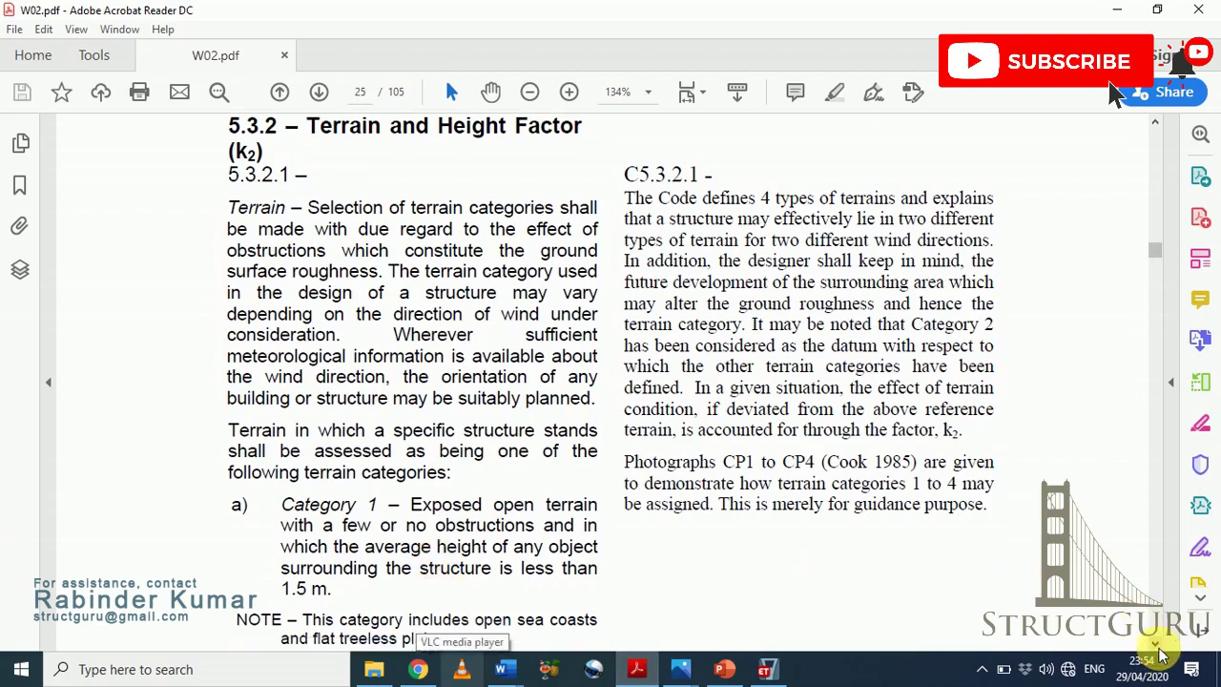
mouse_move(329, 432)
left_mouse_down()
mouse_move(549, 435)
mouse_move(403, 465)
mouse_move(563, 465)
mouse_move(390, 480)
mouse_move(587, 490)
left_mouse_up()
mouse_move(351, 508)
left_mouse_down()
mouse_move(550, 510)
mouse_move(335, 531)
mouse_move(340, 540)
mouse_move(390, 531)
mouse_move(593, 543)
mouse_move(464, 545)
left_mouse_up()
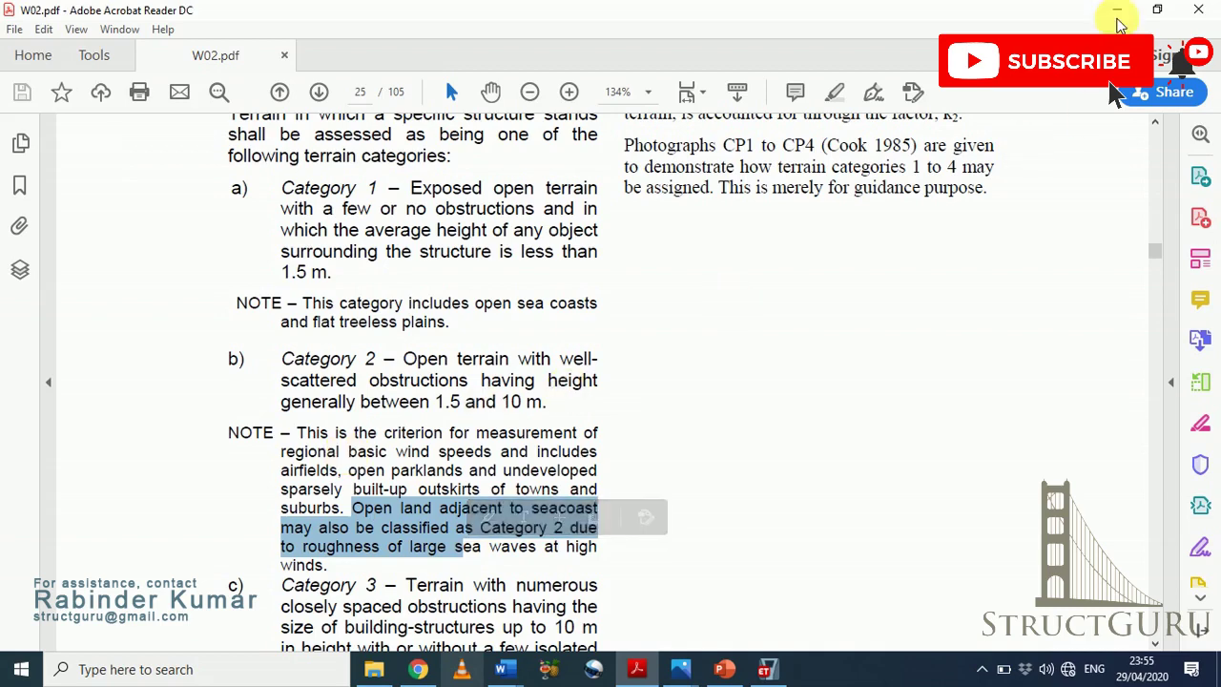
left_click(1116, 11)
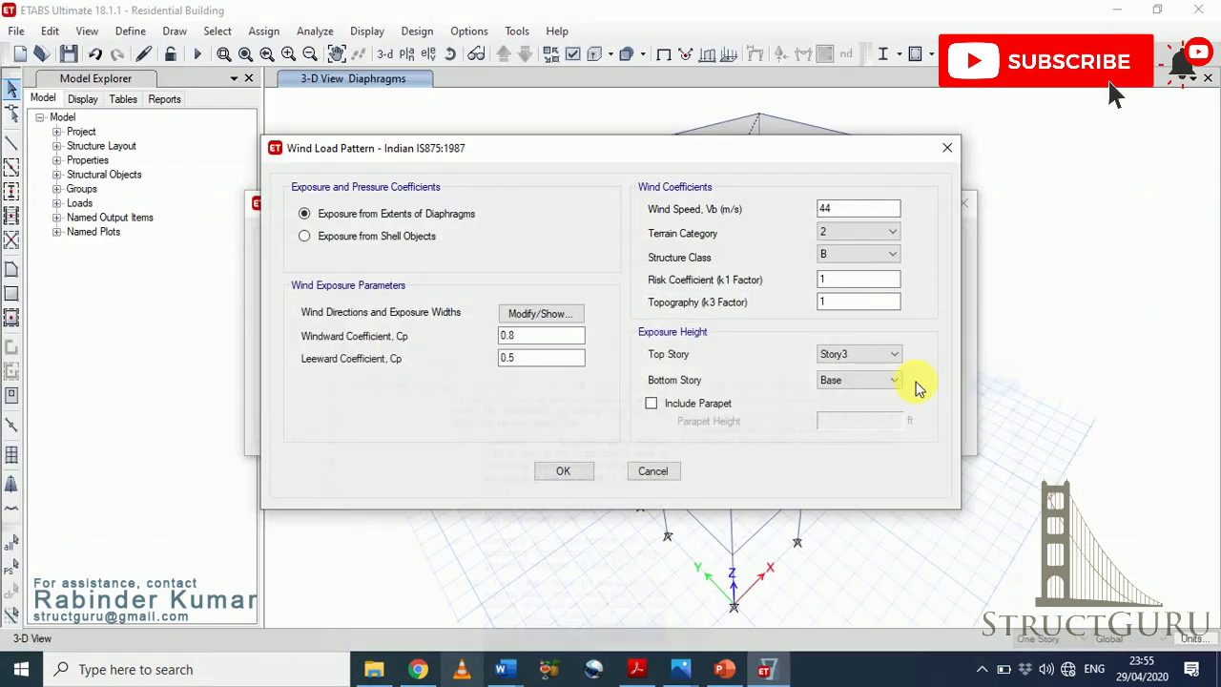
- Check the structure class options, switch to W02.pdf and examine the classes of structure in the k1 factor table
left_click(869, 256)
left_click(868, 257)
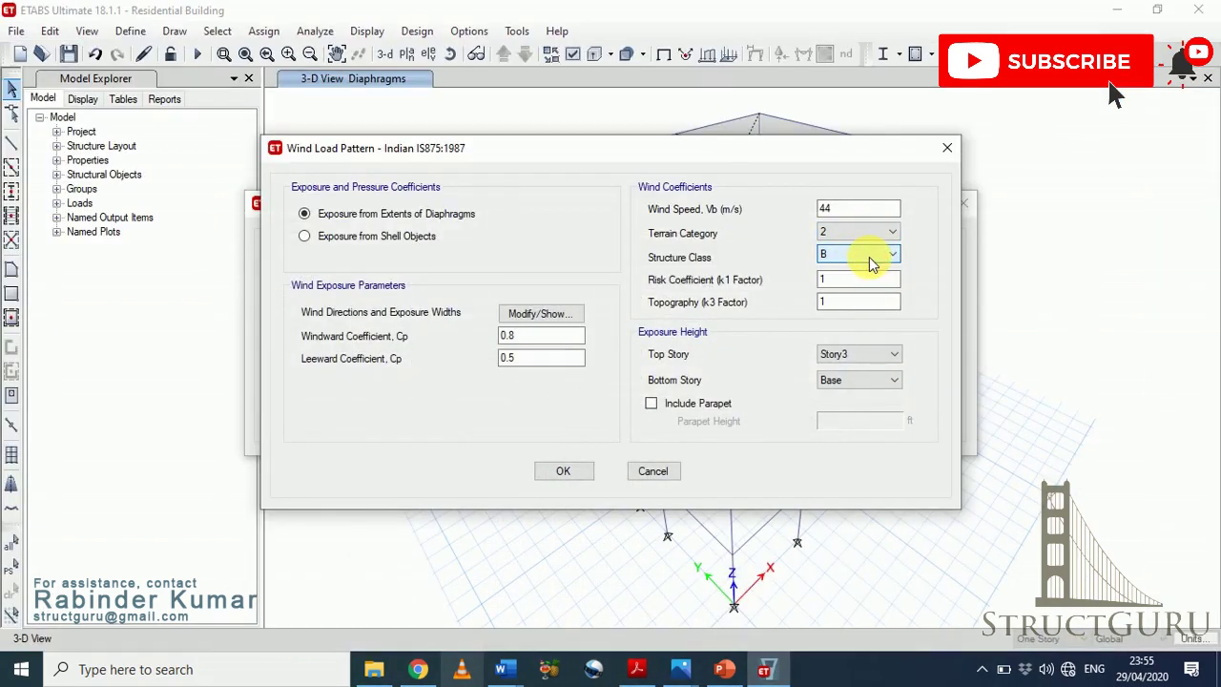
left_click(869, 257)
left_click(869, 256)
left_click(637, 668)
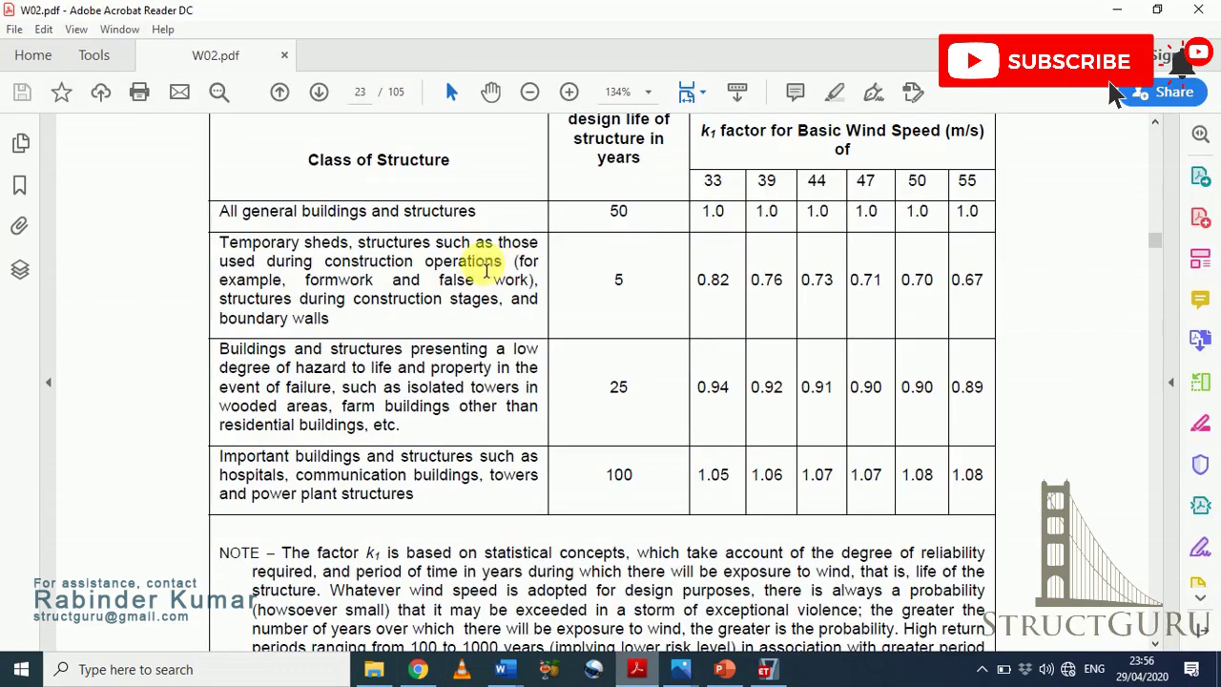
left_click_drag(234, 219, 300, 211)
left_click(524, 229)
left_click(463, 213)
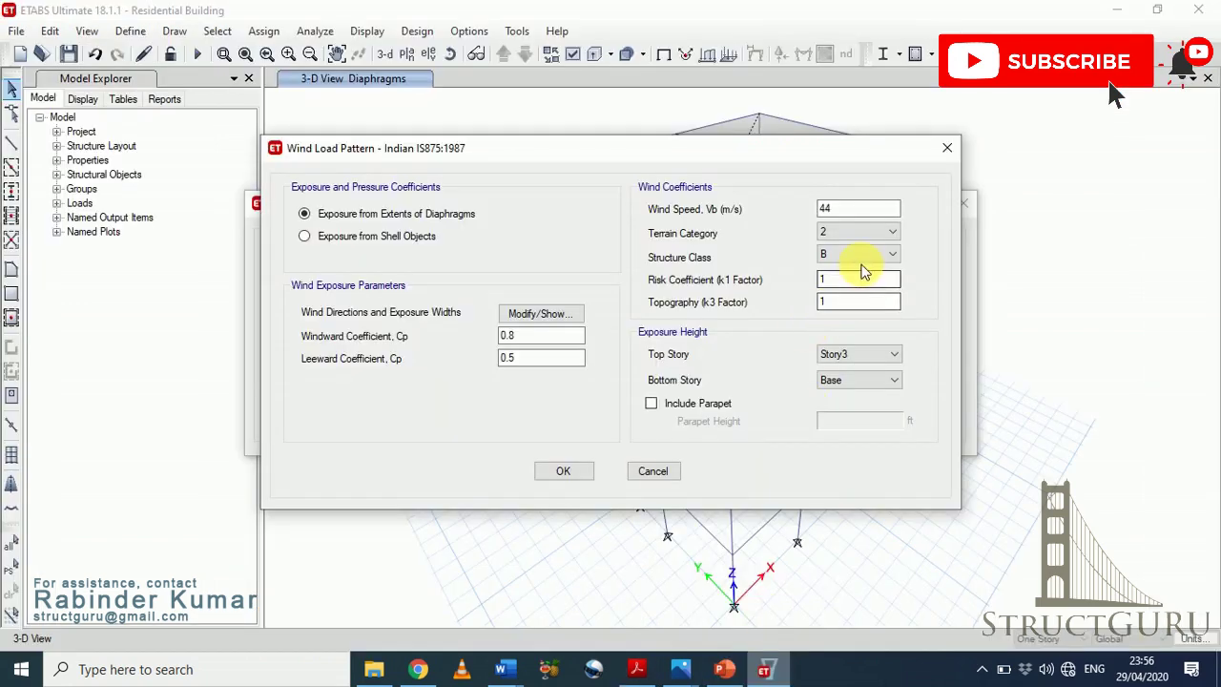
- Back in ETABS, set the structure class of the Wind X pattern to A
left_click(868, 253)
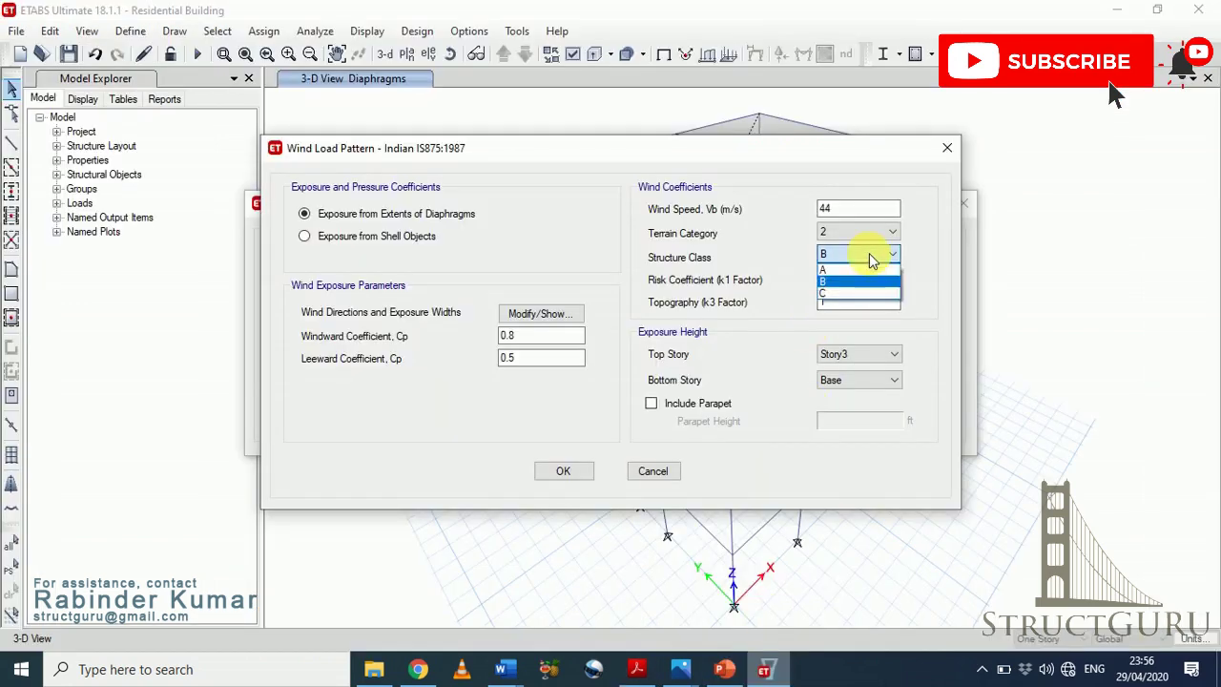
left_click(869, 258)
left_click(771, 673)
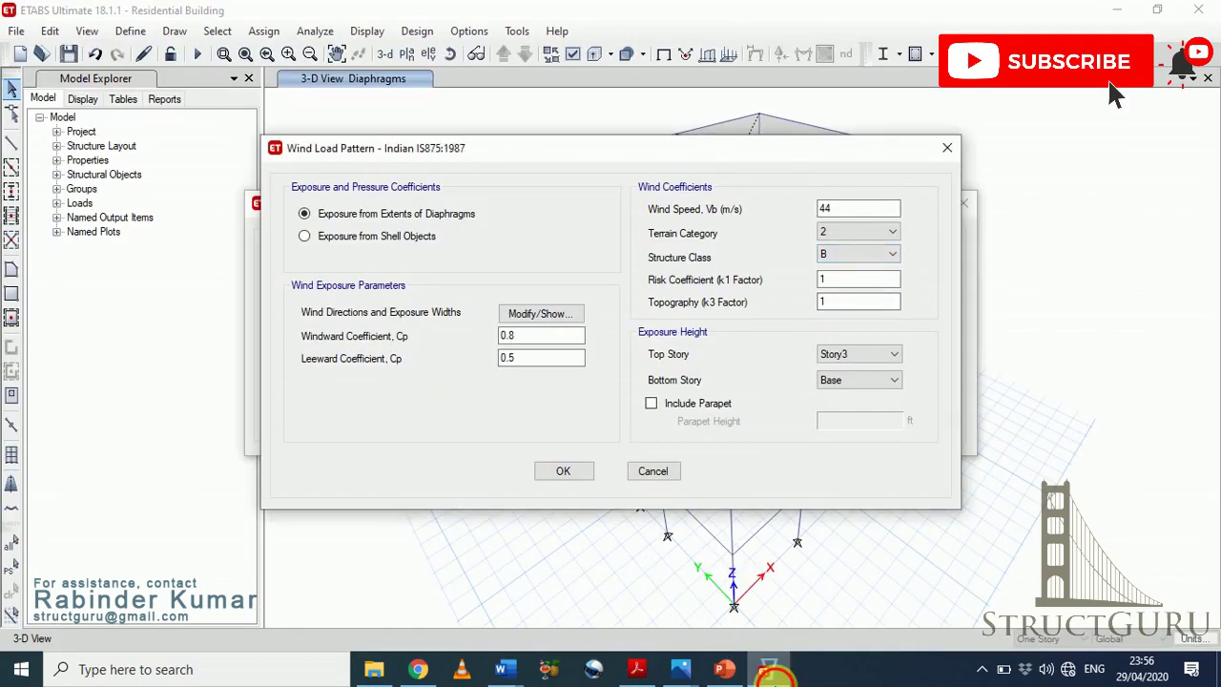
left_click(863, 255)
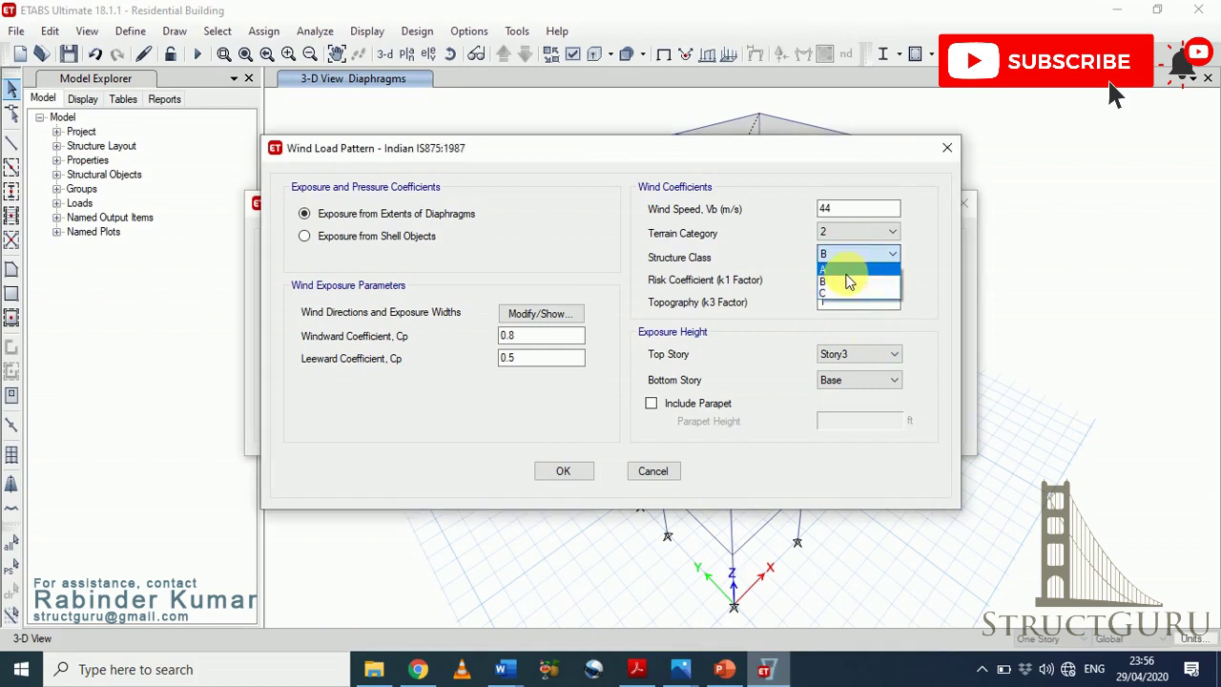
left_click(847, 268)
left_click(771, 673)
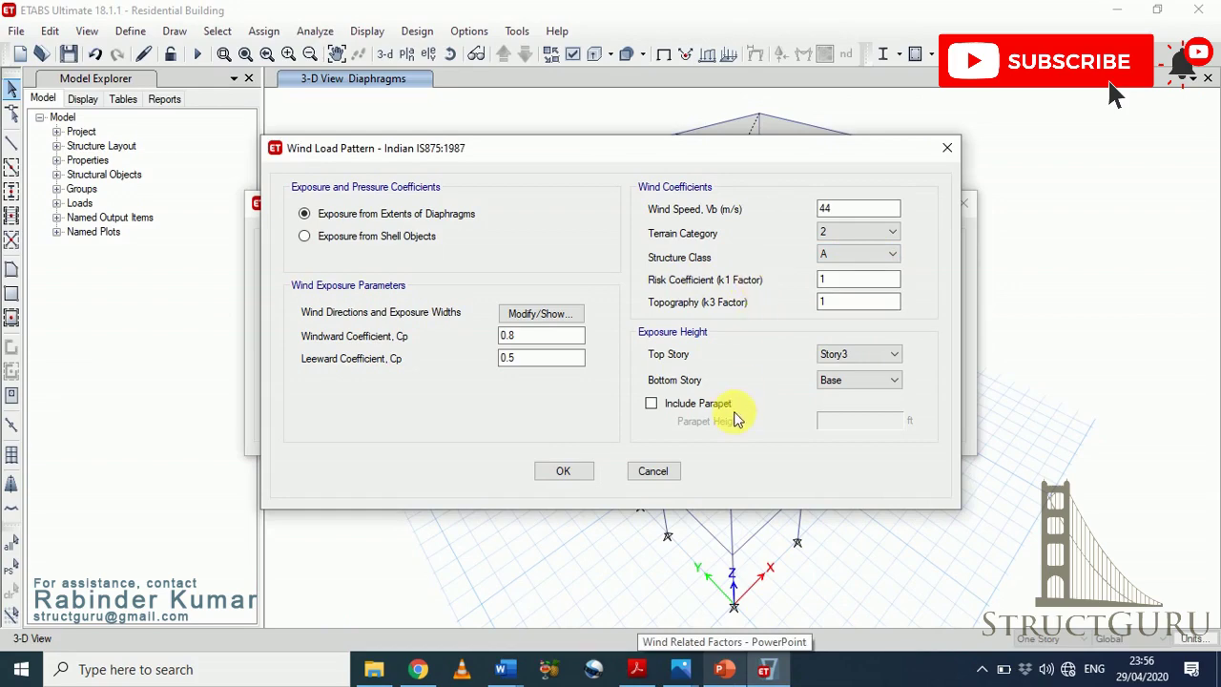
- Look up the k1 factor for general buildings and structures in W02.pdf and return to ETABS
left_click(637, 669)
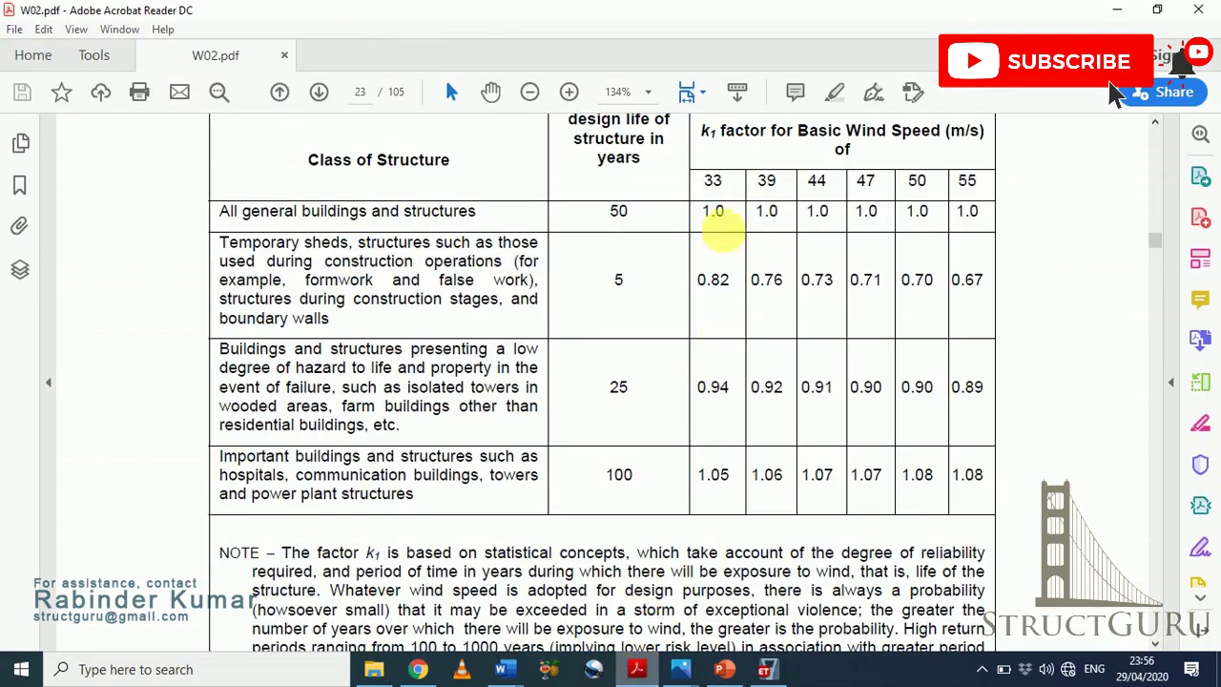
left_click_drag(739, 221, 710, 221)
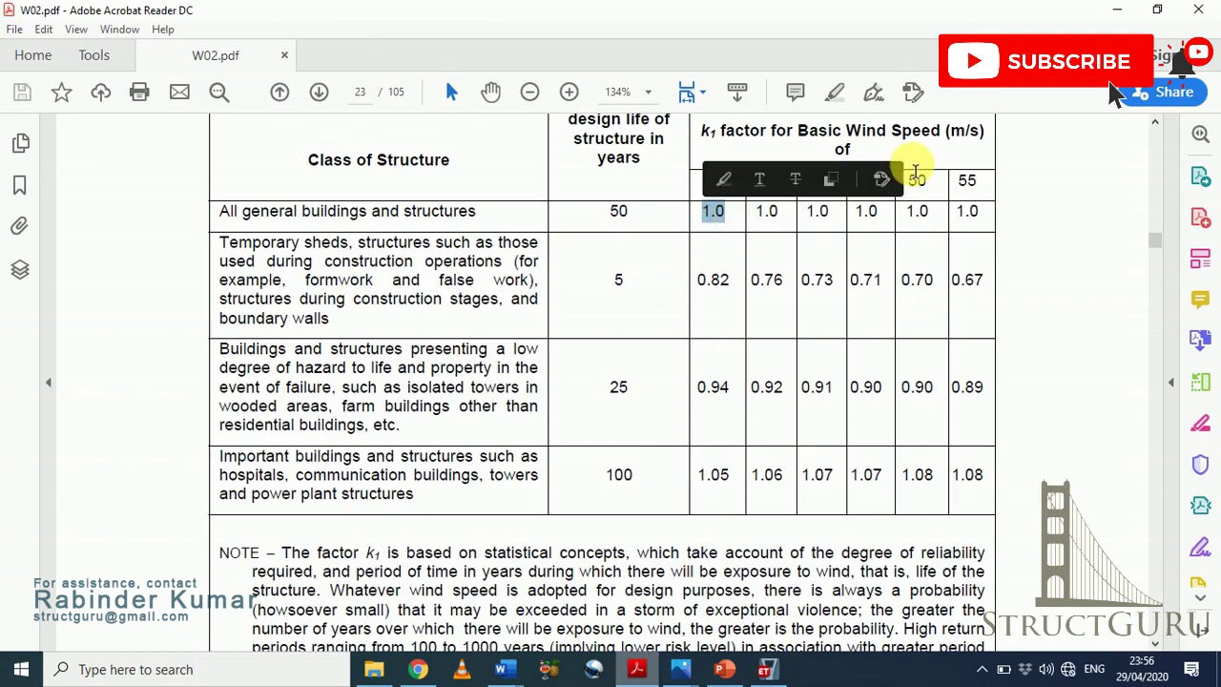
left_click(1117, 10)
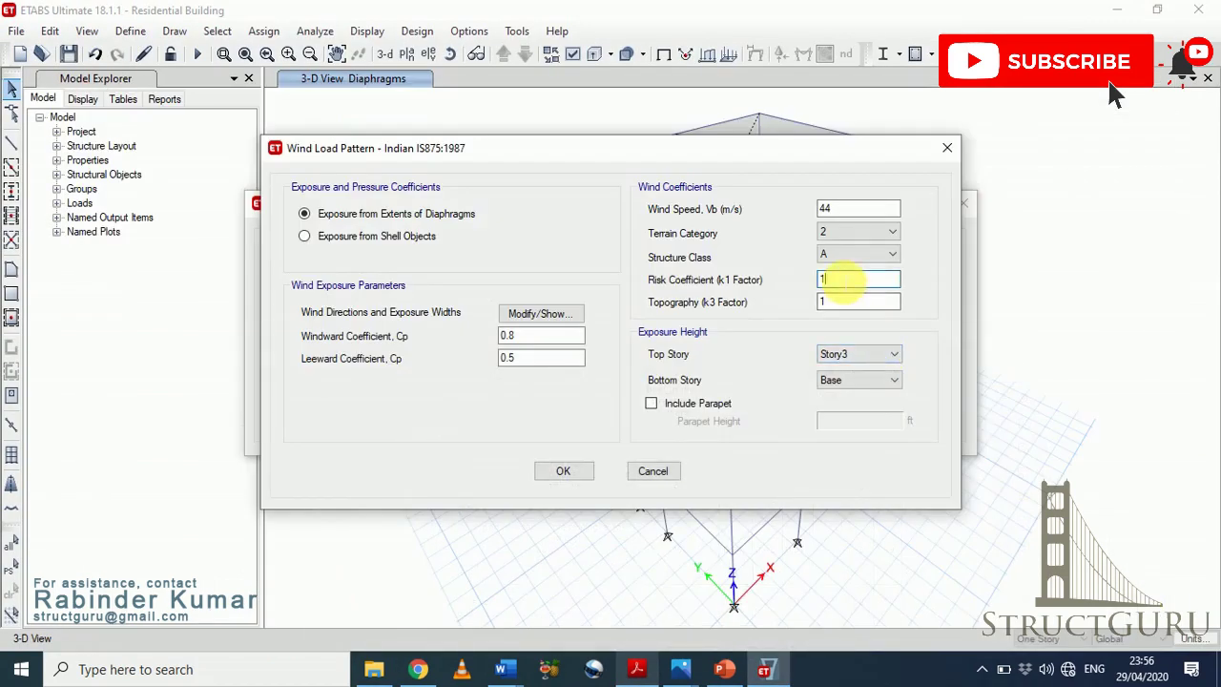
- Switch to W02.pdf, examine the topography factor k3 formula and its slope table, and return to the k3 setting in ETABS
left_click(848, 301)
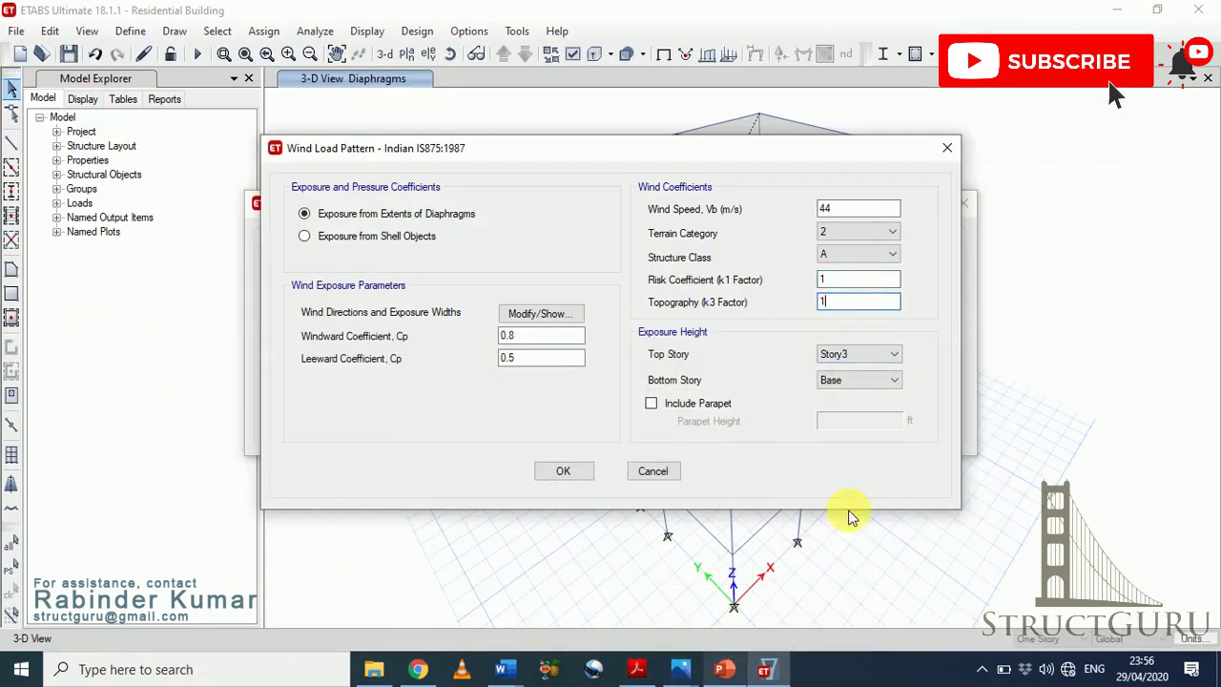
left_click(637, 669)
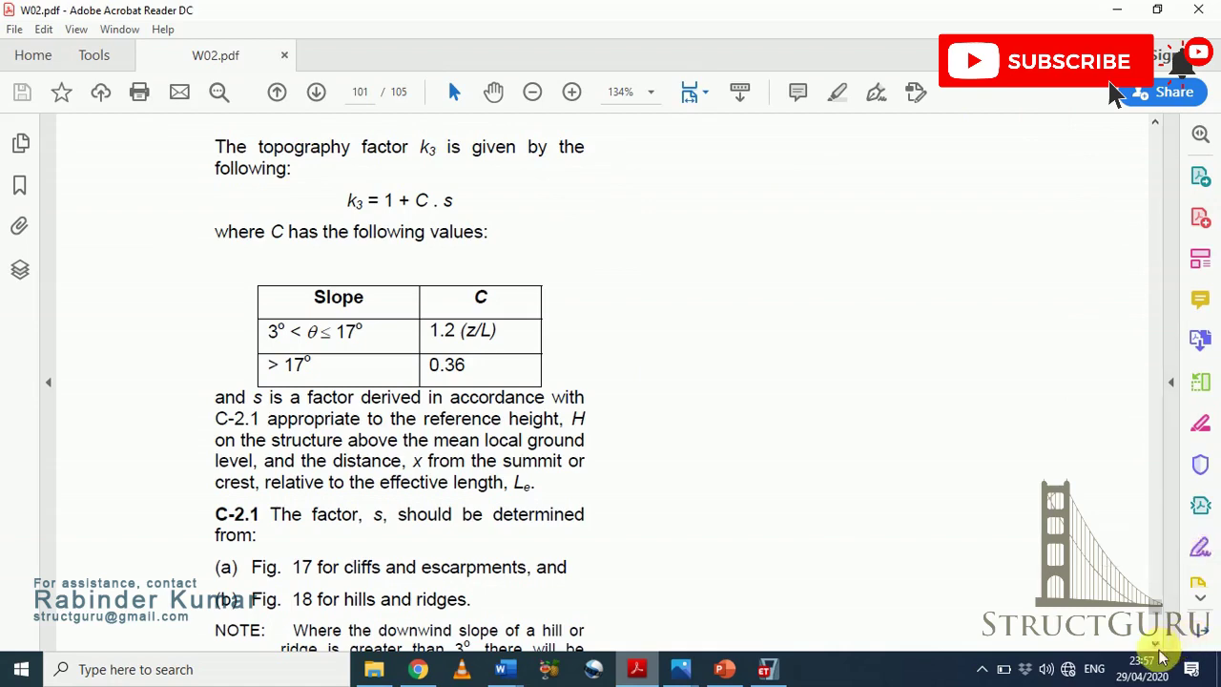
scroll(1162, 653, "down", 3)
scroll(1162, 653, "down", 3)
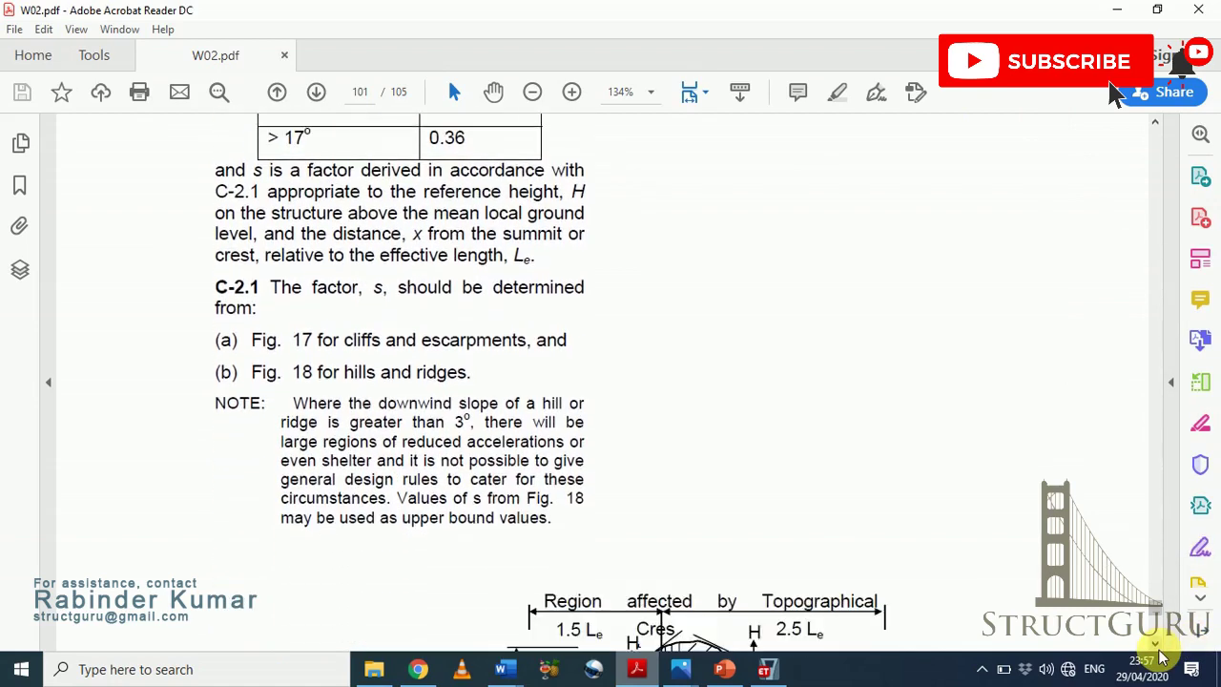
left_click(764, 669)
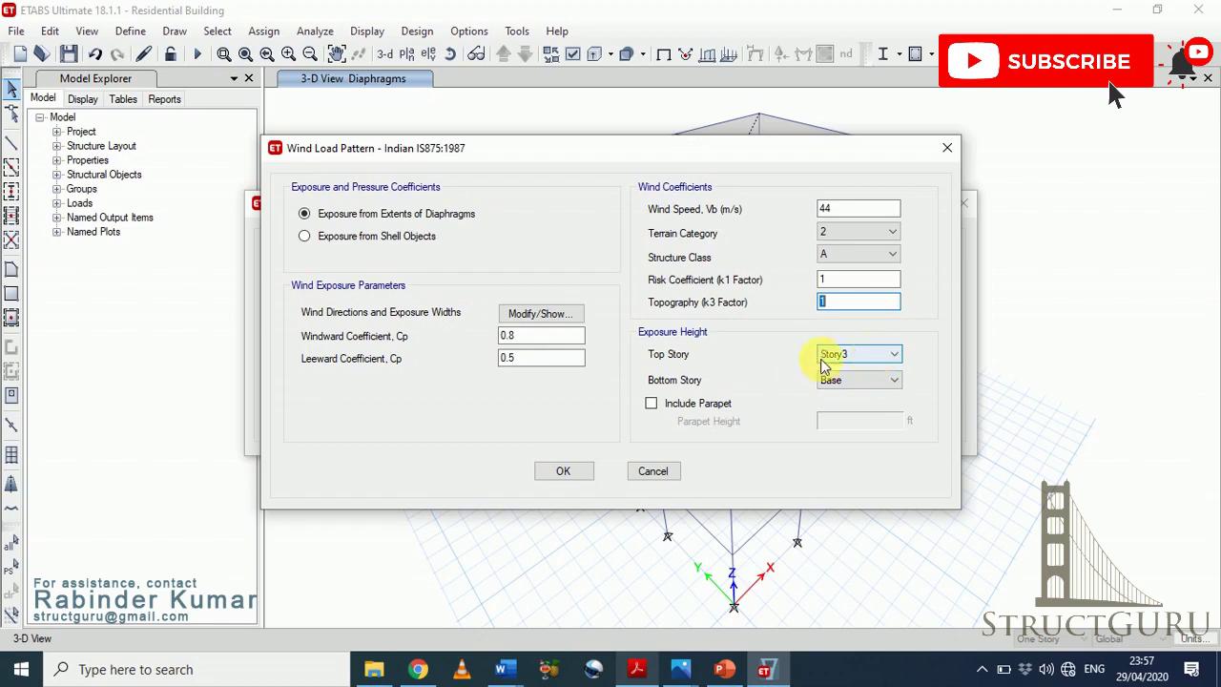
- Accept the Wind X settings and open the Indian IS875:1987 lateral load settings of the Wind Y pattern
left_click(577, 475)
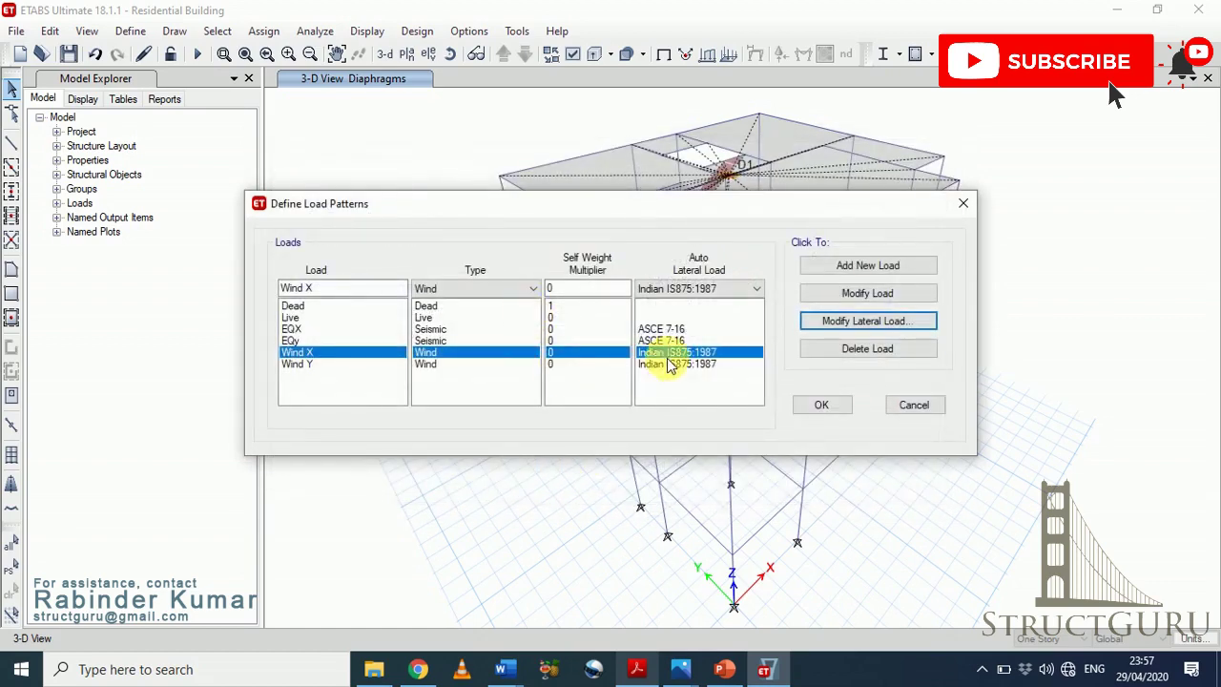
left_click(671, 365)
left_click(850, 320)
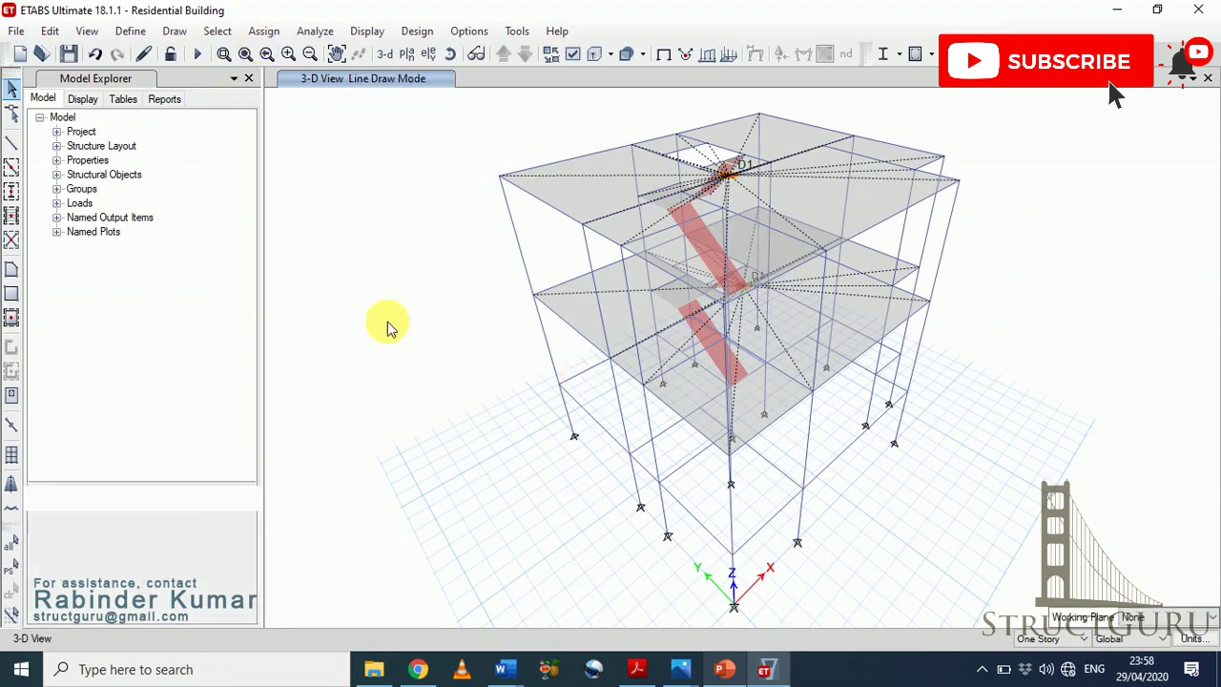
- Automatically draw cladding around the building using the floors
left_click(172, 32)
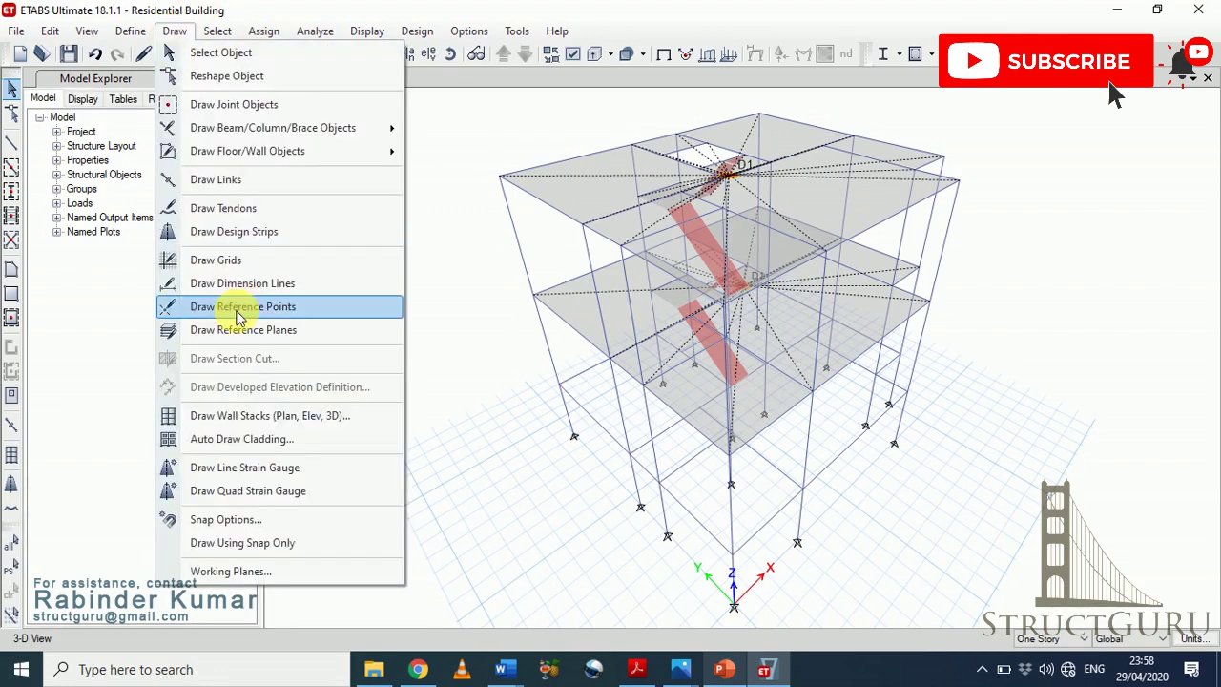
left_click(267, 441)
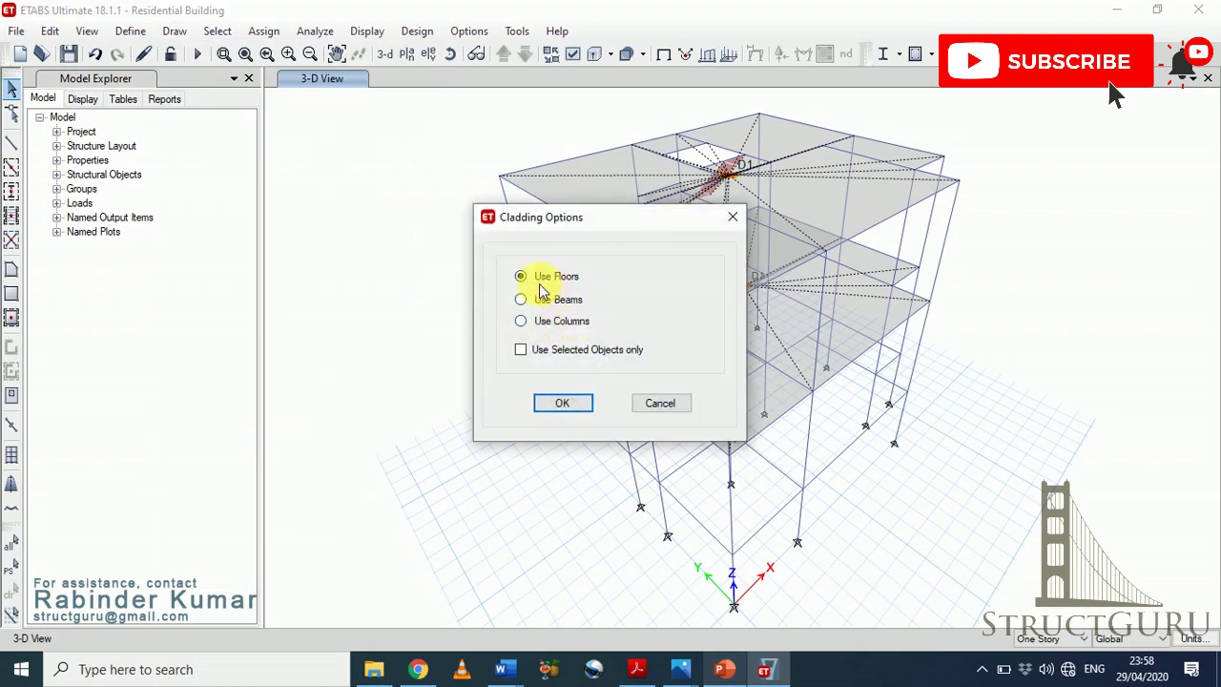
left_click(561, 403)
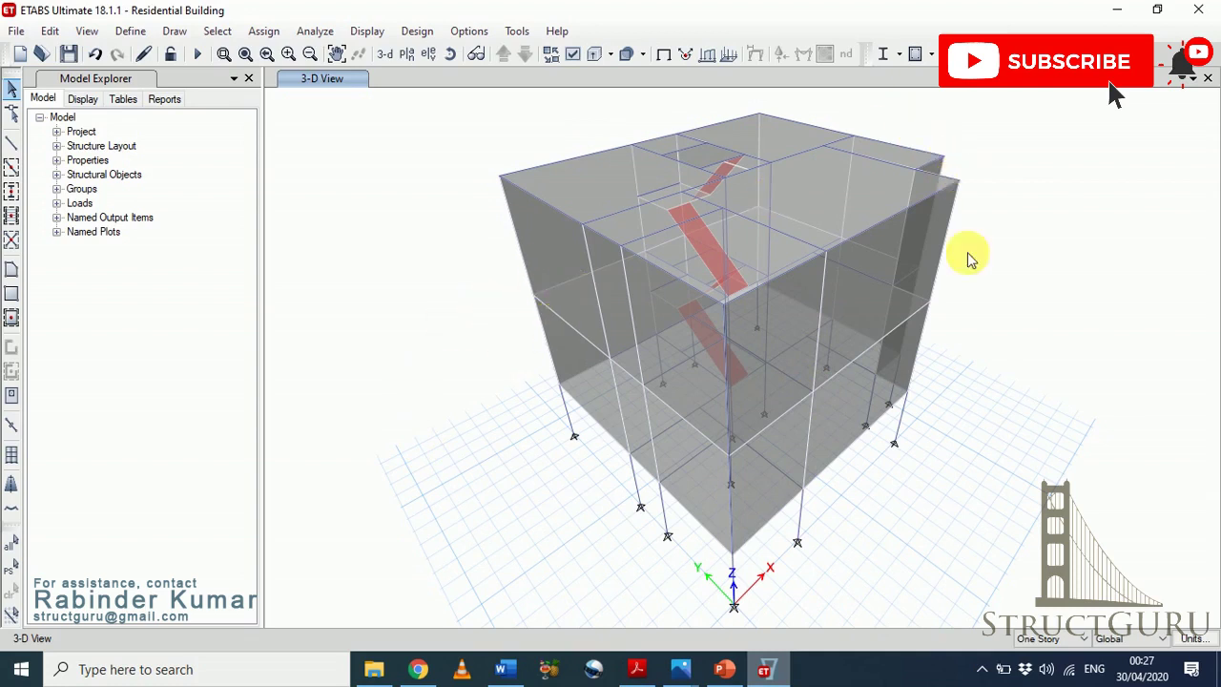
- Select the six cladding panels on the windward face, at the origin end of the X direction
left_click(576, 292)
left_click(613, 322)
left_click(679, 344)
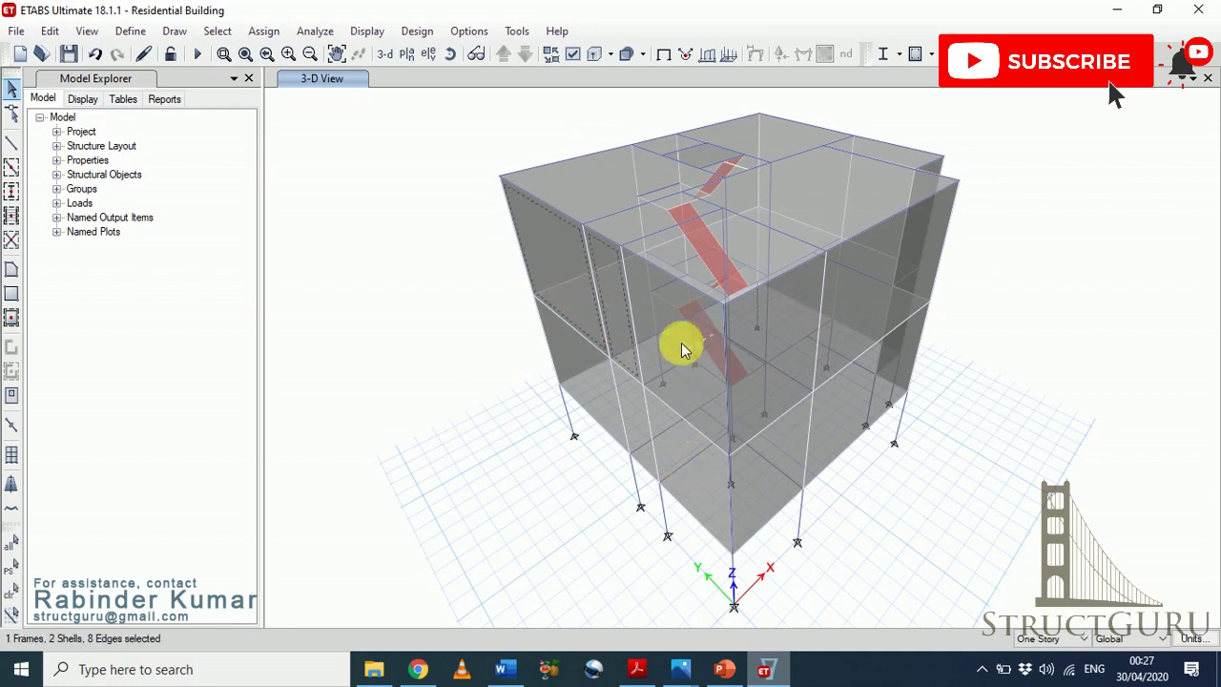
left_click(692, 352)
left_click(700, 469)
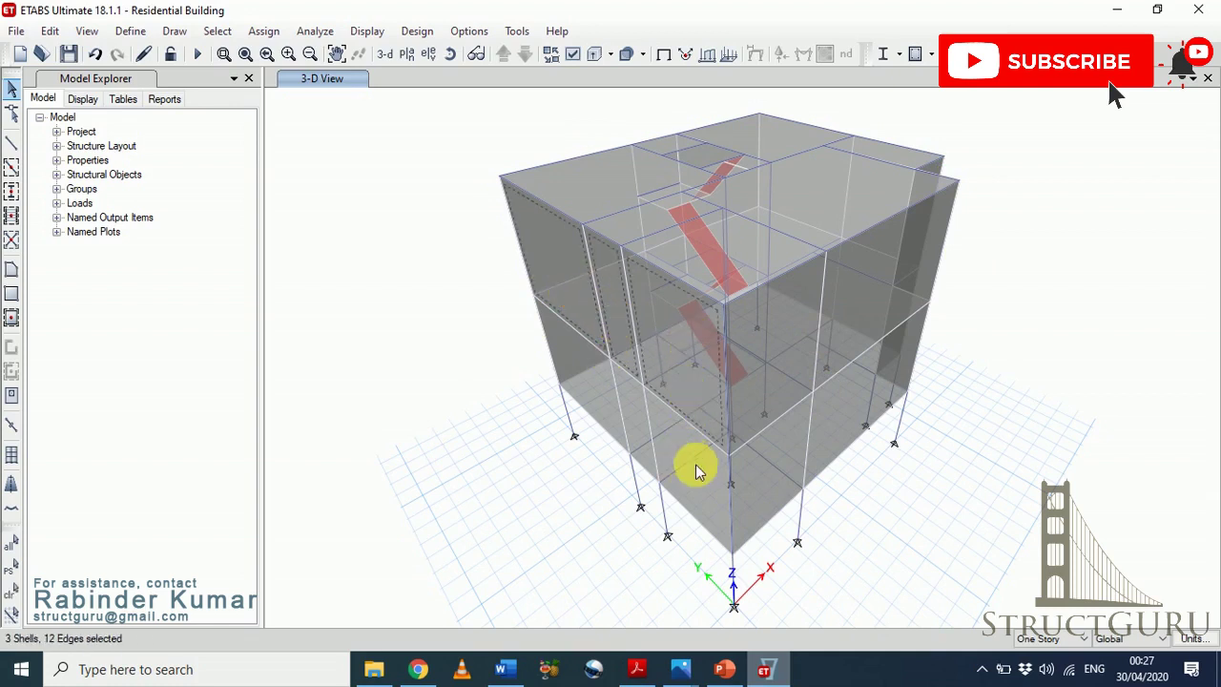
left_click(637, 434)
left_click(586, 389)
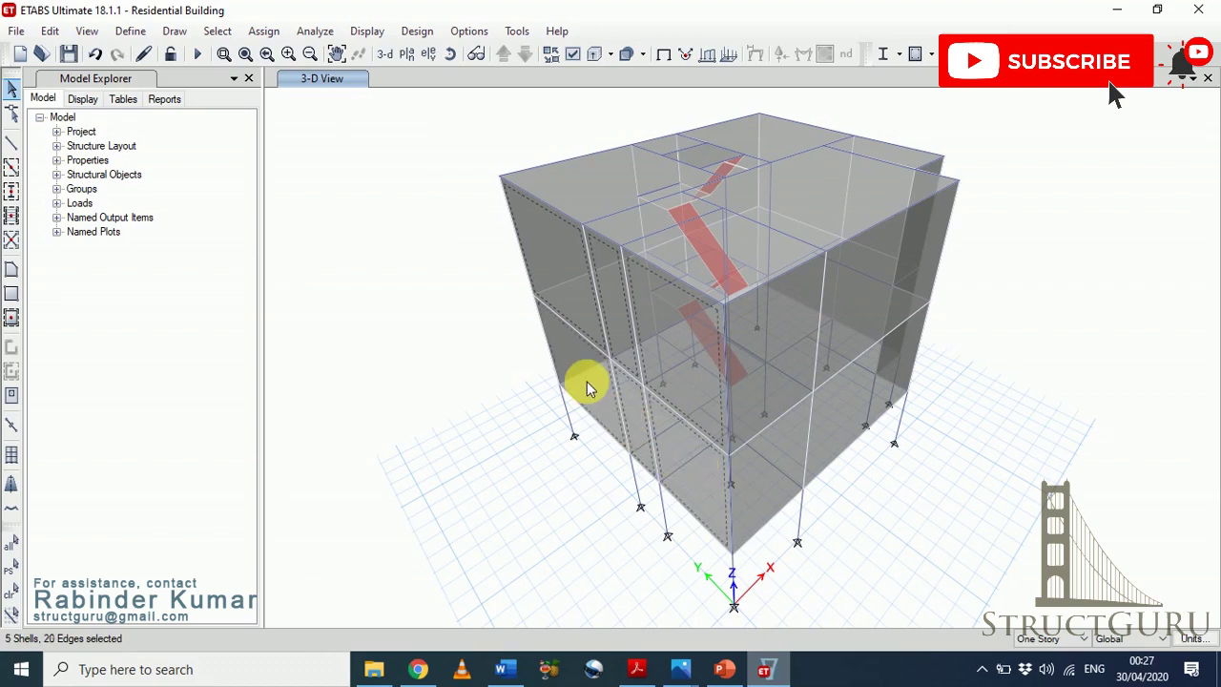
left_click(587, 385)
- Assign a windward wind pressure coefficient Cp of 0.80 for Wind X to the selected cladding panels, replacing existing loads
left_click(264, 31)
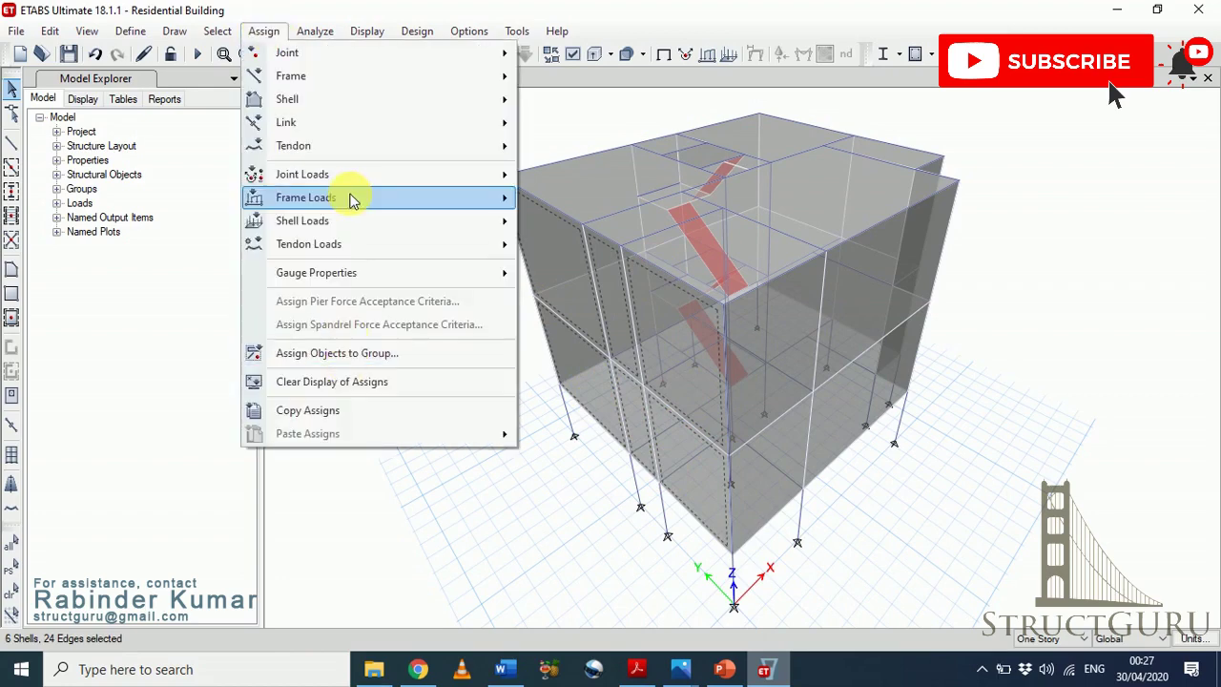
mouse_move(352, 220)
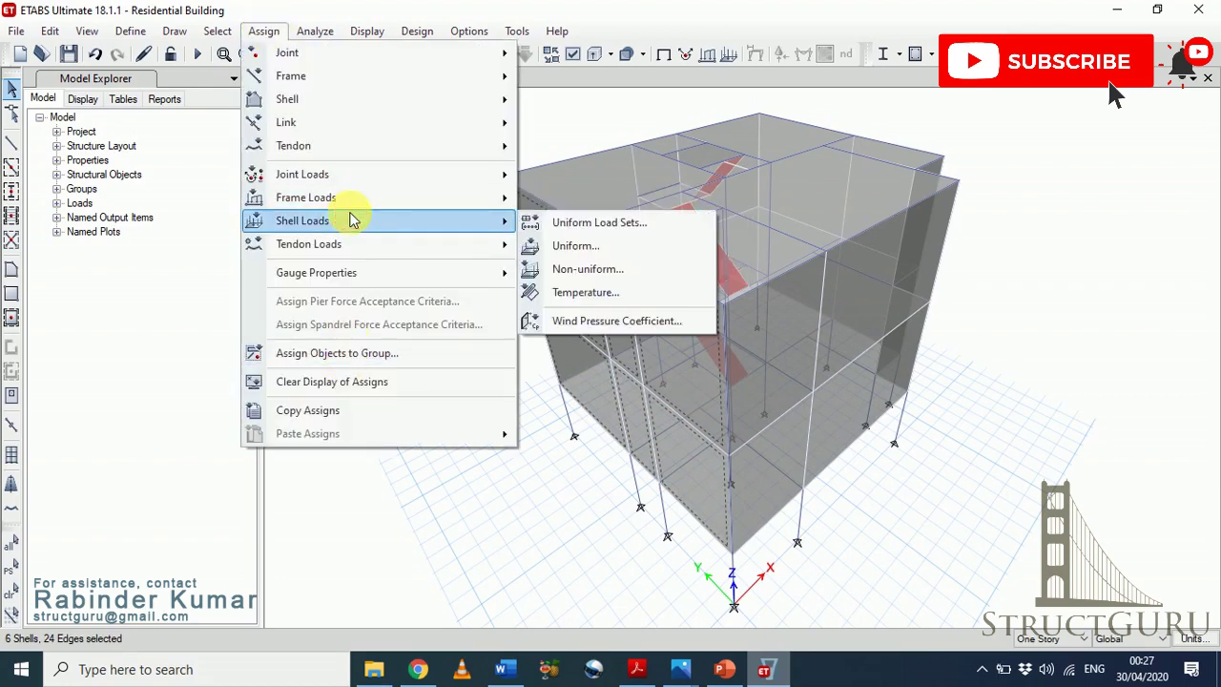
left_click(597, 322)
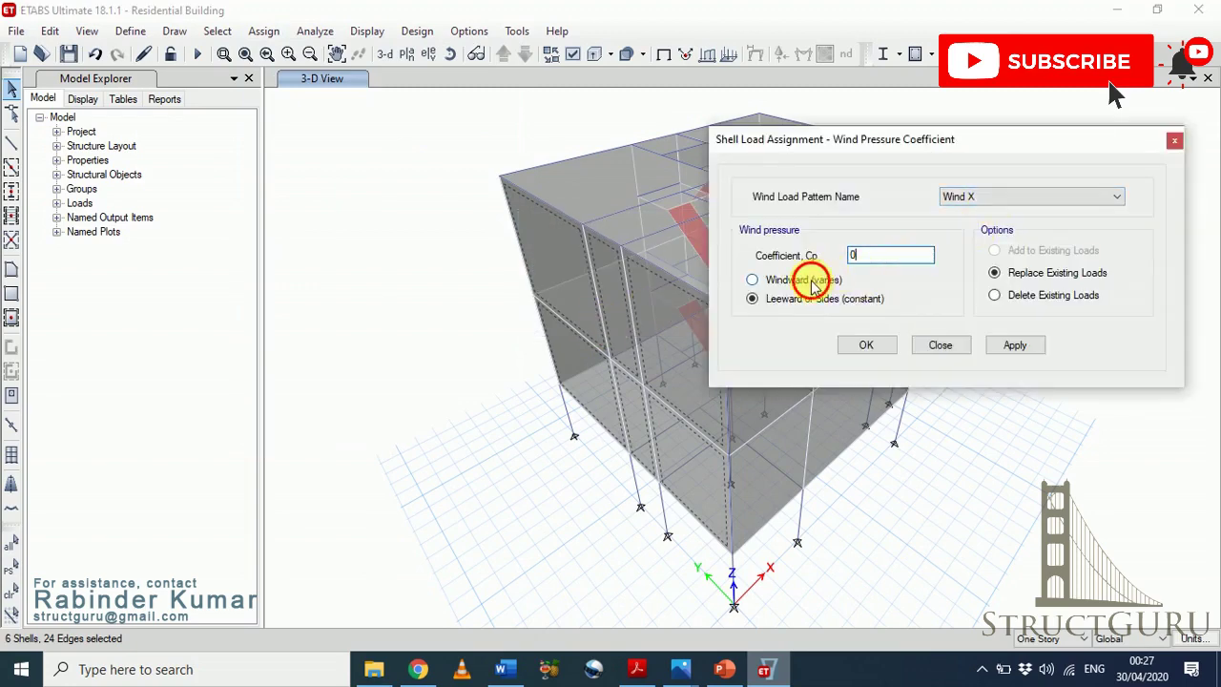
left_click(808, 278)
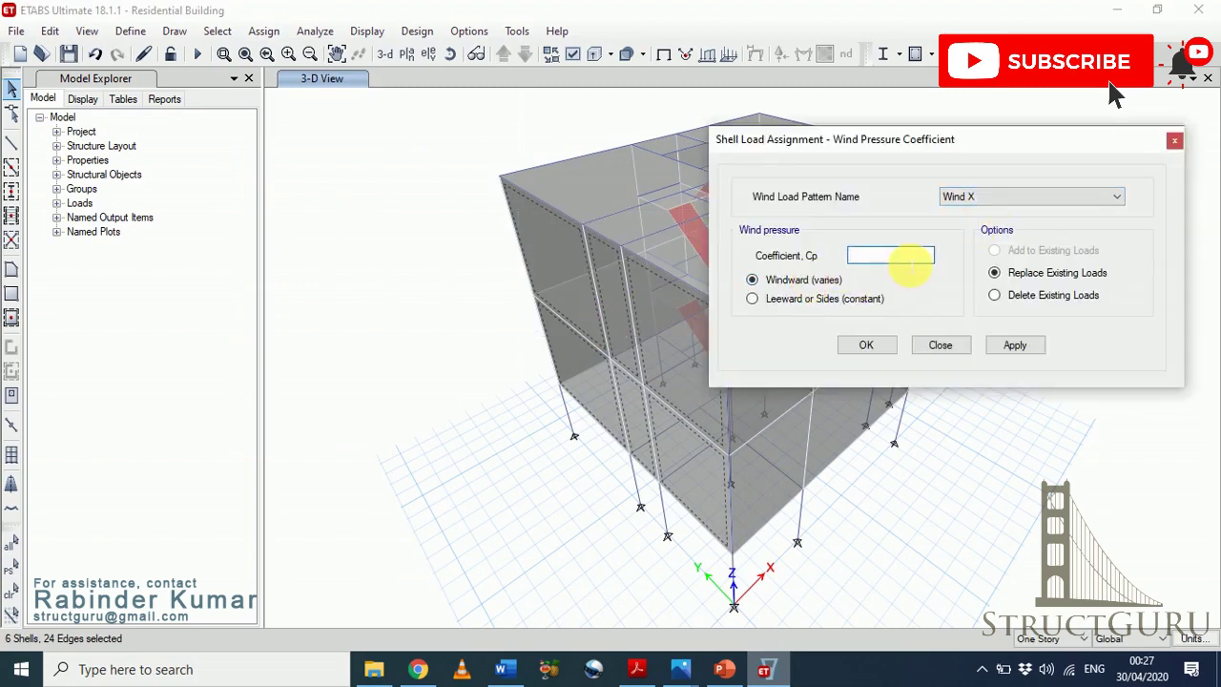
type("0.80")
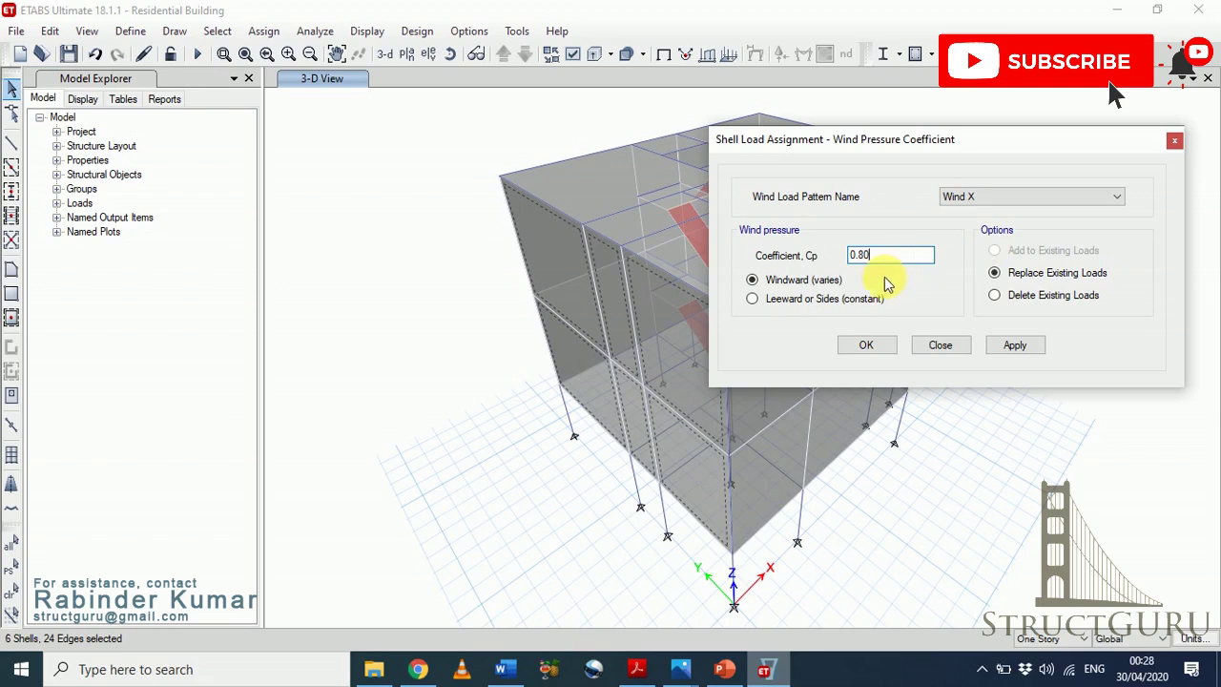
left_click(767, 286)
left_click(882, 350)
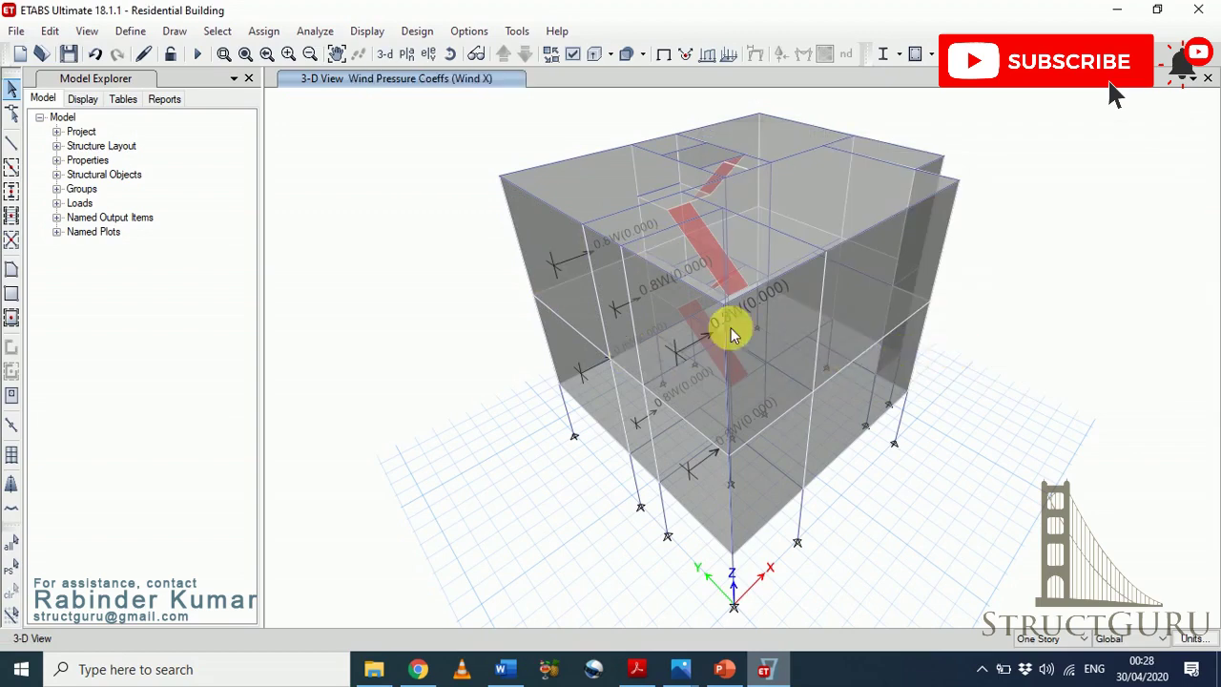
- Select the six cladding panels on the leeward face, at the far end of the X direction, including the recessed ones
left_click(449, 53)
left_click_drag(1049, 219, 1207, 191)
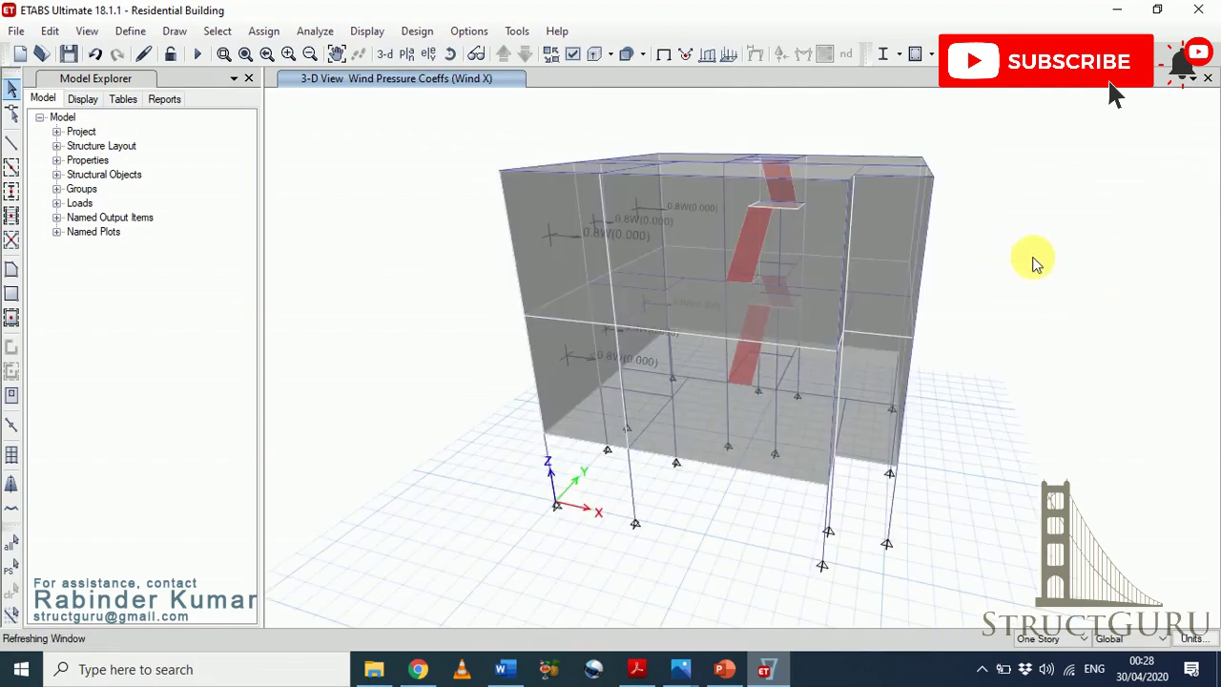
left_click(475, 54)
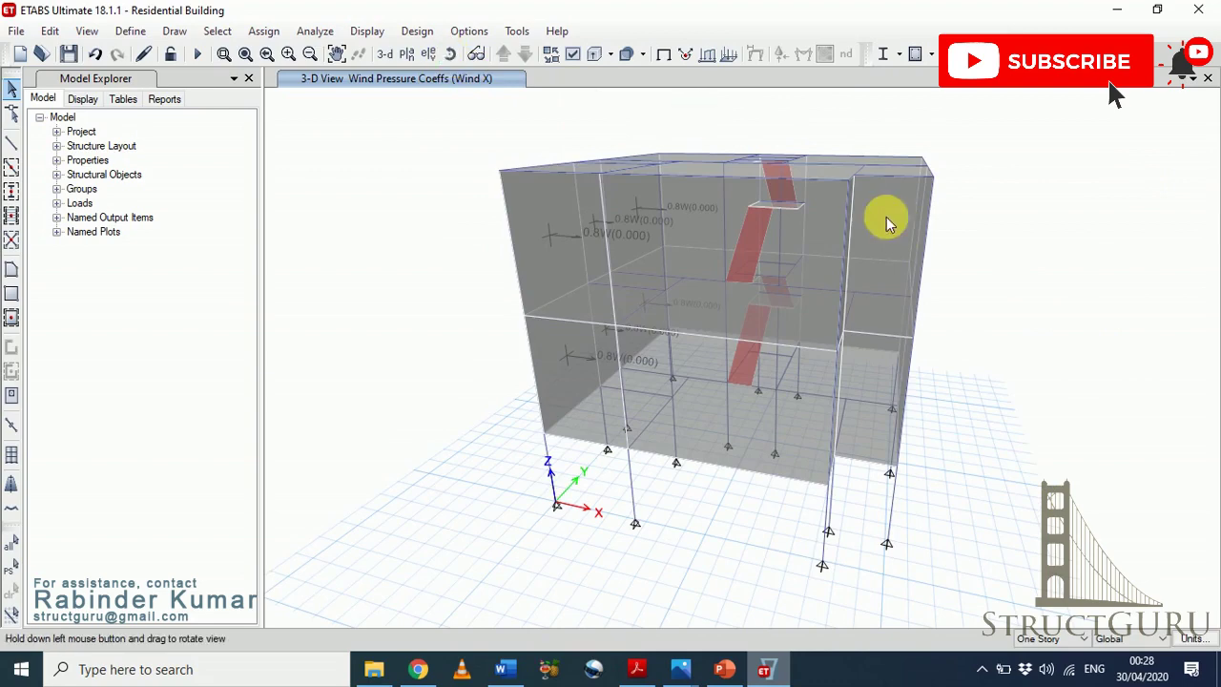
left_click_drag(989, 284, 793, 256)
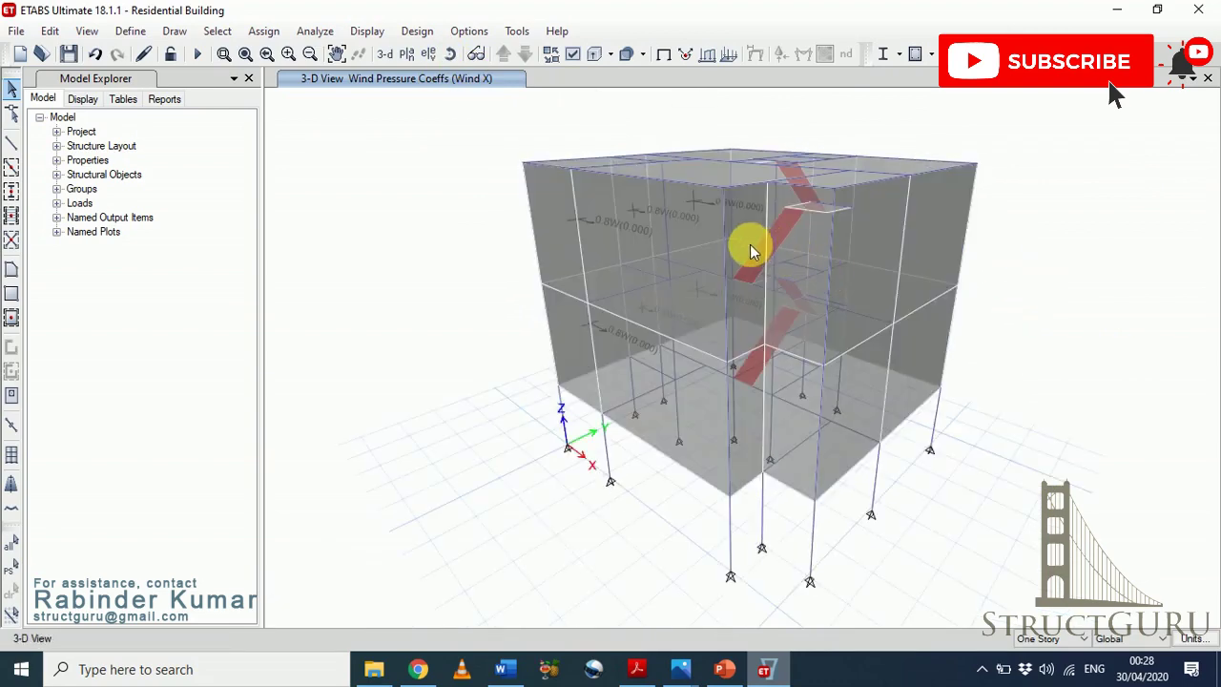
left_click(750, 244)
left_click(759, 246)
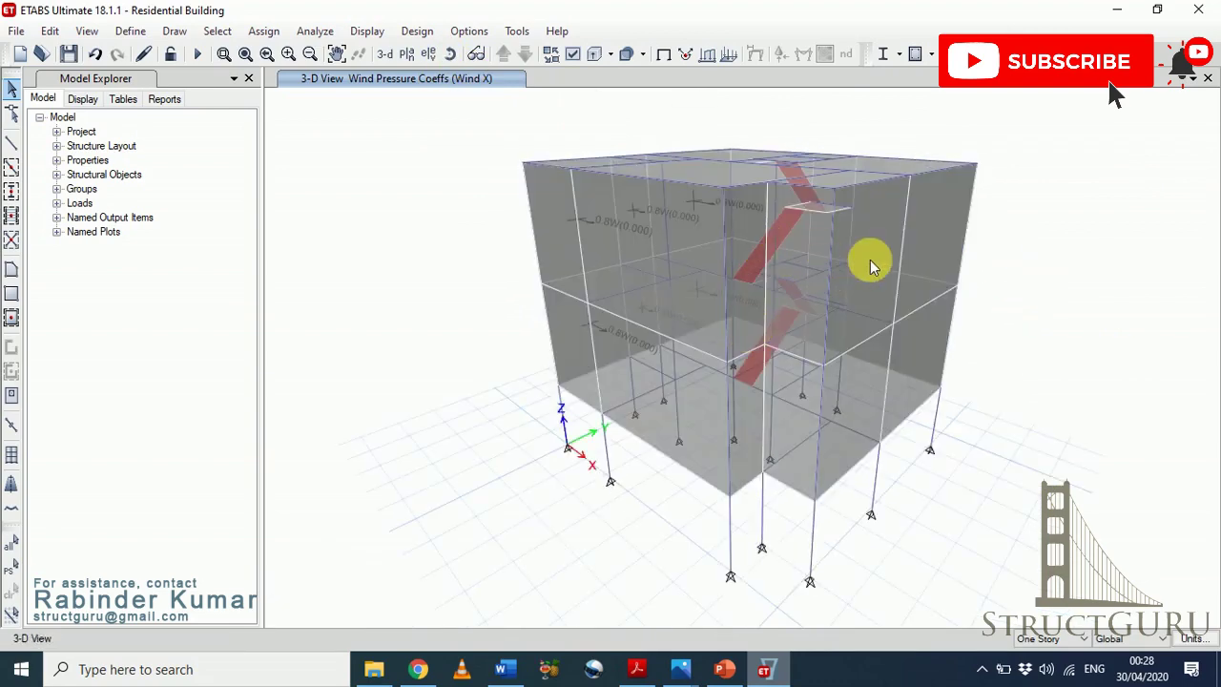
left_click(869, 260)
left_click(933, 301)
left_click(859, 386)
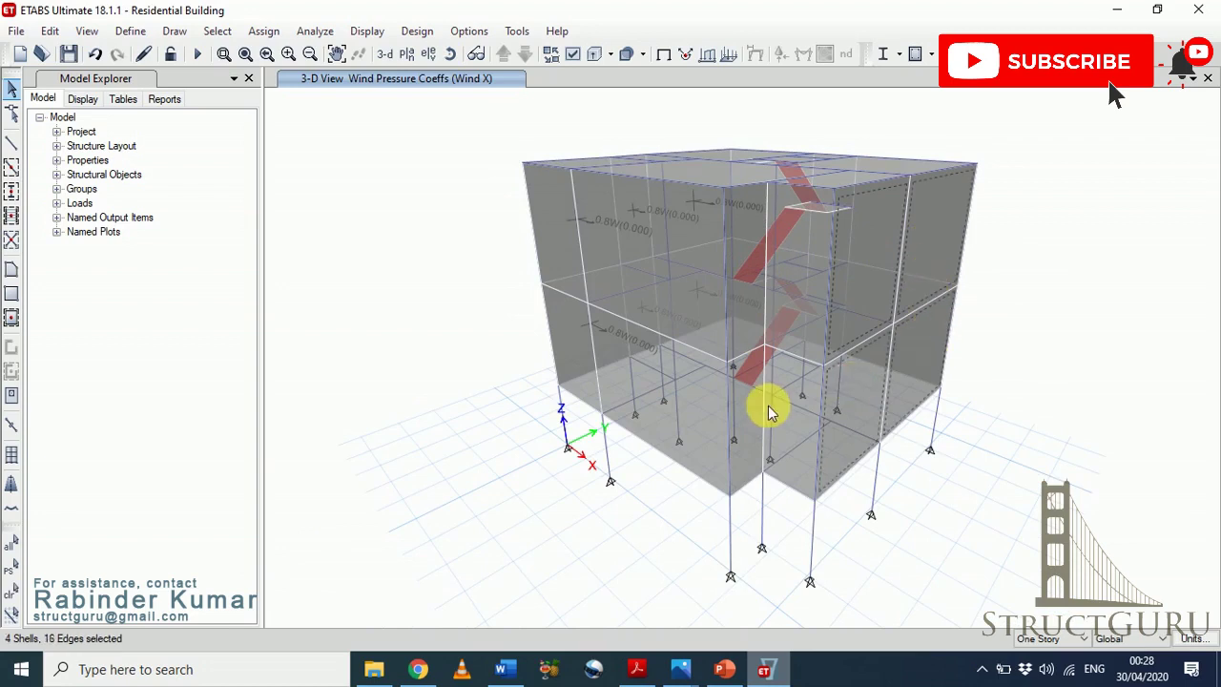
left_click(737, 319)
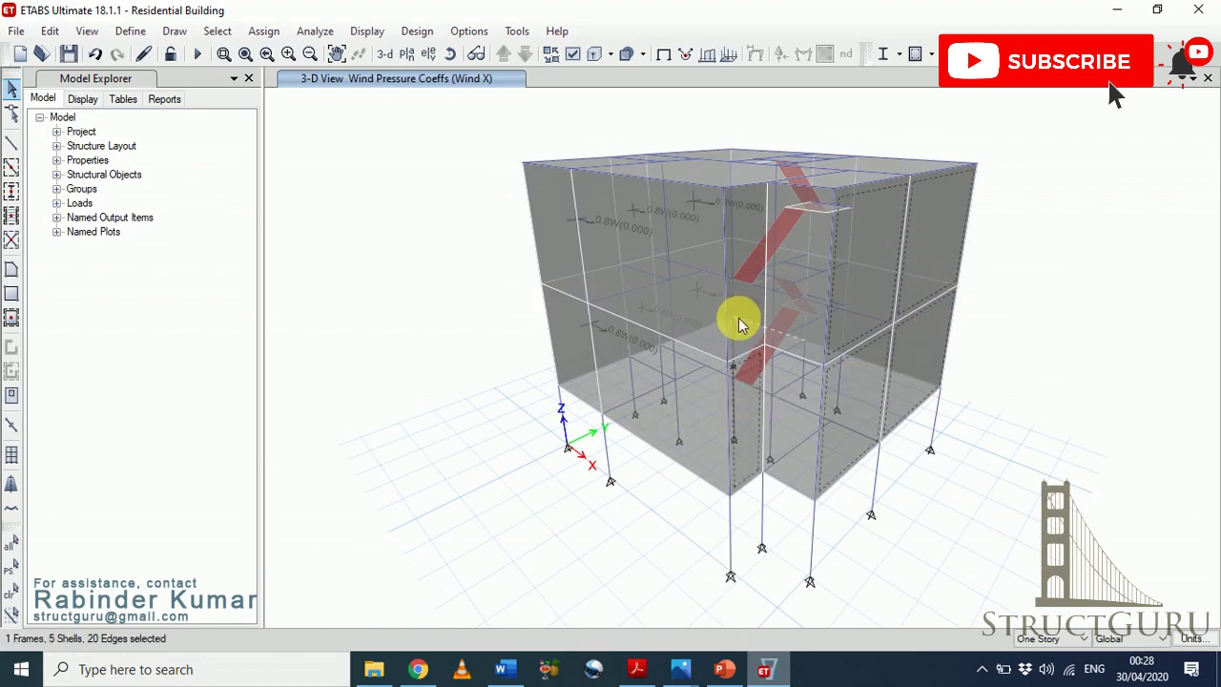
left_click(739, 318)
left_click(621, 198)
- Assign a leeward wind pressure coefficient Cp of 0.5 for Wind X to the selected cladding panels, replacing existing loads
left_click(263, 34)
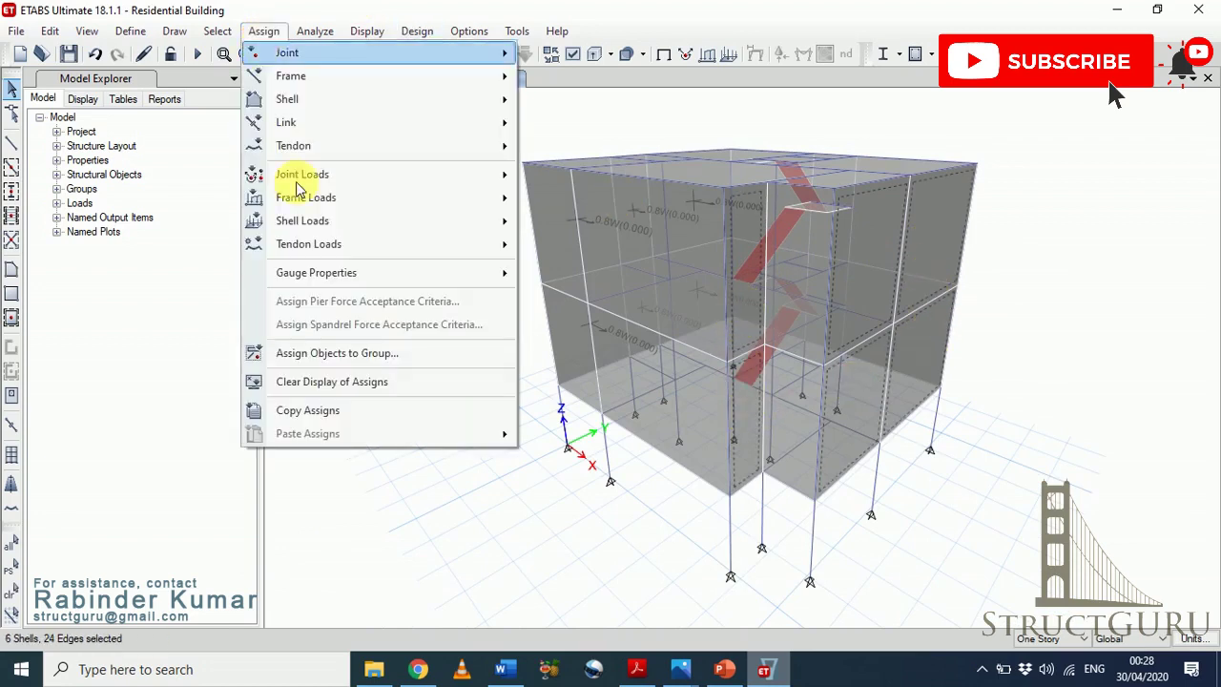
mouse_move(341, 221)
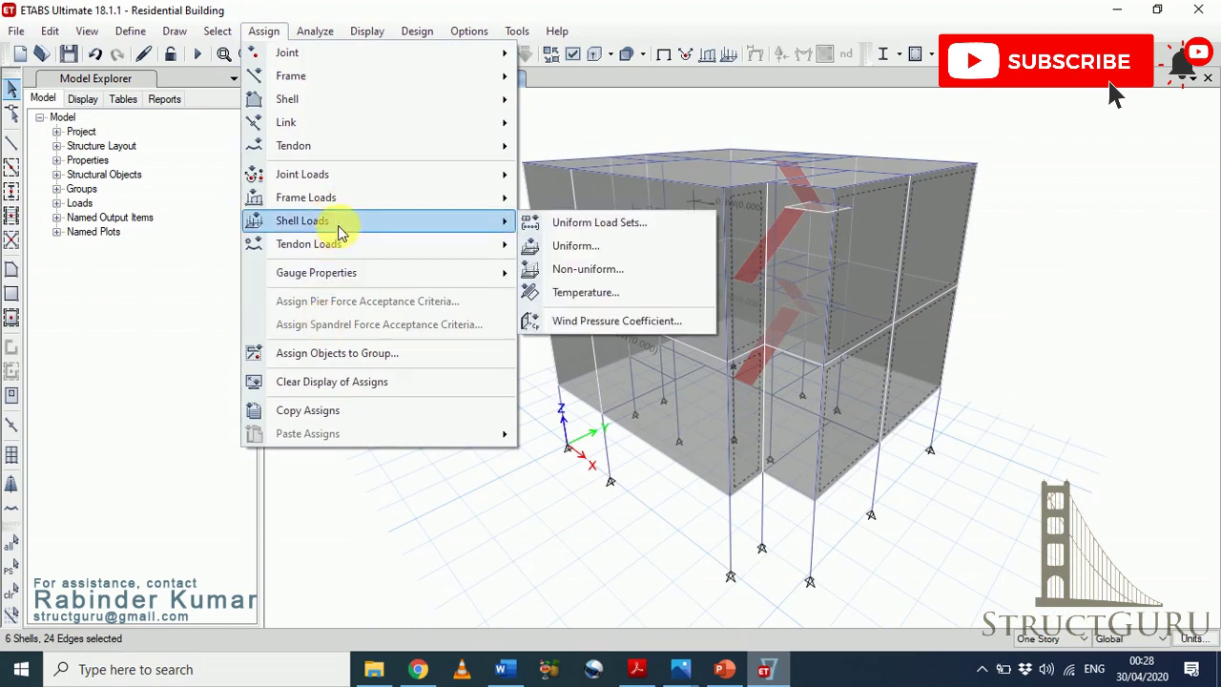
left_click(629, 321)
double_click(899, 255)
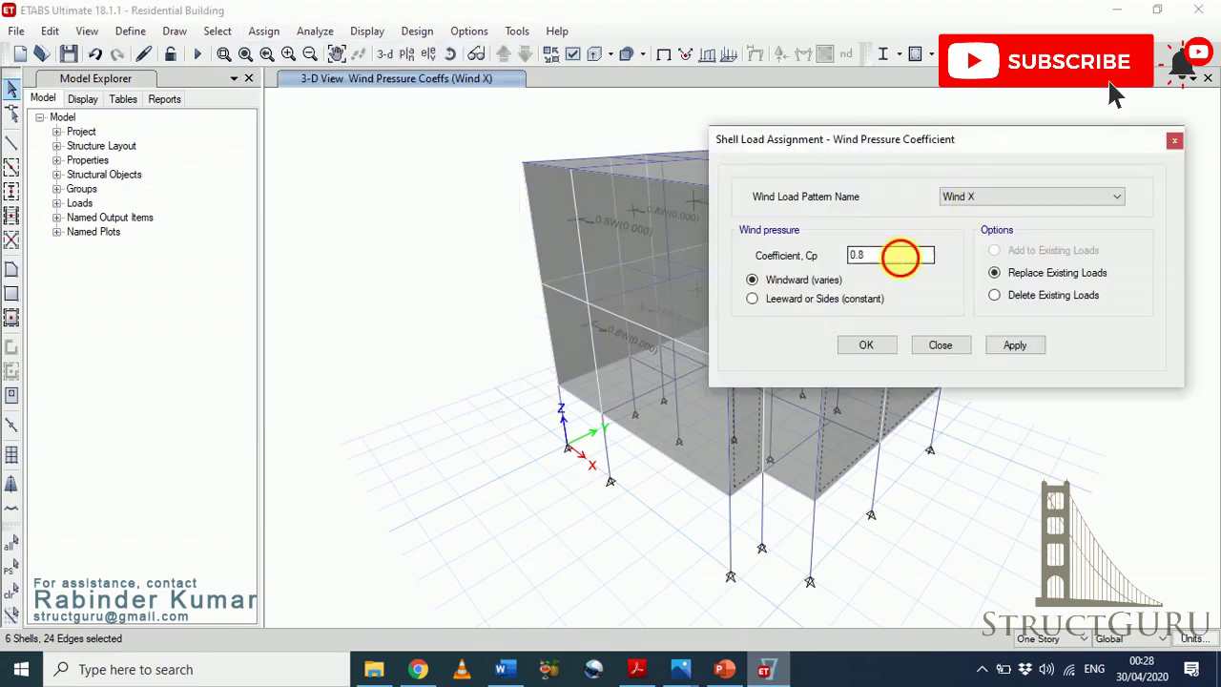
type("0.5")
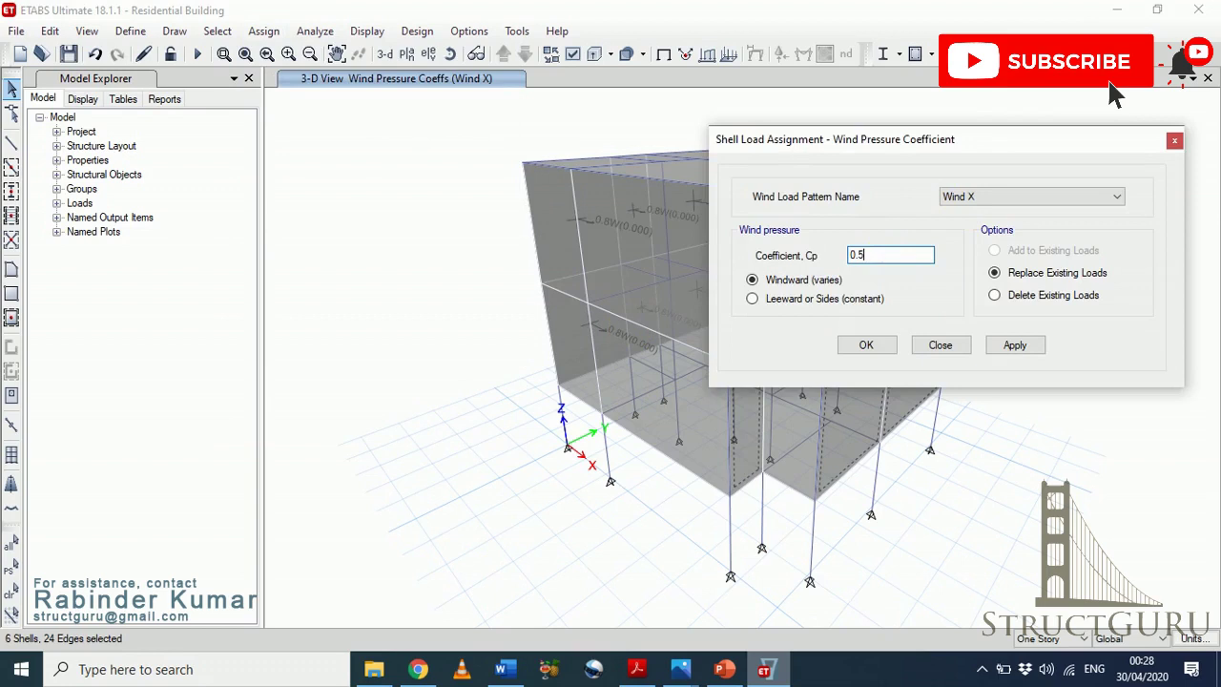
left_click(830, 299)
left_click(895, 347)
left_click(998, 351)
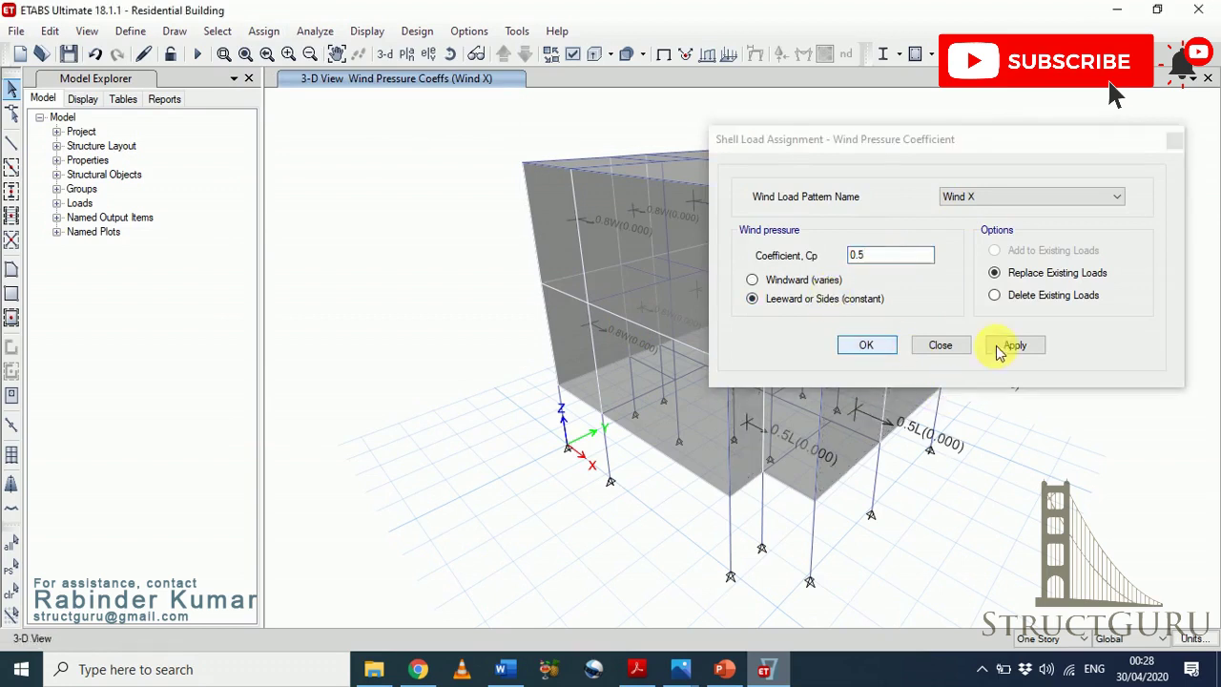
left_click(861, 347)
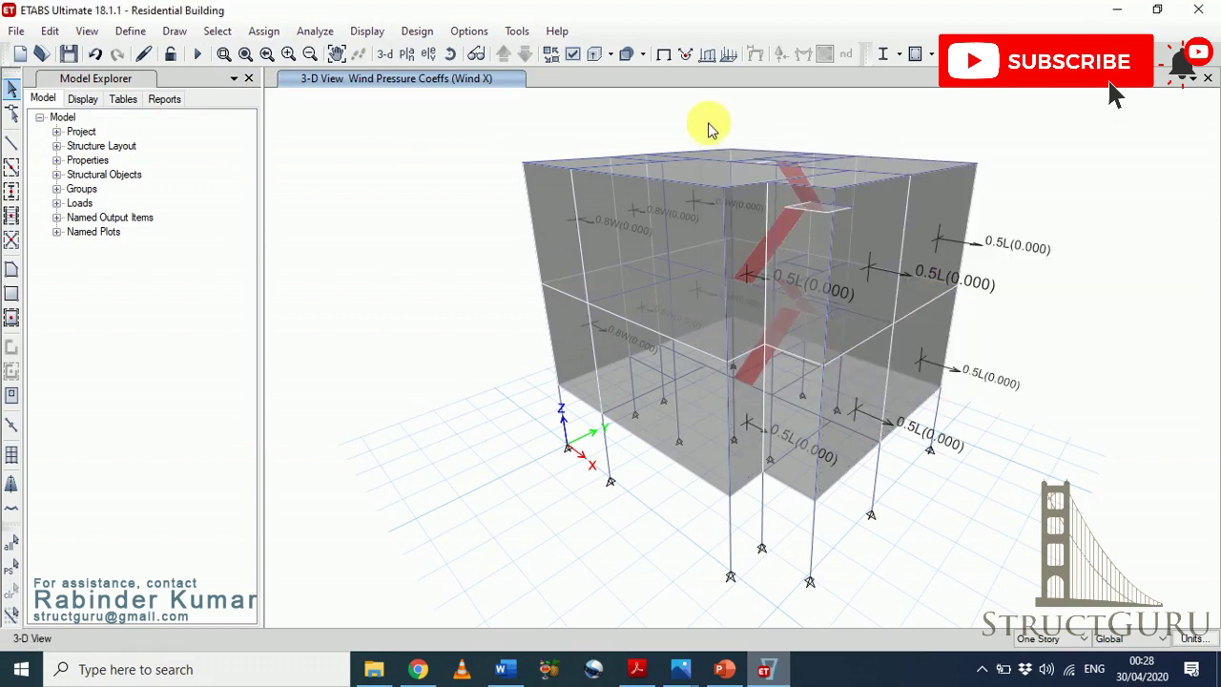
- Select the six cladding panels on the face at the far end of the Y direction
left_click(449, 55)
left_click_drag(403, 264, 769, 248)
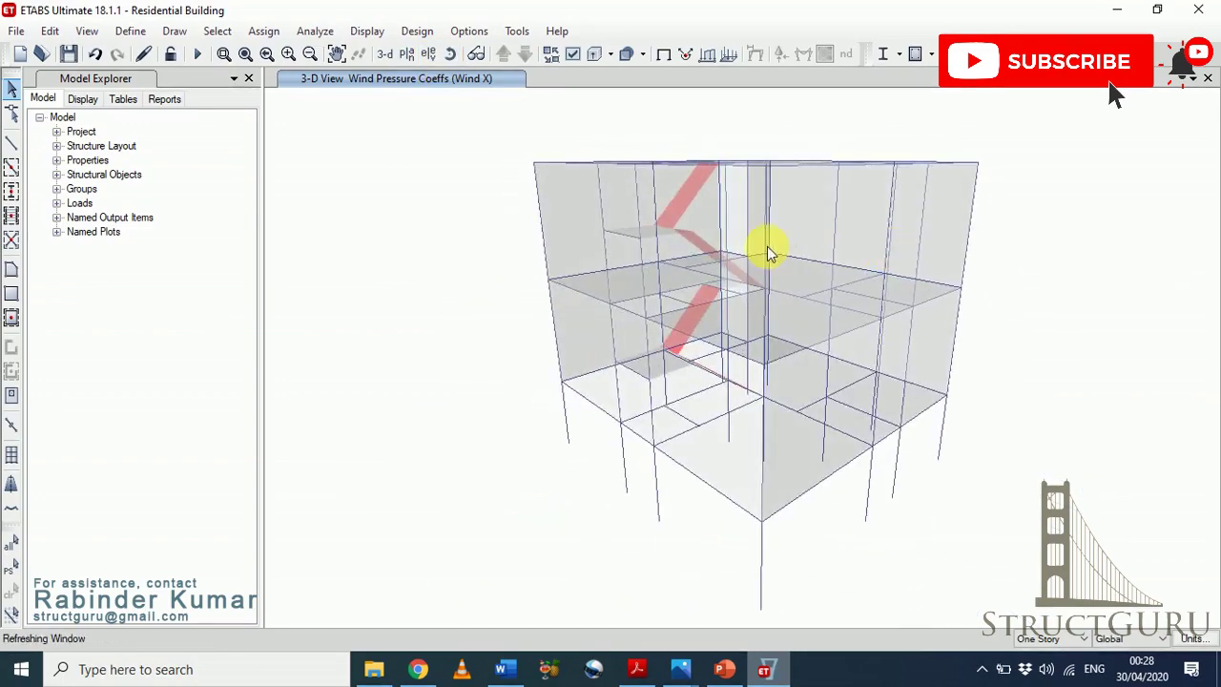
left_click(682, 276)
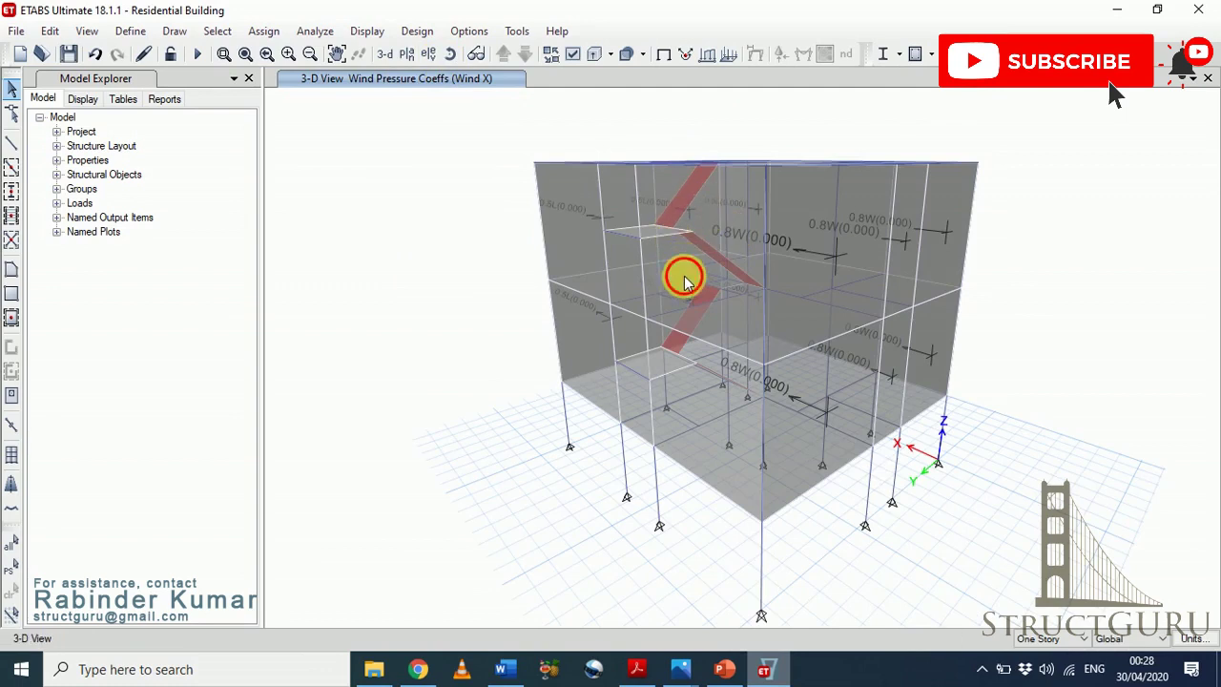
left_click(618, 272)
left_click(618, 275)
left_click(572, 253)
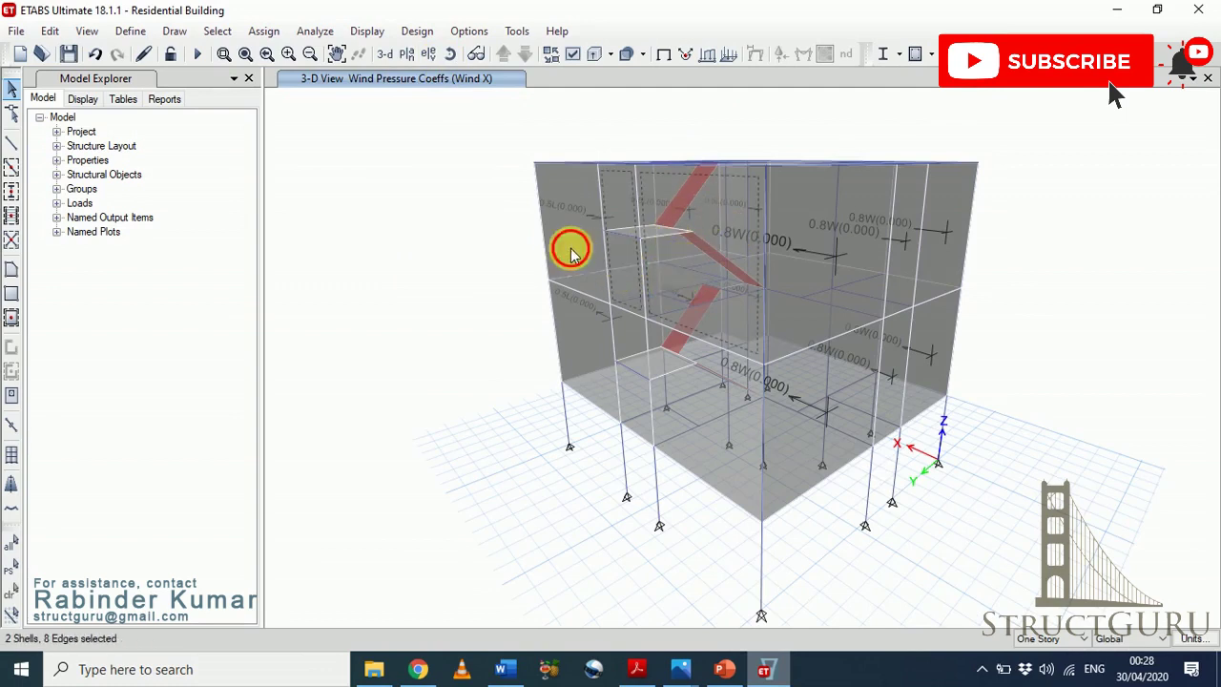
left_click(576, 339)
left_click(708, 394)
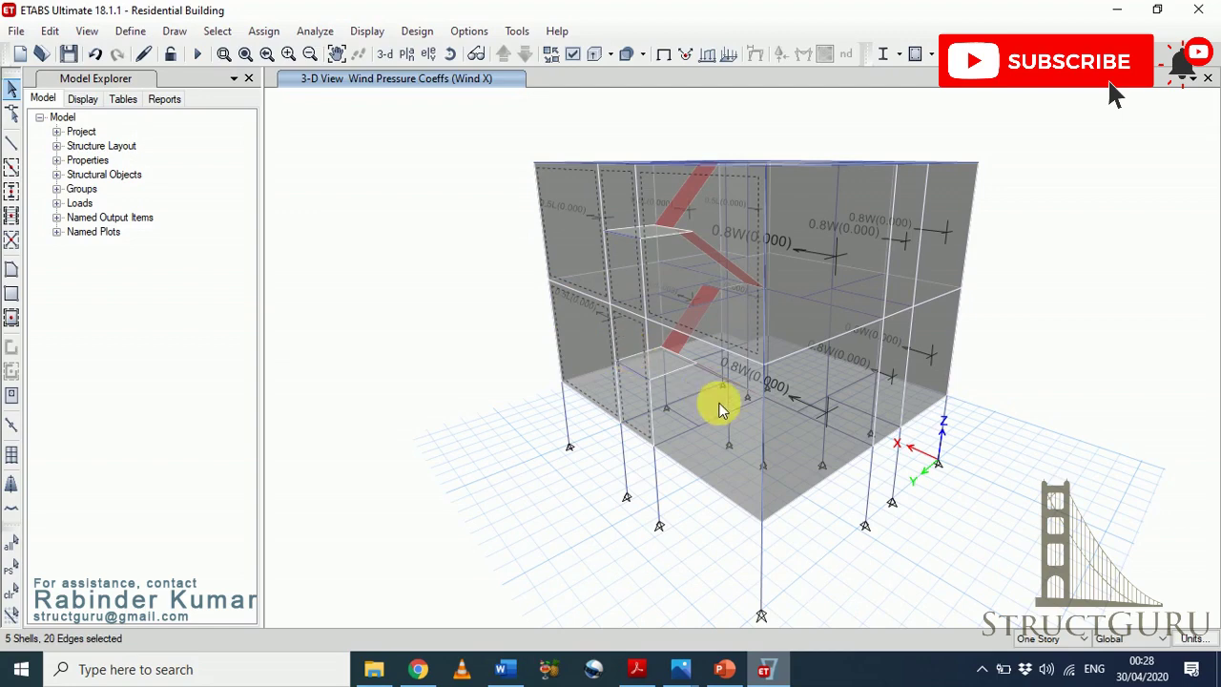
left_click(697, 401)
left_click(701, 407)
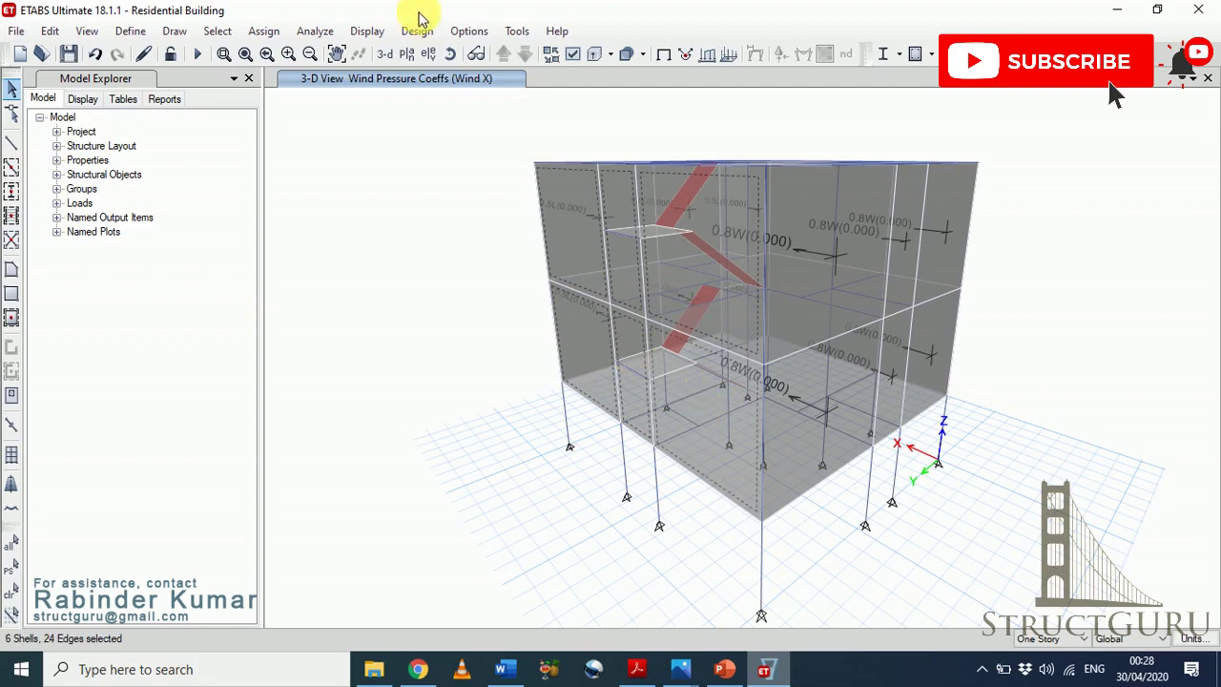
- Assign a windward wind pressure coefficient Cp of 0.8 for Wind Y to the selected cladding panels, replacing existing loads
left_click(263, 34)
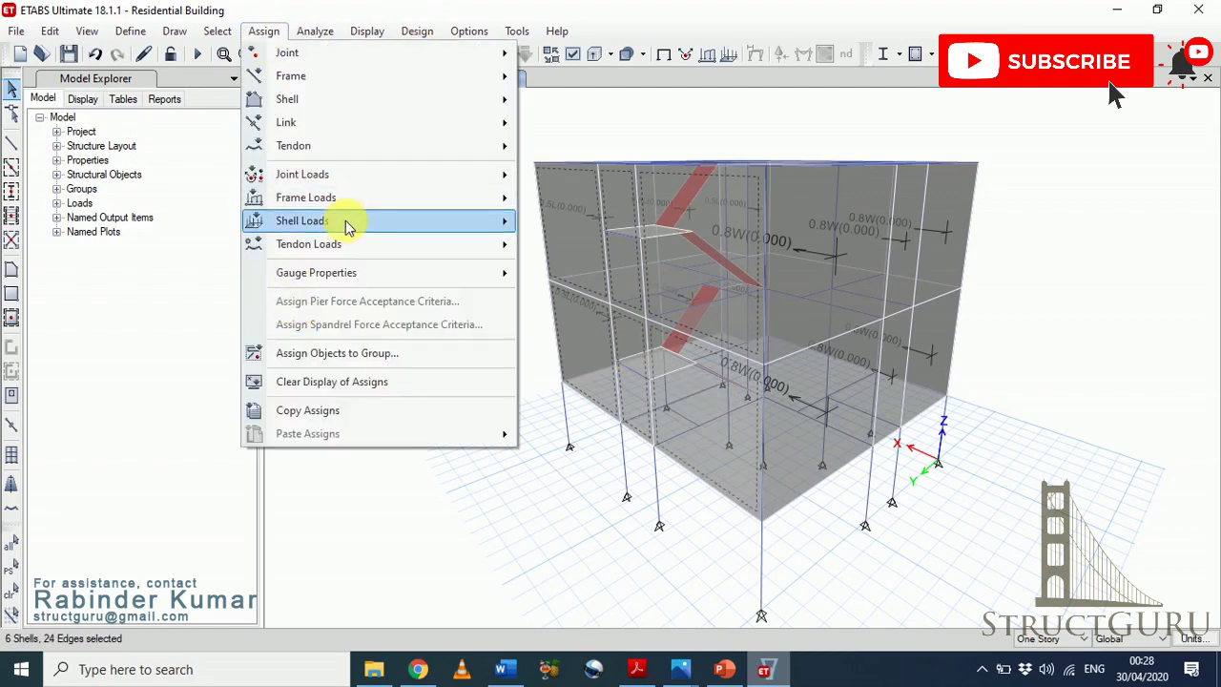
mouse_move(345, 220)
left_click(610, 322)
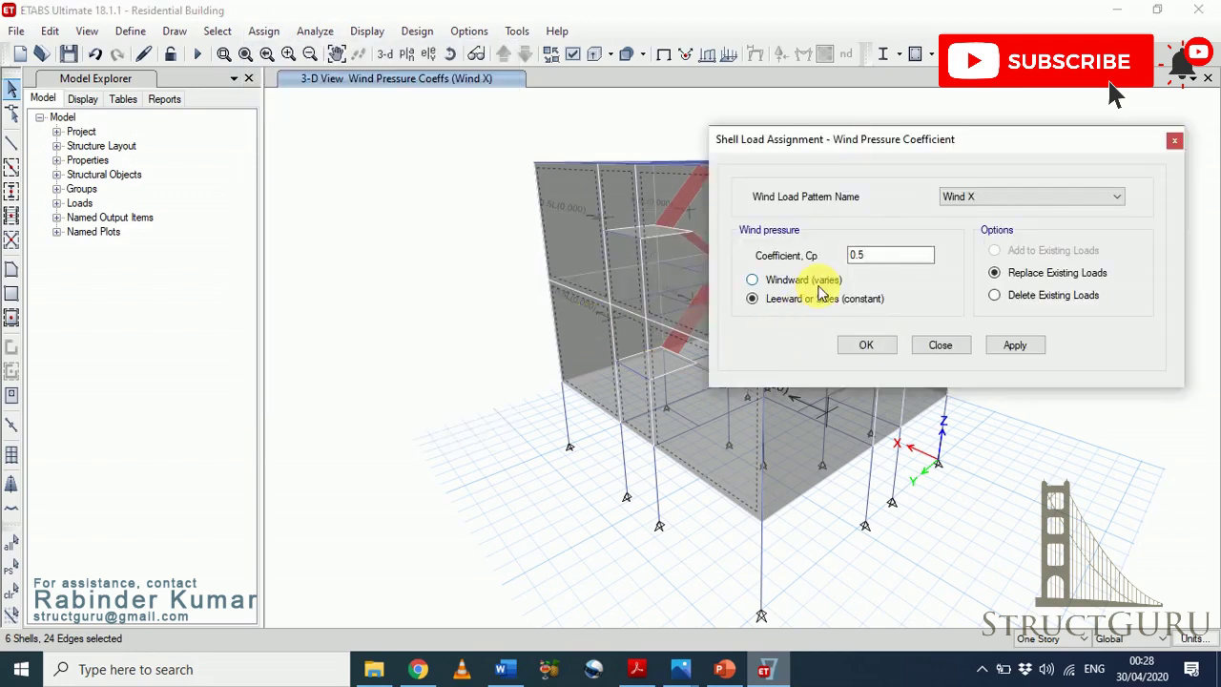
type("0.8")
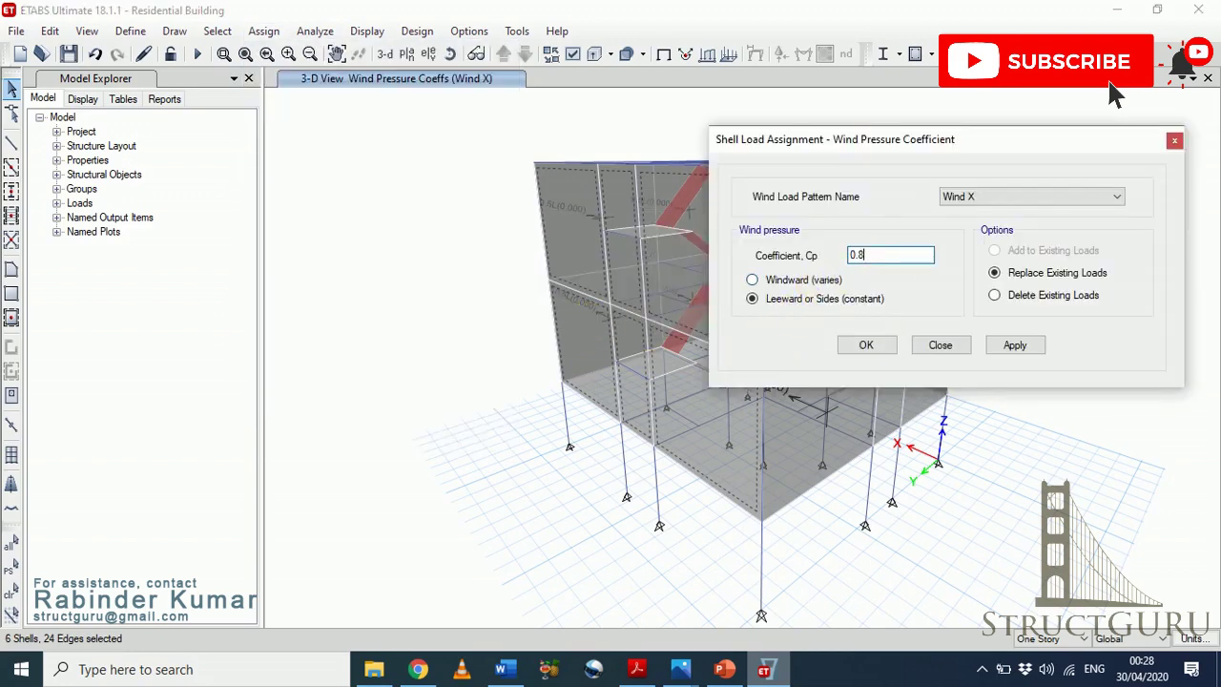
left_click(809, 279)
left_click(1026, 199)
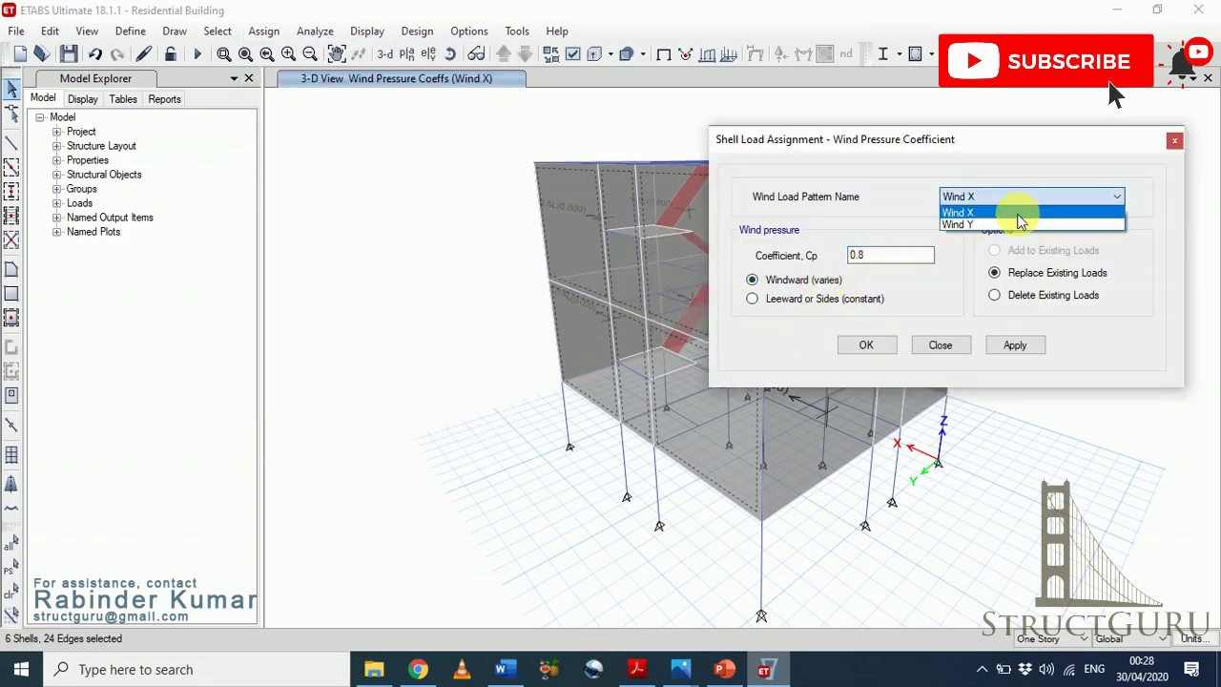
left_click(1001, 222)
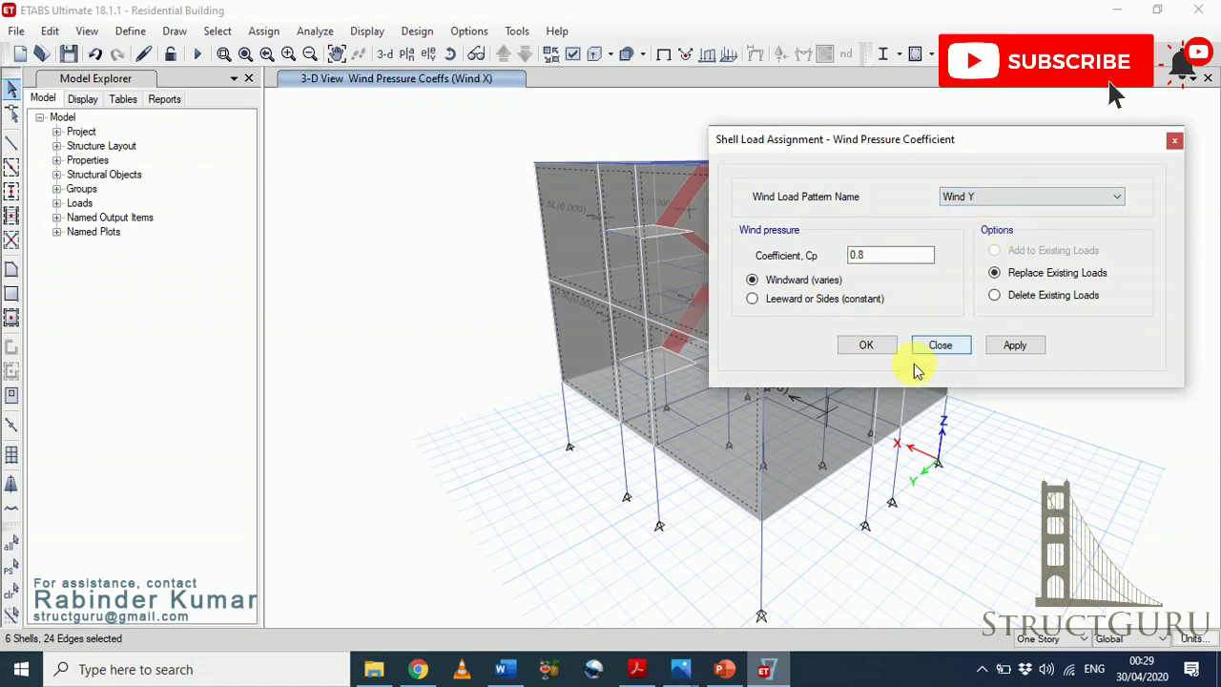
left_click(868, 348)
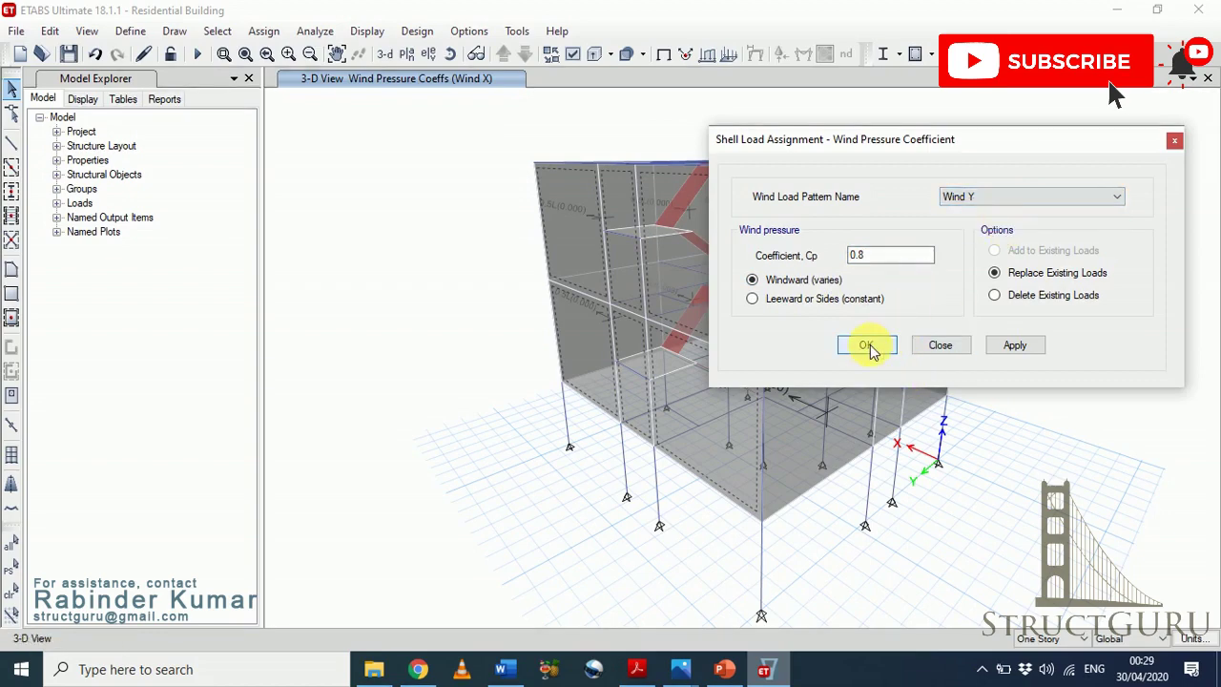
left_click(1014, 208)
left_click(940, 345)
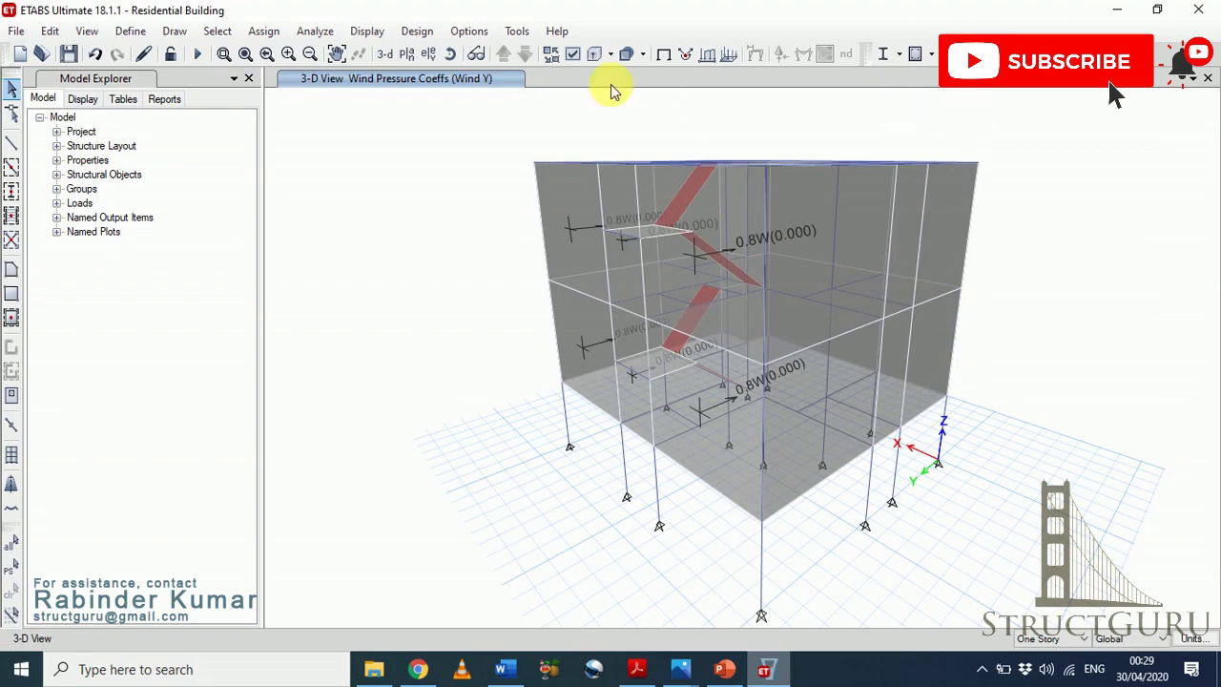
- Select the six cladding panels on the face at the origin end of the Y direction, including the recessed ones
left_click(450, 53)
left_click_drag(1043, 246, 1035, 310)
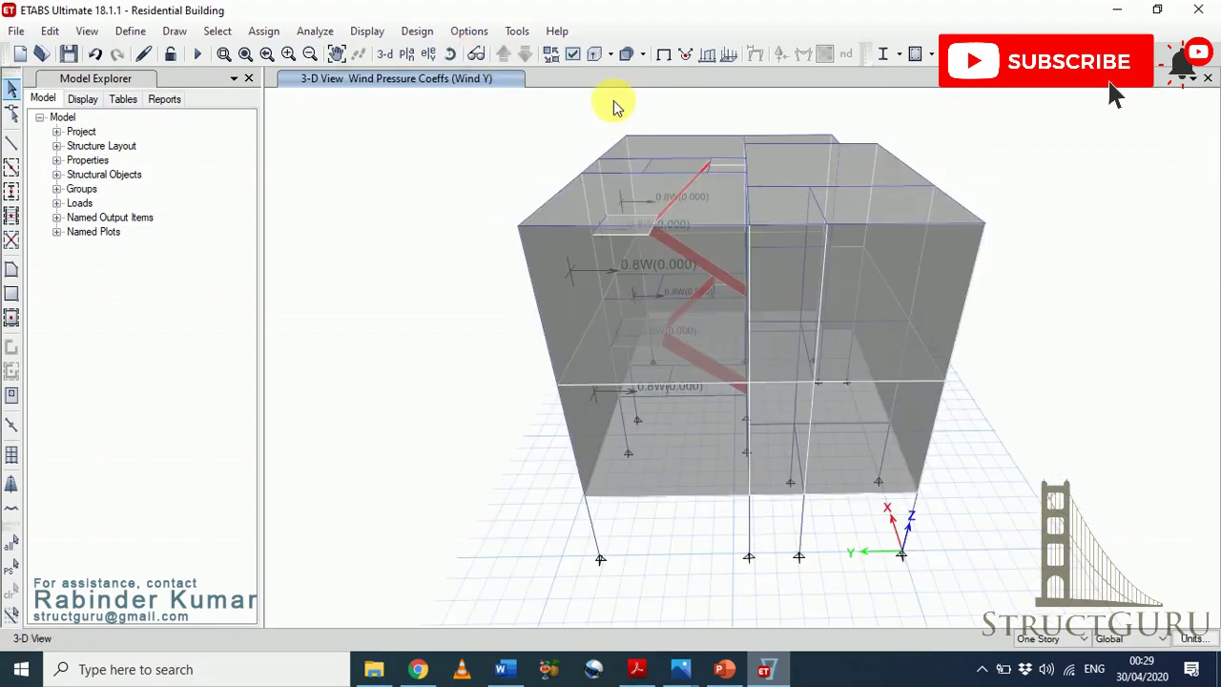
left_click(593, 55)
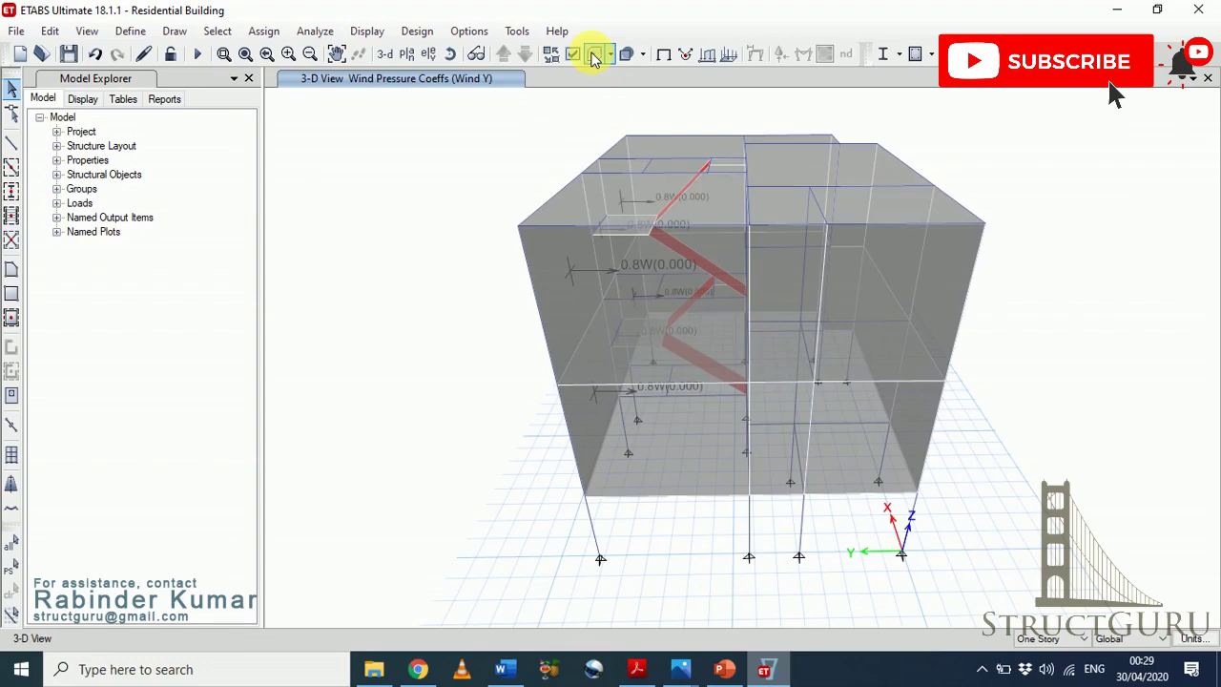
left_click(450, 54)
mouse_move(990, 301)
left_mouse_down()
mouse_move(1209, 278)
mouse_move(1106, 259)
mouse_move(1106, 275)
mouse_move(1190, 304)
mouse_move(1202, 295)
mouse_move(1145, 289)
left_mouse_up()
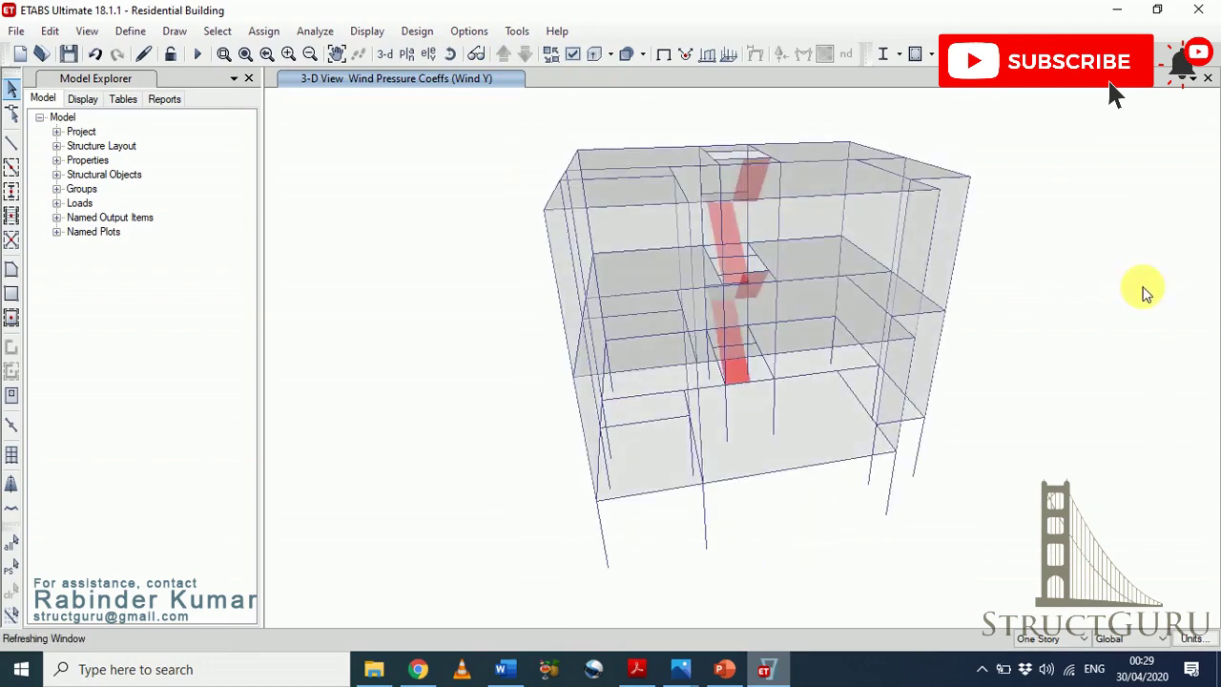
left_click(947, 230)
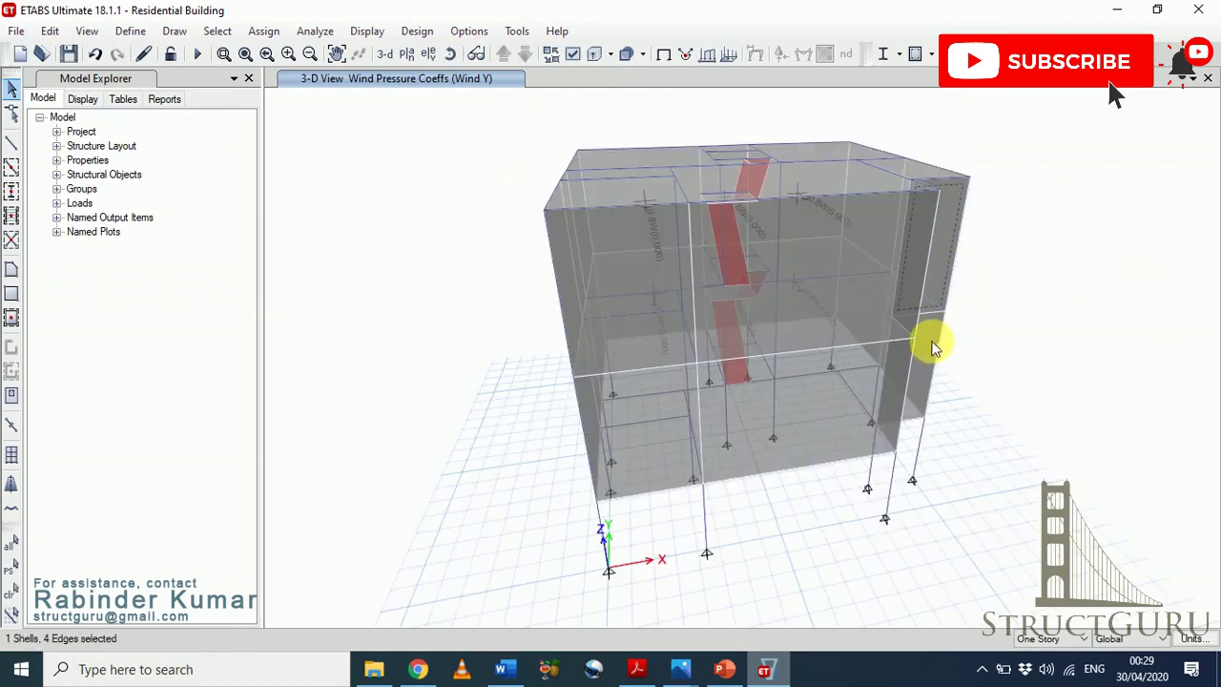
left_click(932, 338)
left_click(808, 387)
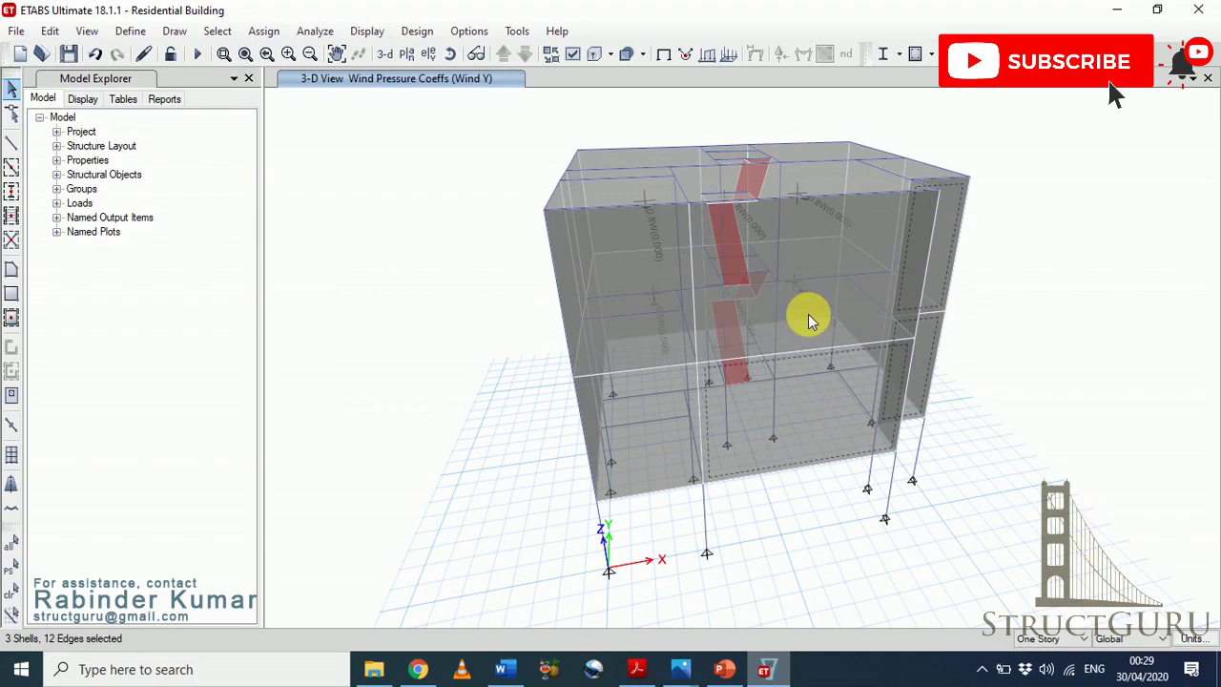
left_click(659, 317)
left_click(659, 314)
left_click(659, 314)
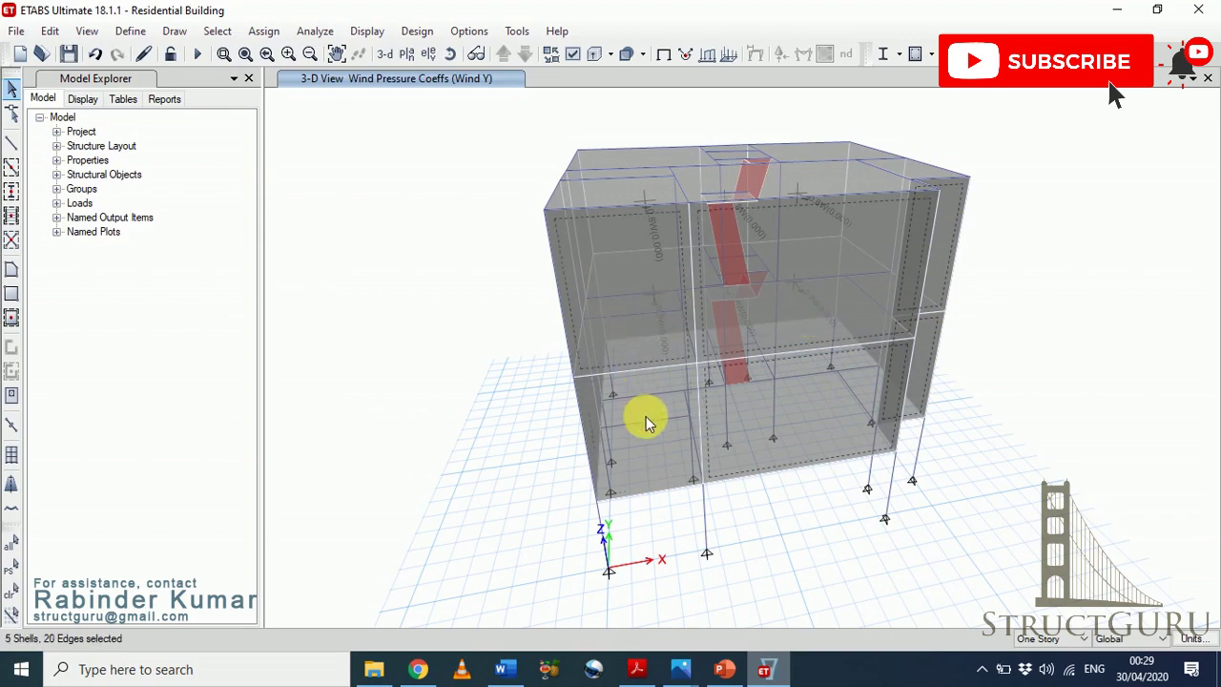
- Assign a leeward wind pressure coefficient Cp of 0.5 for Wind Y to the selected cladding panels, replacing existing loads
left_click(263, 30)
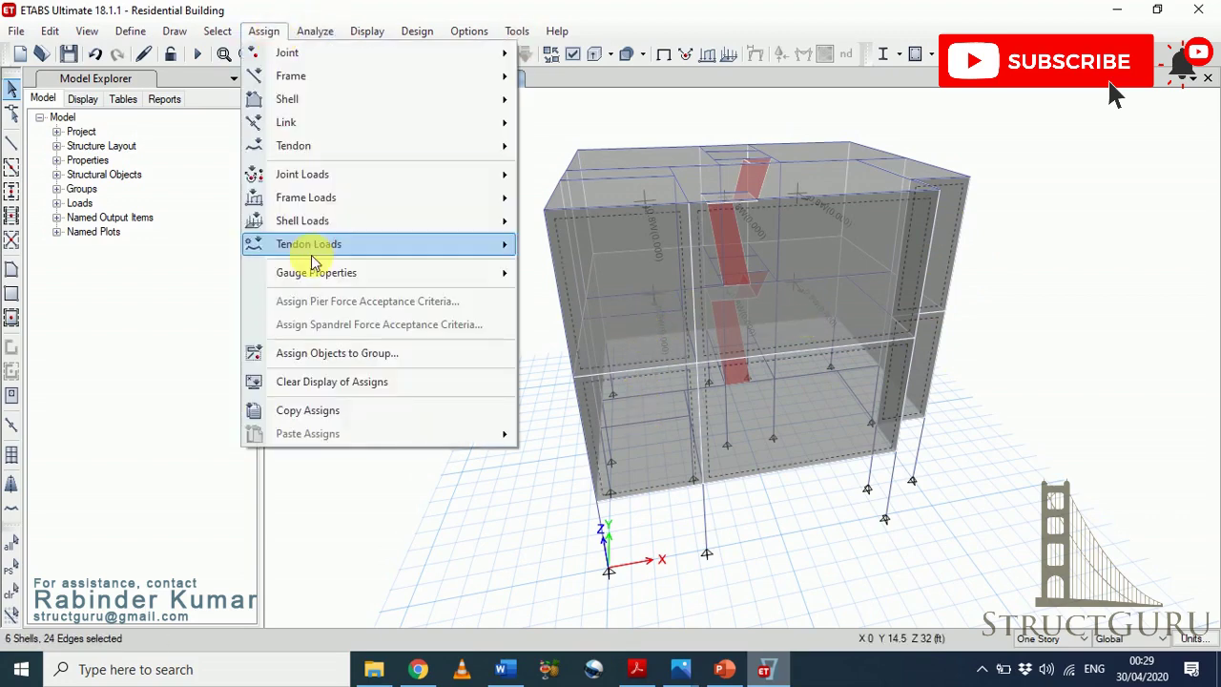
mouse_move(322, 221)
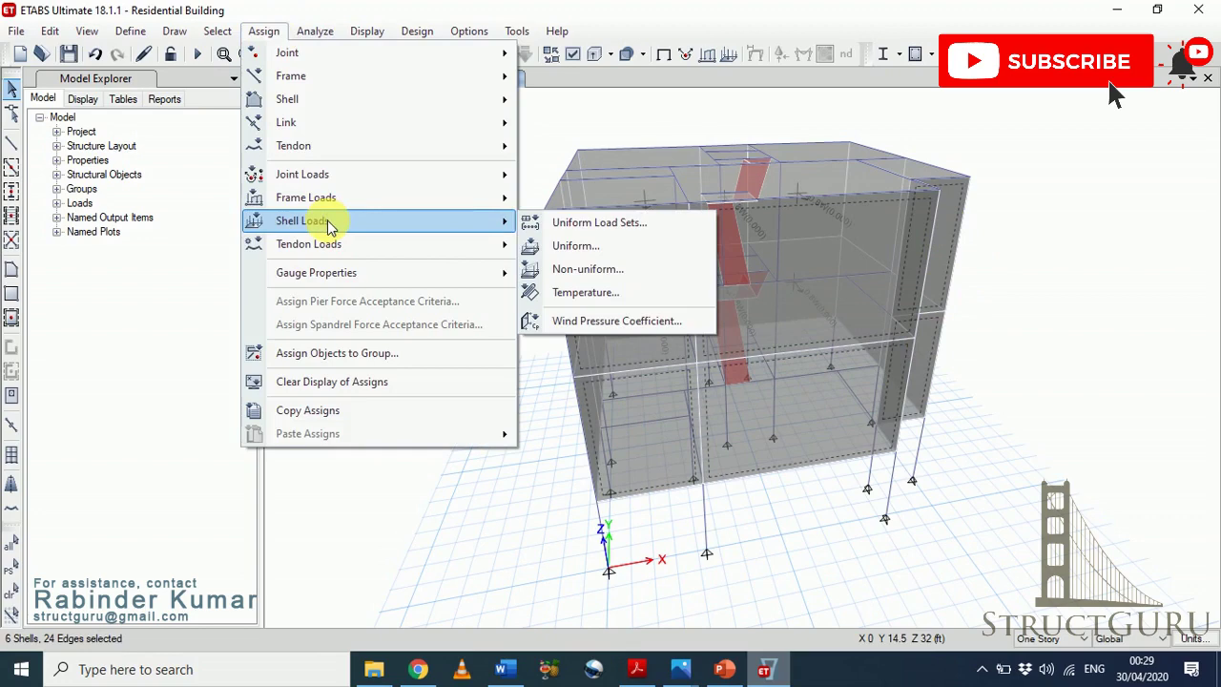
left_click(611, 324)
left_click(876, 255)
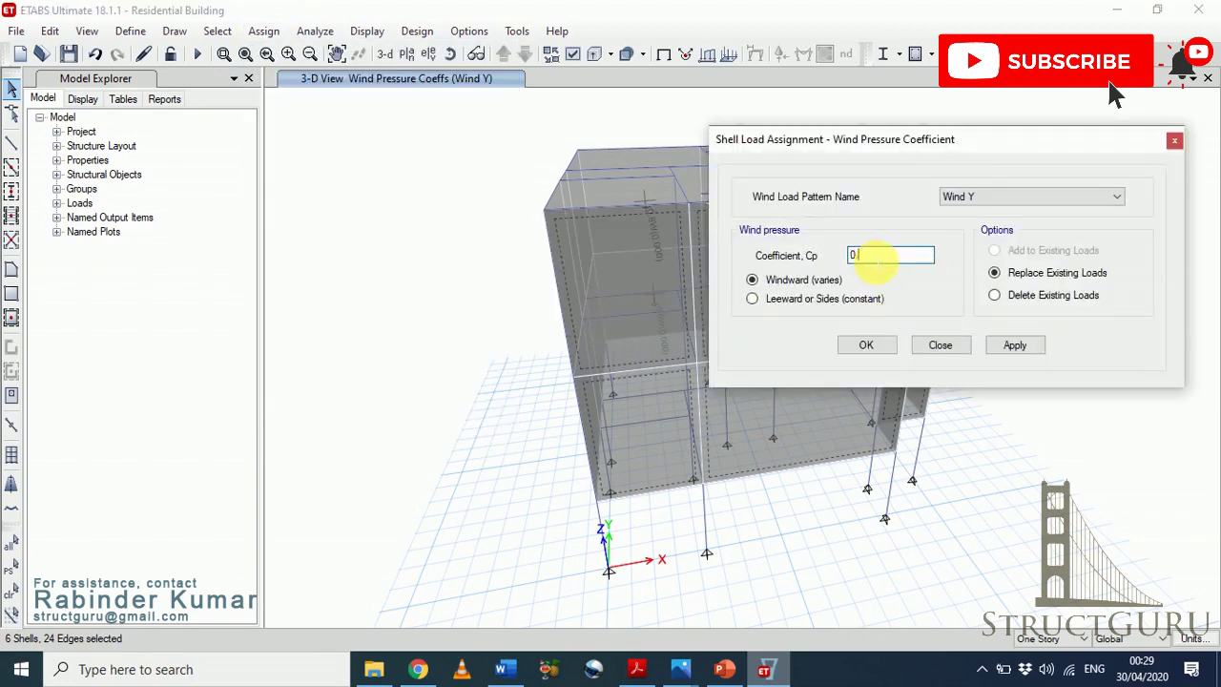
type(".5")
left_click(808, 300)
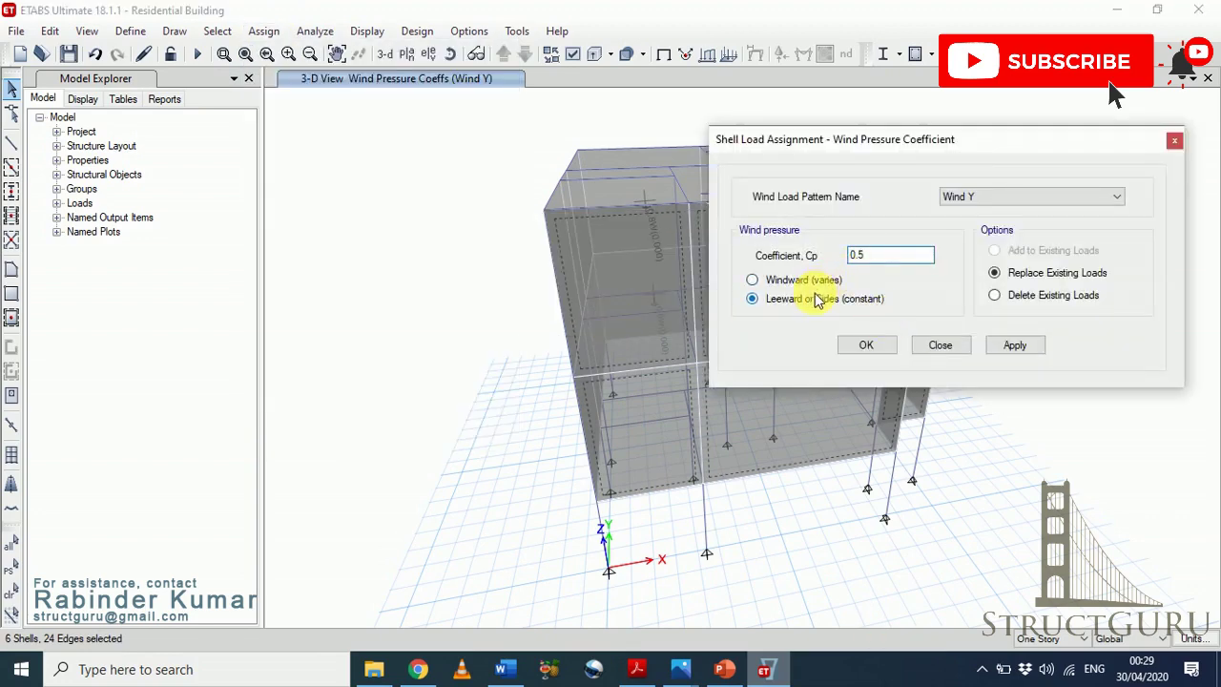
left_click(868, 348)
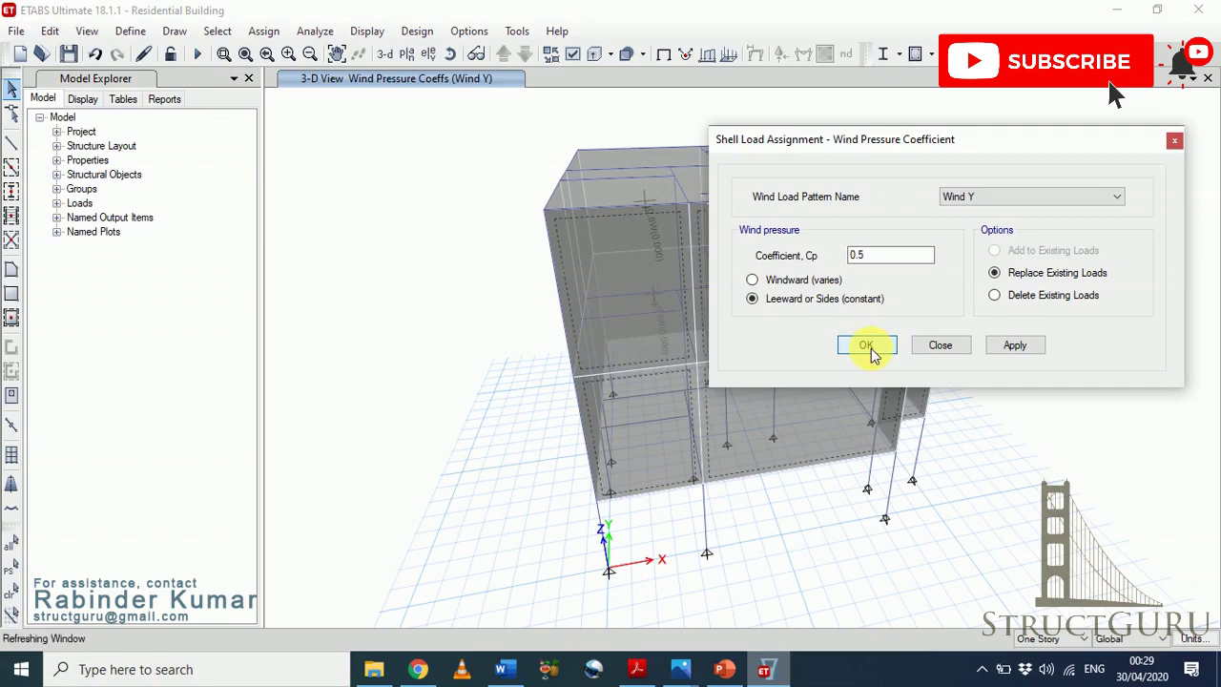
left_click(954, 345)
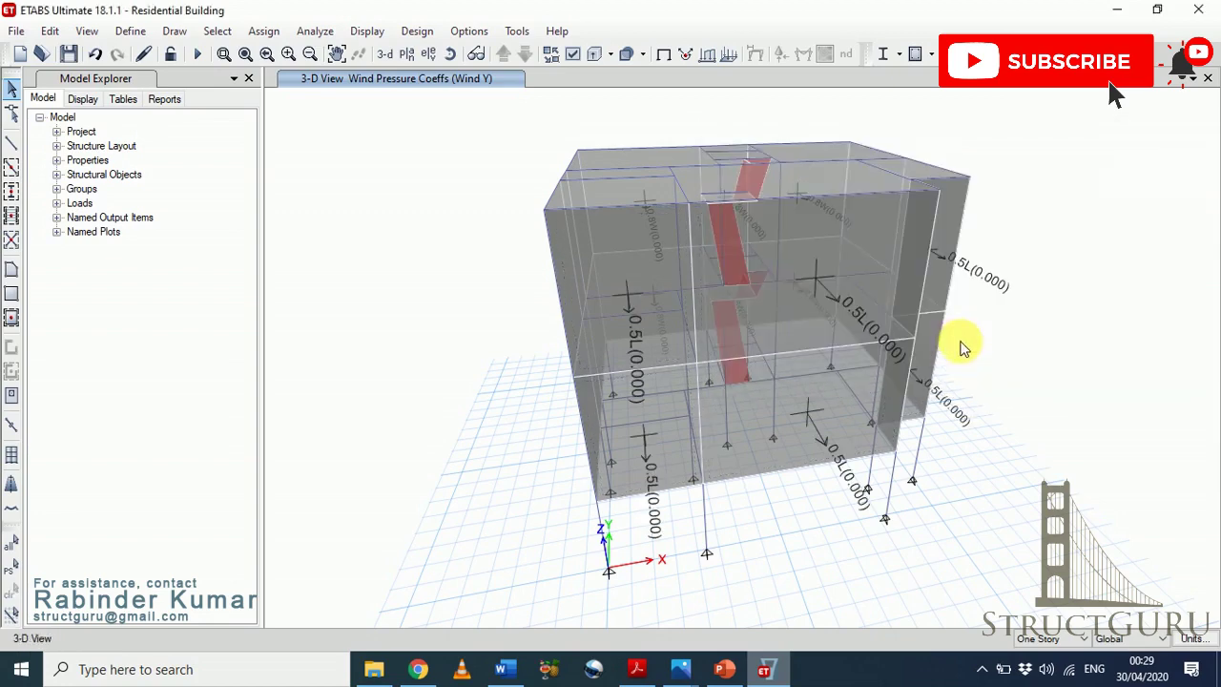
left_click(385, 53)
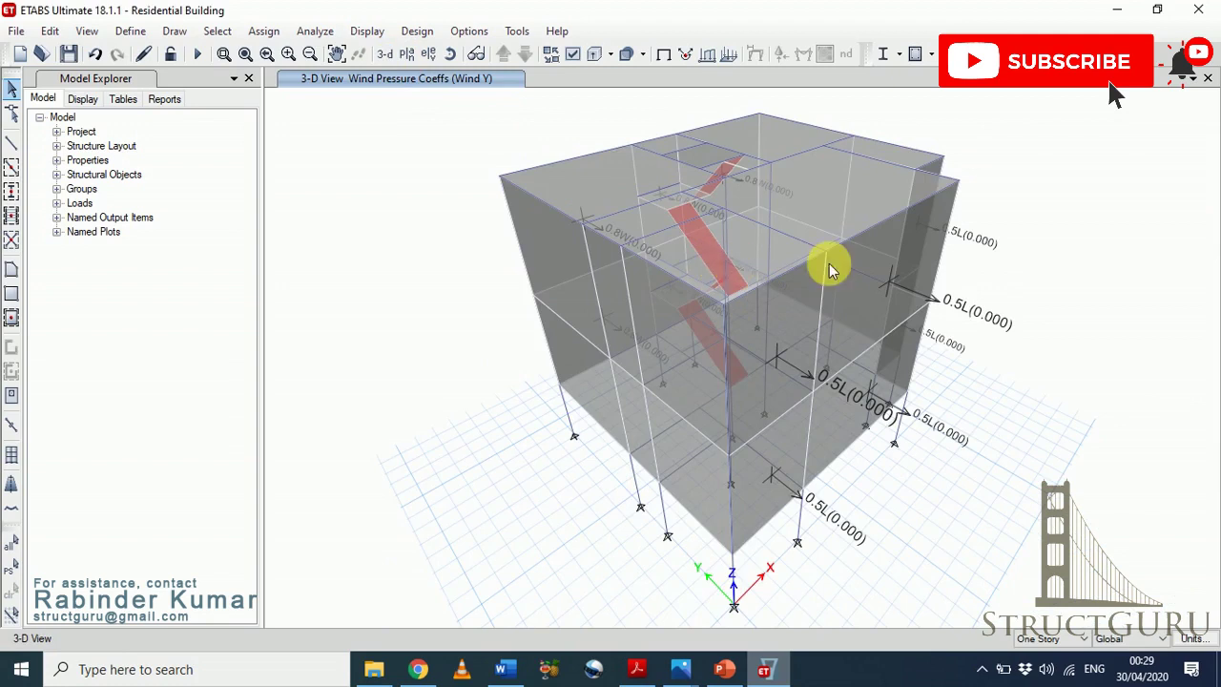